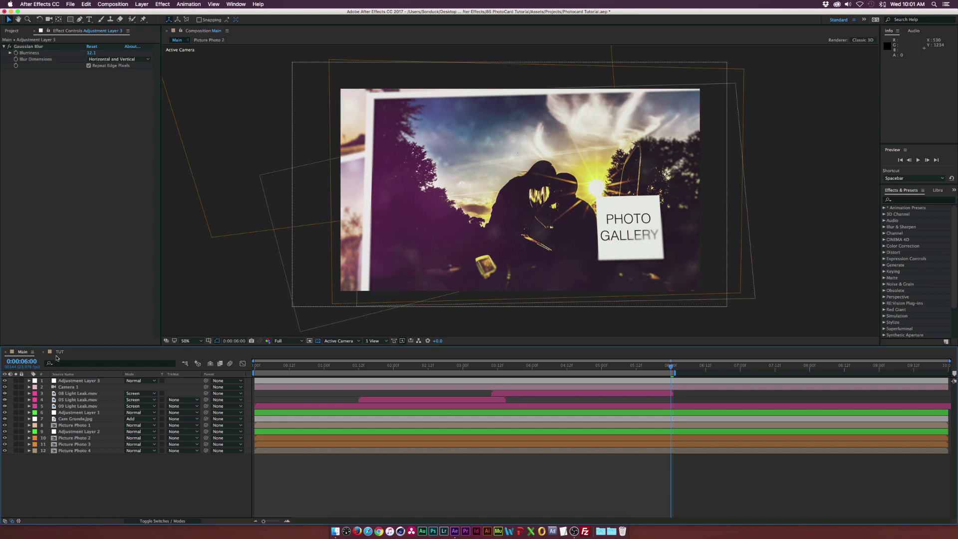
Create a white 1920 x 1080 px solid named Card in the TUT composition and place it beneath the 10.jpg layer.
{"action": "left_click", "coordinate": [84, 432]}
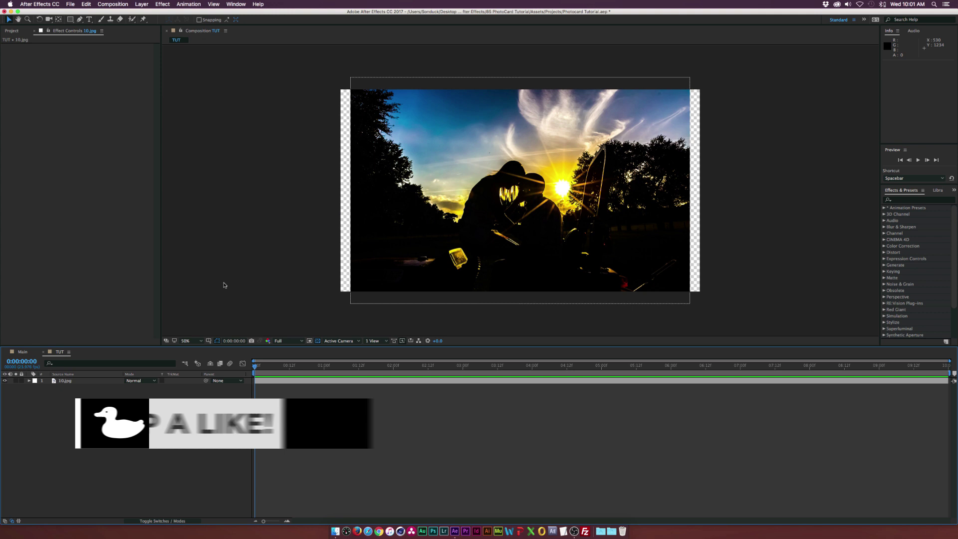
{"action": "left_click", "coordinate": [91, 381]}
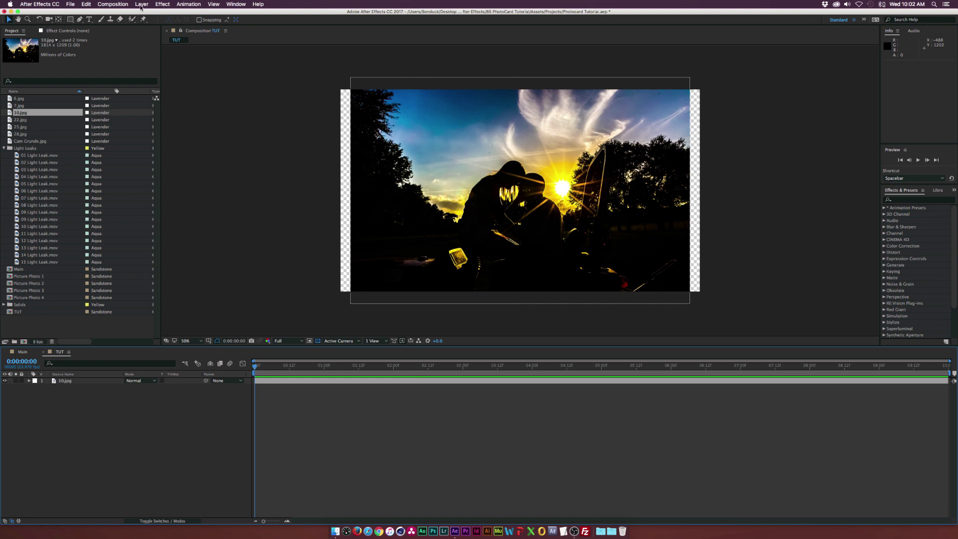
{"action": "left_click", "coordinate": [141, 4]}
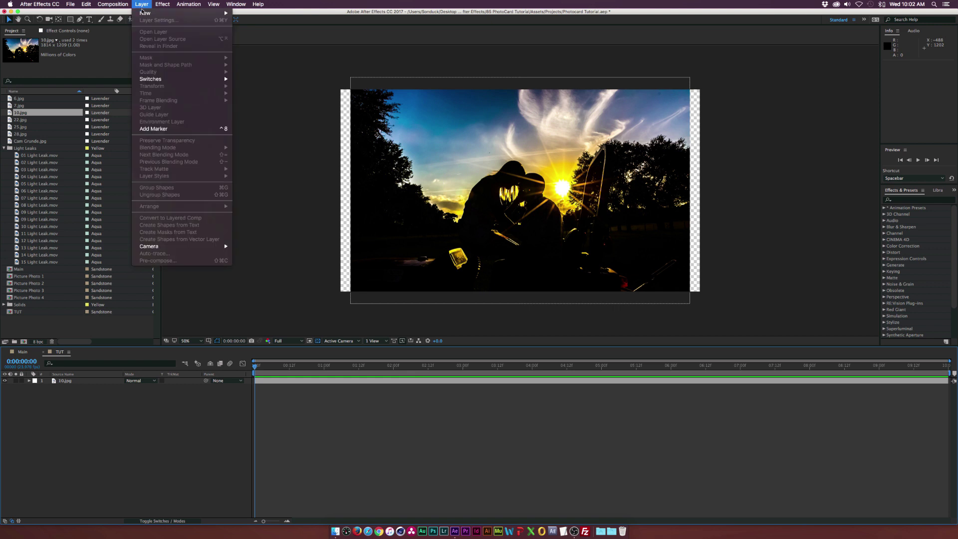
{"action": "mouse_move", "coordinate": [143, 15]}
{"action": "left_click", "coordinate": [257, 21]}
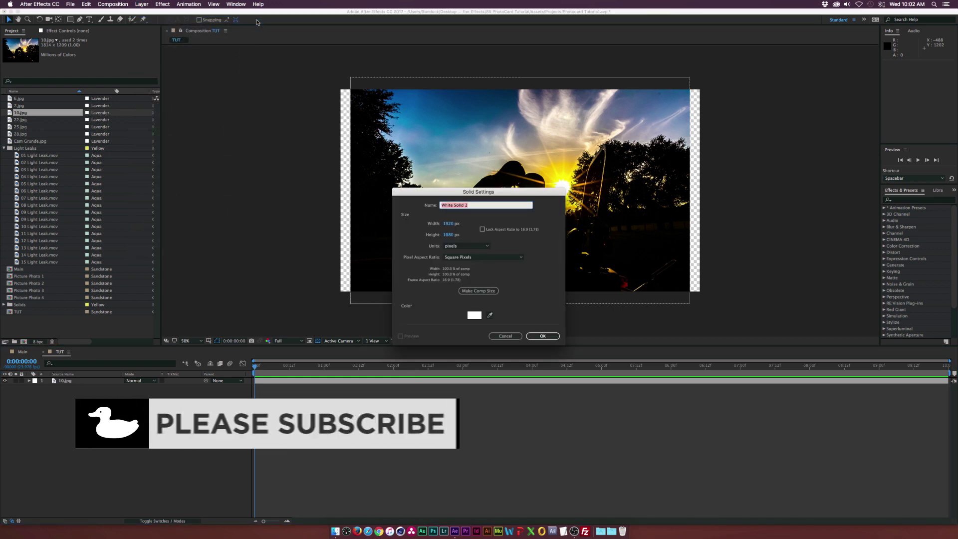
{"action": "type", "text": "Card"}
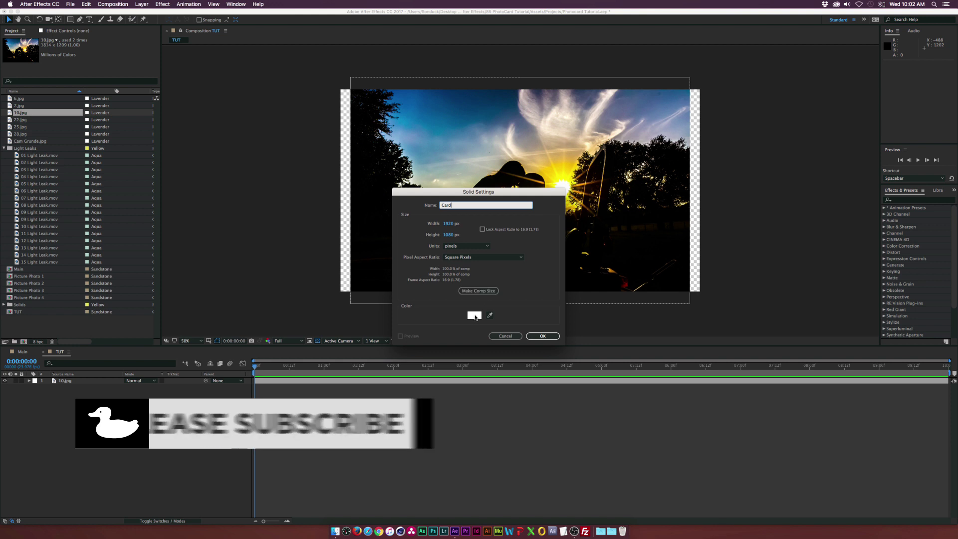
{"action": "left_click", "coordinate": [544, 336]}
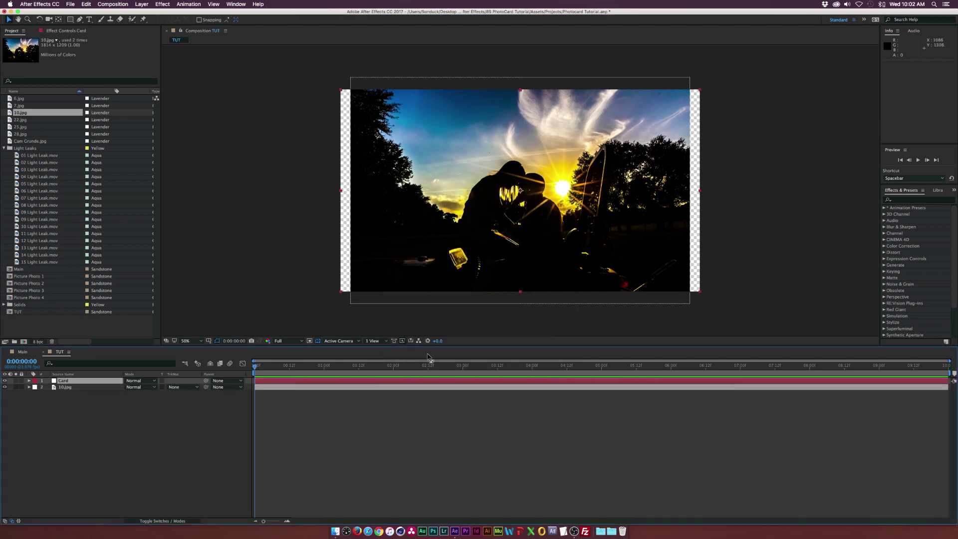
{"action": "left_click_drag", "start_coordinate": [78, 388], "coordinate": [75, 380]}
Duplicate the Card solid and recolor the upper copy grey (9E9E9E) as a new solid.
{"action": "left_click", "coordinate": [65, 388]}
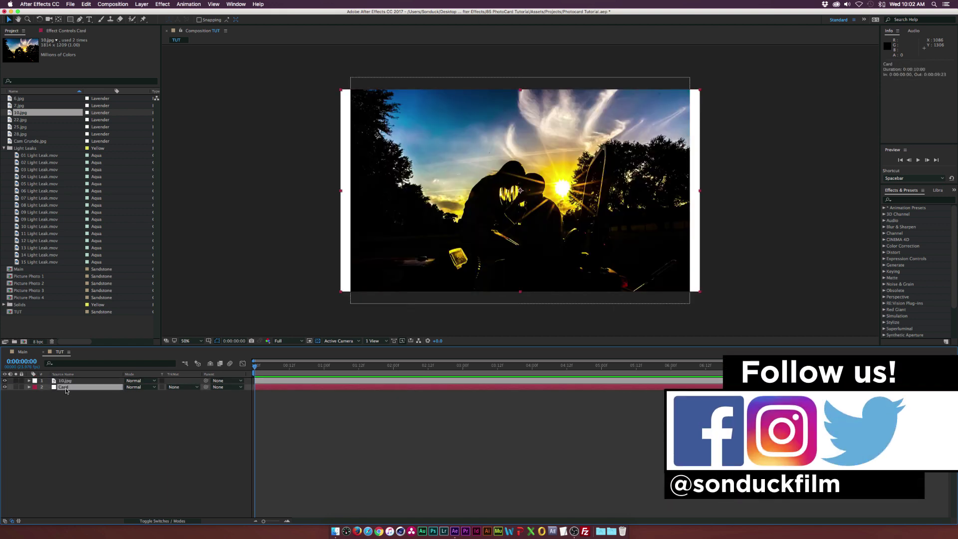
{"action": "left_click", "coordinate": [86, 4]}
{"action": "left_click", "coordinate": [97, 92]}
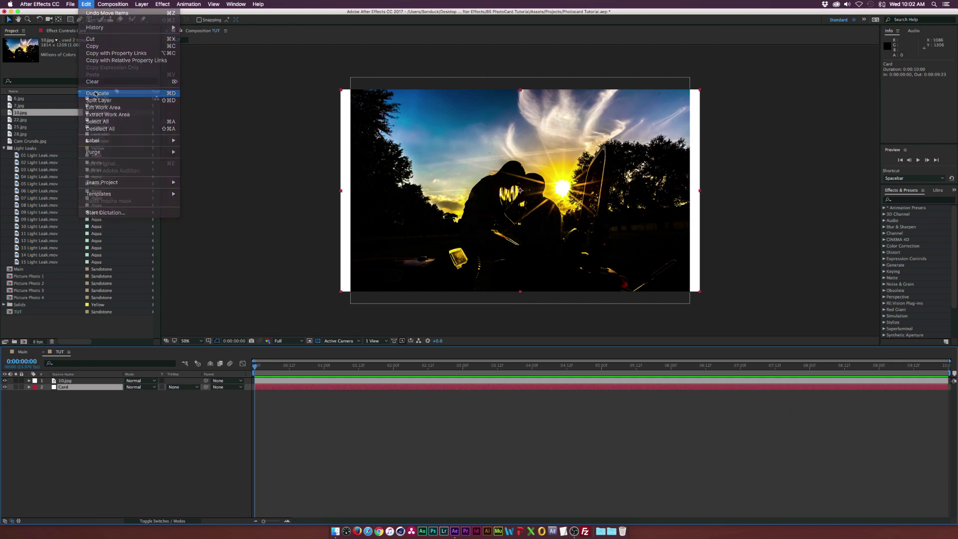
{"action": "left_click", "coordinate": [140, 4]}
{"action": "left_click", "coordinate": [152, 20]}
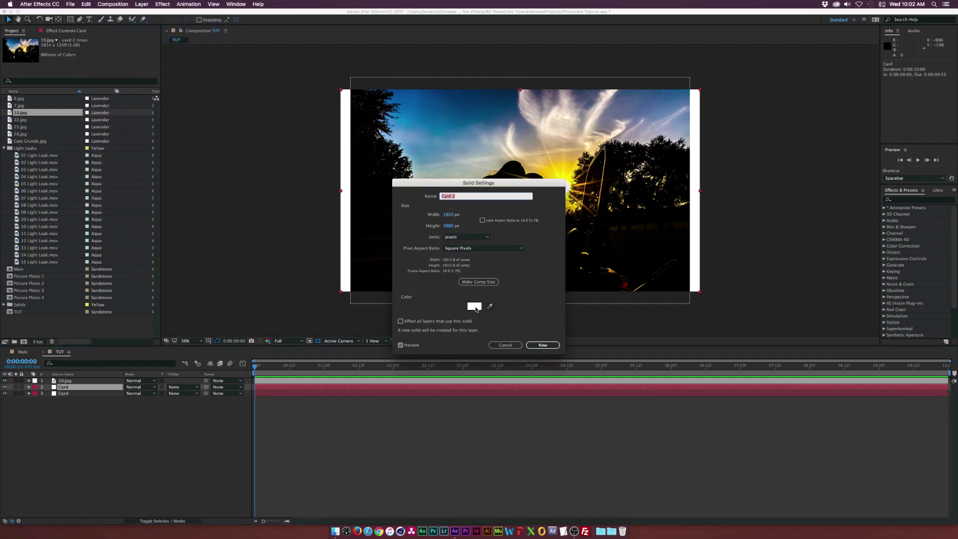
{"action": "left_click", "coordinate": [475, 306]}
{"action": "left_click", "coordinate": [390, 259]}
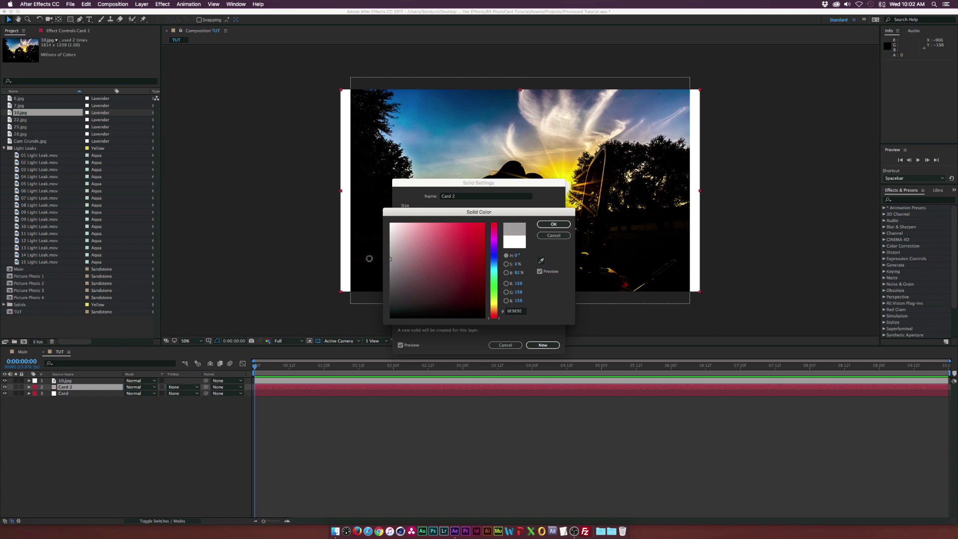
{"action": "left_click", "coordinate": [551, 224]}
{"action": "left_click", "coordinate": [546, 346]}
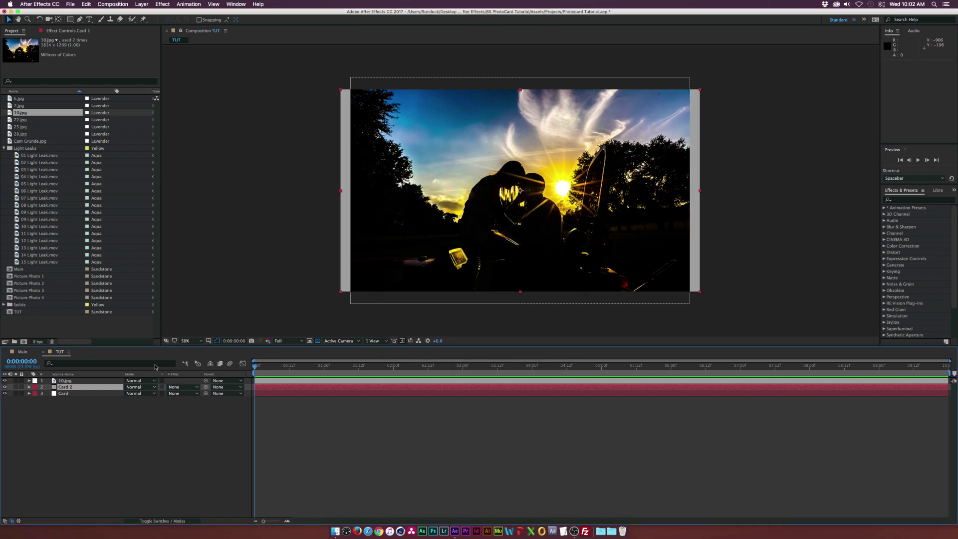
Hide the 10.jpg layer and scale the grey card to 96% width and 93% height, leaving an even white border.
{"action": "left_click", "coordinate": [4, 380]}
{"action": "key", "text": "s"}
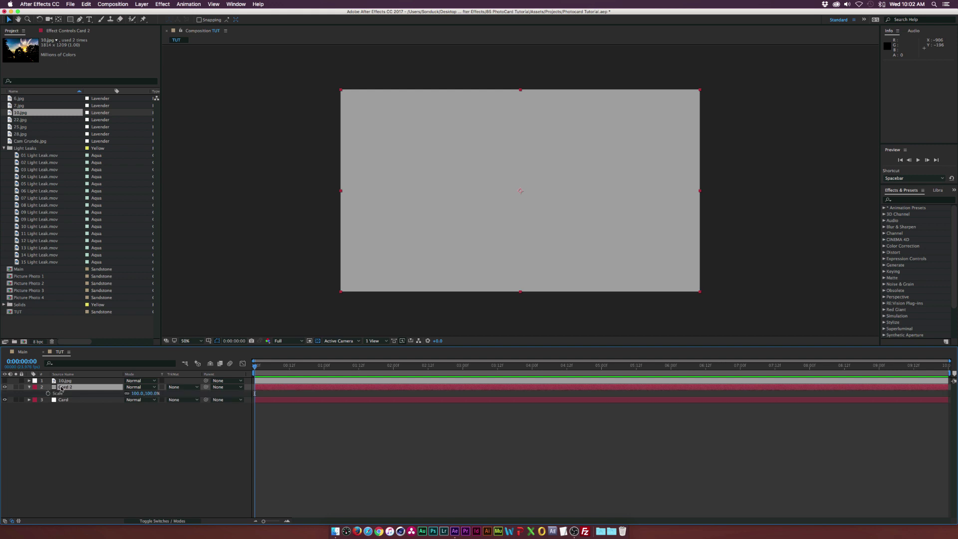
{"action": "left_click_drag", "start_coordinate": [138, 393], "coordinate": [71, 388]}
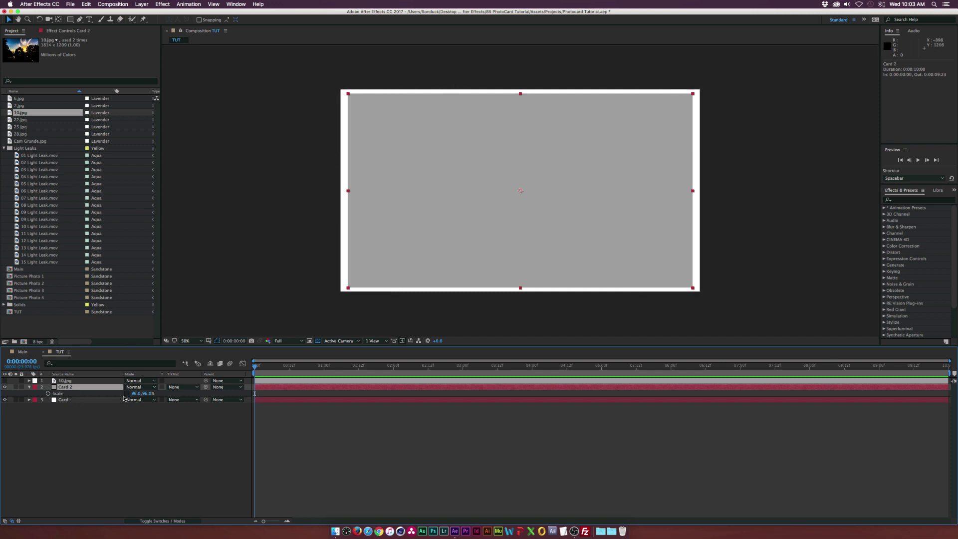
{"action": "left_click_drag", "start_coordinate": [144, 394], "coordinate": [144, 394]}
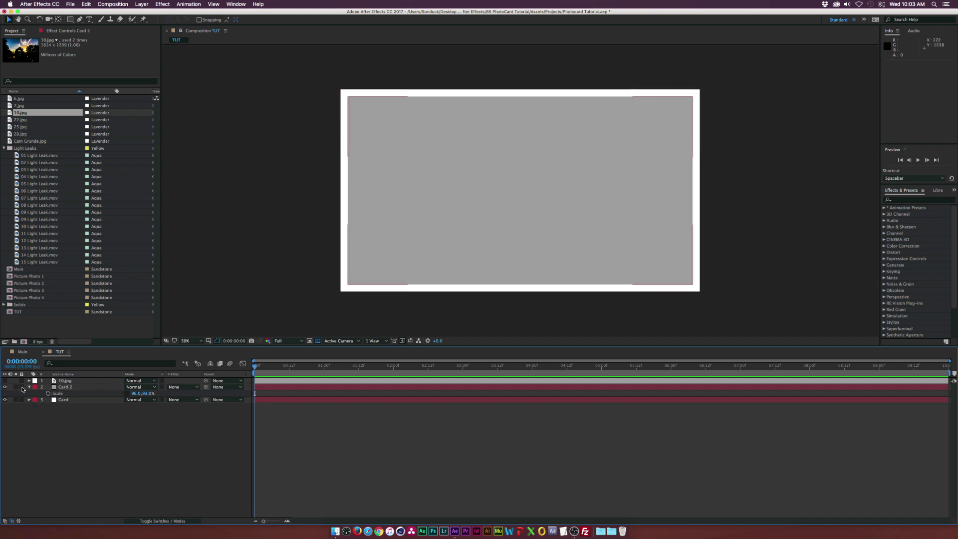
Show the 10.jpg layer again and scale it to 110% so it covers the whole card.
{"action": "left_click", "coordinate": [5, 380]}
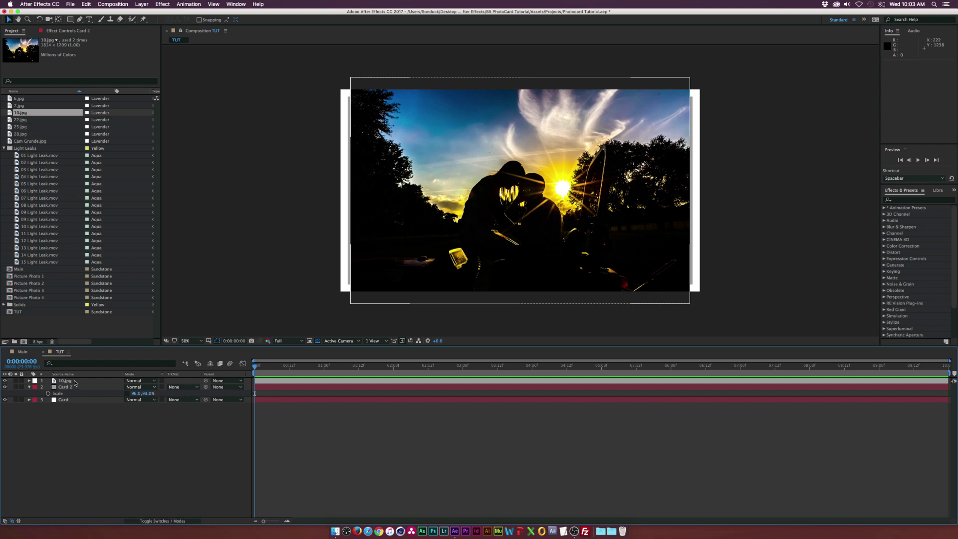
{"action": "left_click", "coordinate": [75, 382]}
{"action": "key", "text": "s"}
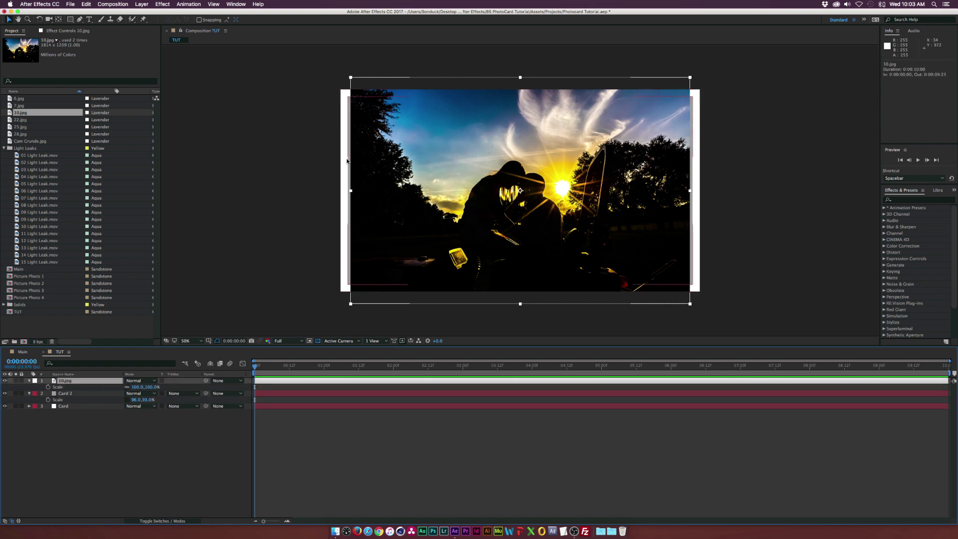
{"action": "left_click_drag", "start_coordinate": [137, 388], "coordinate": [149, 388]}
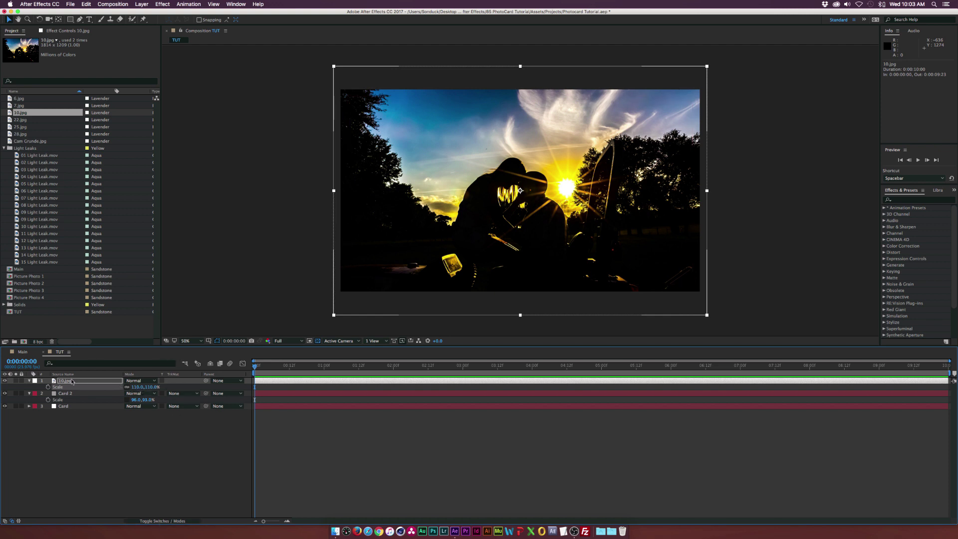
Place the 10.jpg layer directly beneath the grey card and set its track matte to Alpha using that card.
{"action": "left_click_drag", "start_coordinate": [72, 382], "coordinate": [69, 402]}
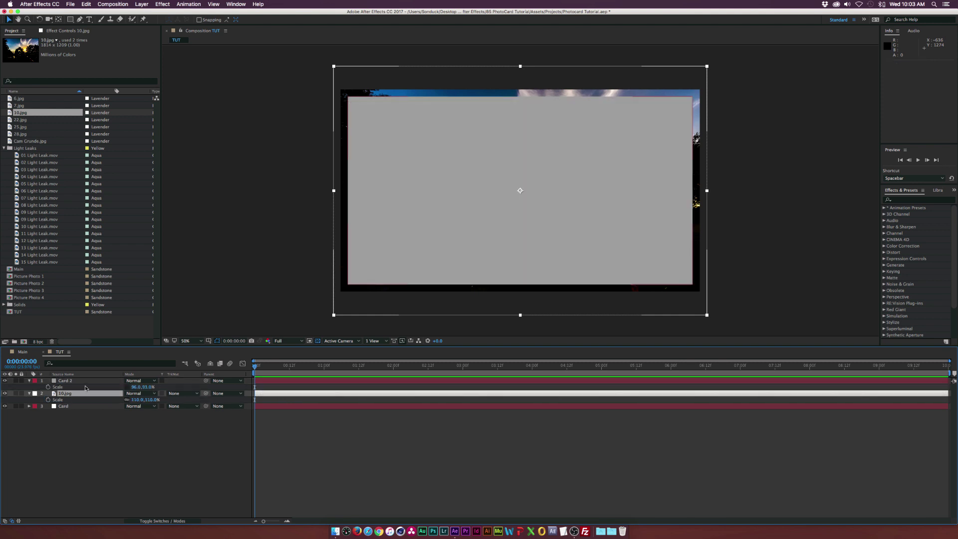
{"action": "left_click", "coordinate": [175, 395]}
{"action": "left_click", "coordinate": [182, 410]}
{"action": "left_click", "coordinate": [182, 412]}
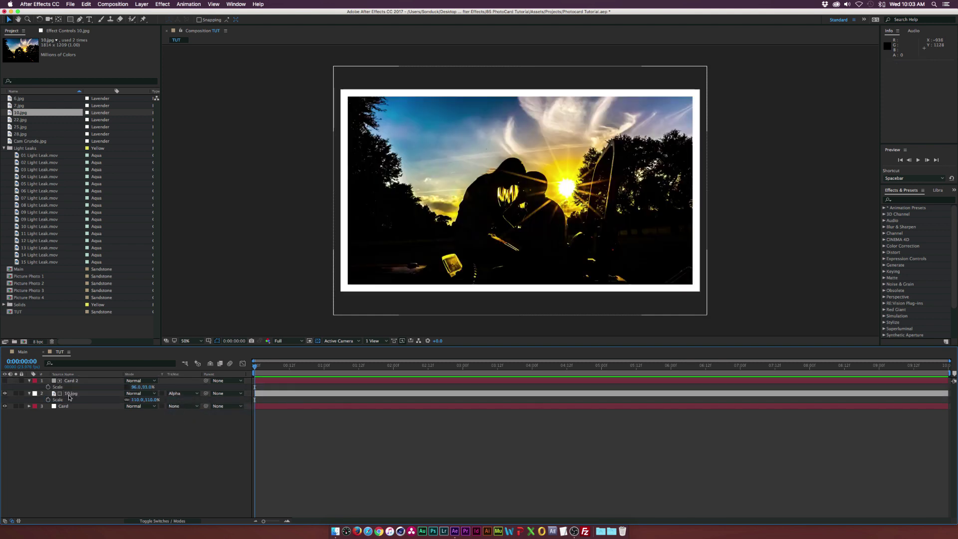
Try scaling the matted 10.jpg layer up to 133%, and undo the scale change.
{"action": "left_click", "coordinate": [80, 394]}
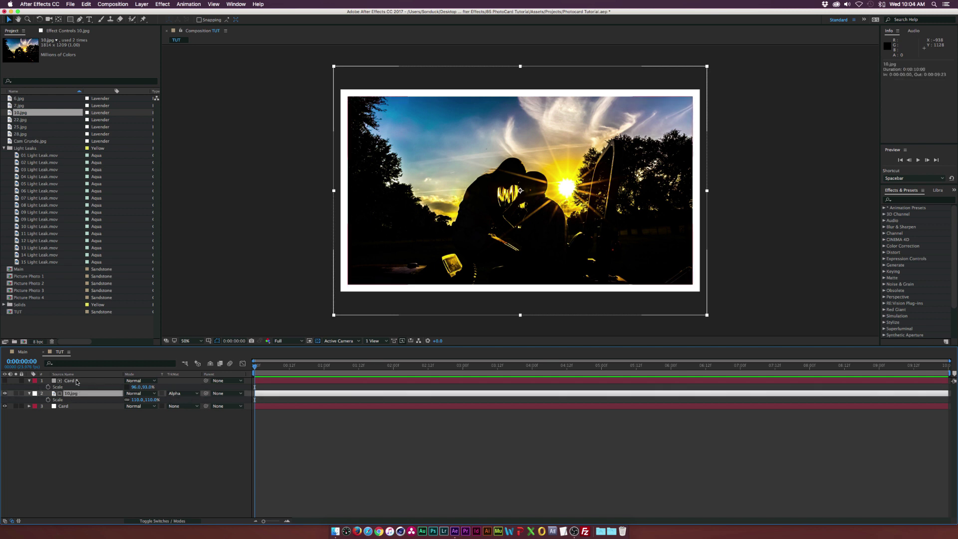
{"action": "left_click_drag", "start_coordinate": [134, 400], "coordinate": [149, 400]}
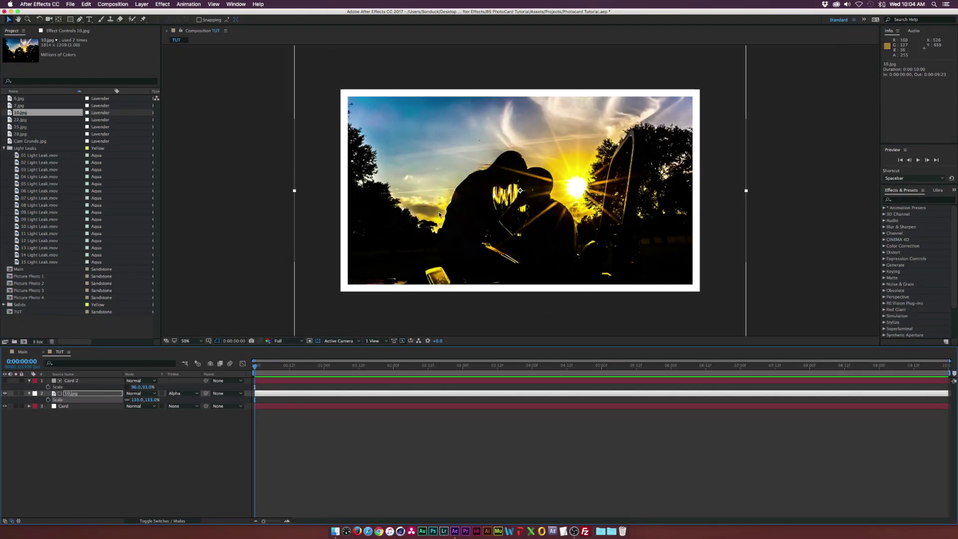
{"action": "key", "text": "super+z"}
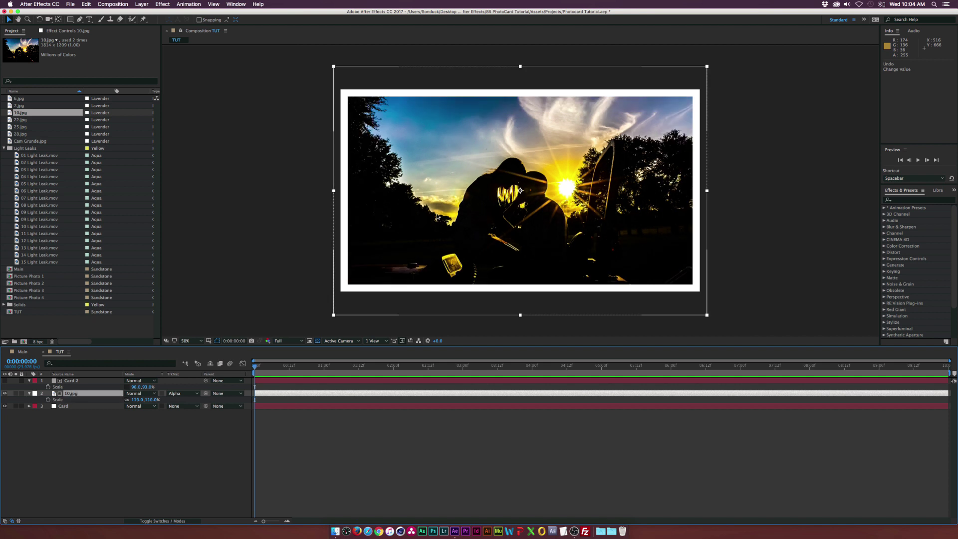
Pre-compose both card layers and the 10.jpg layer into a composition named Photo 1, moving all attributes.
{"action": "left_click", "coordinate": [151, 460]}
{"action": "left_click_drag", "start_coordinate": [53, 460], "coordinate": [85, 378]}
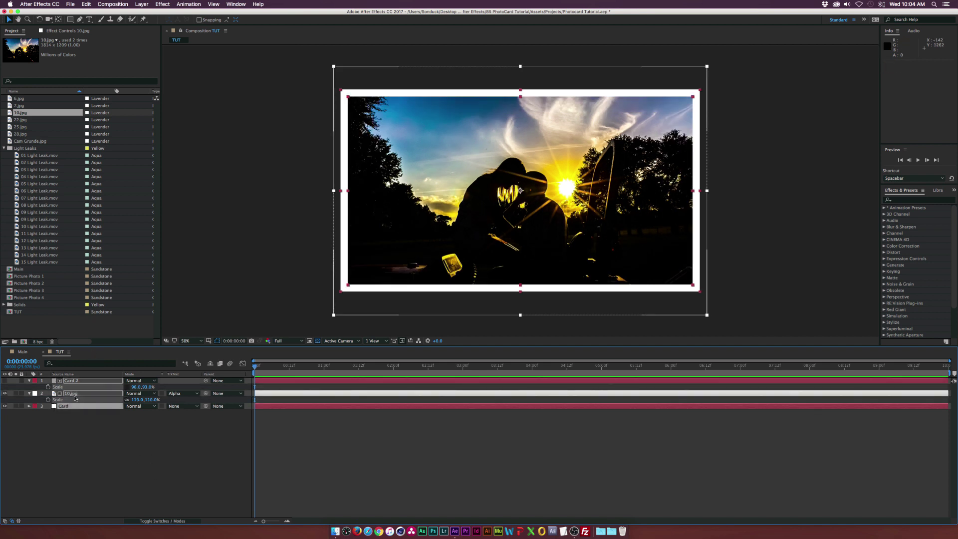
{"action": "left_click", "coordinate": [144, 6]}
{"action": "left_click", "coordinate": [161, 263]}
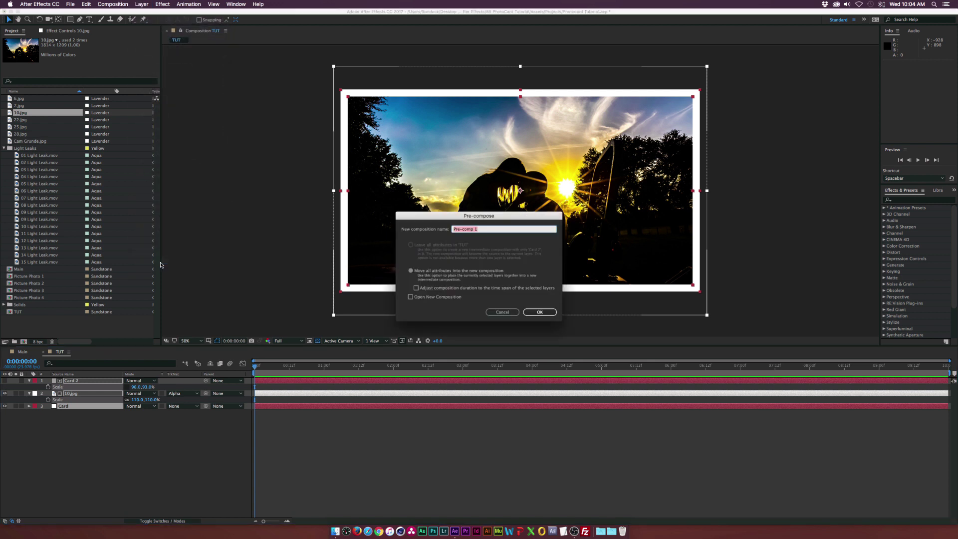
{"action": "type", "text": "Photo 1"}
{"action": "key", "text": "Return"}
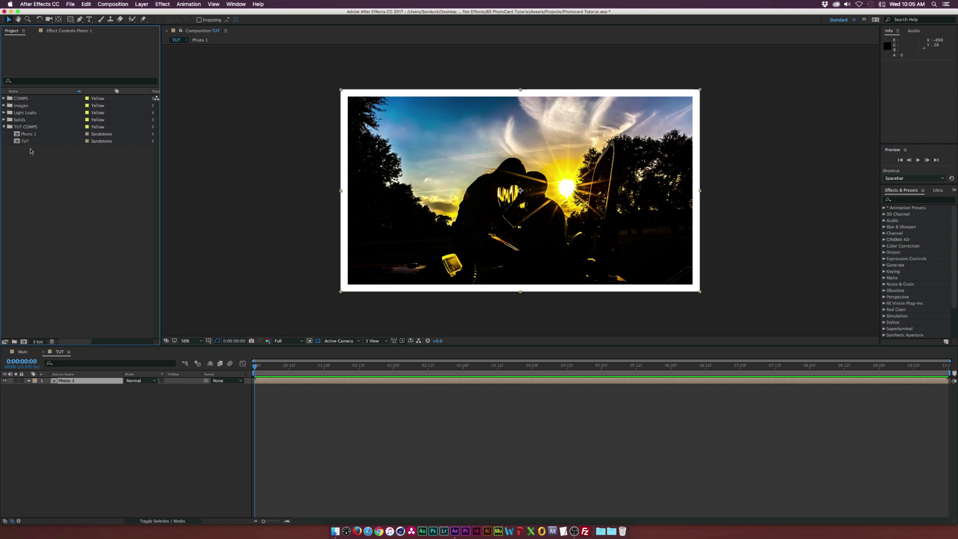
Duplicate the Photo 1 composition in the project and open the Photo 2 copy.
{"action": "left_click", "coordinate": [28, 134]}
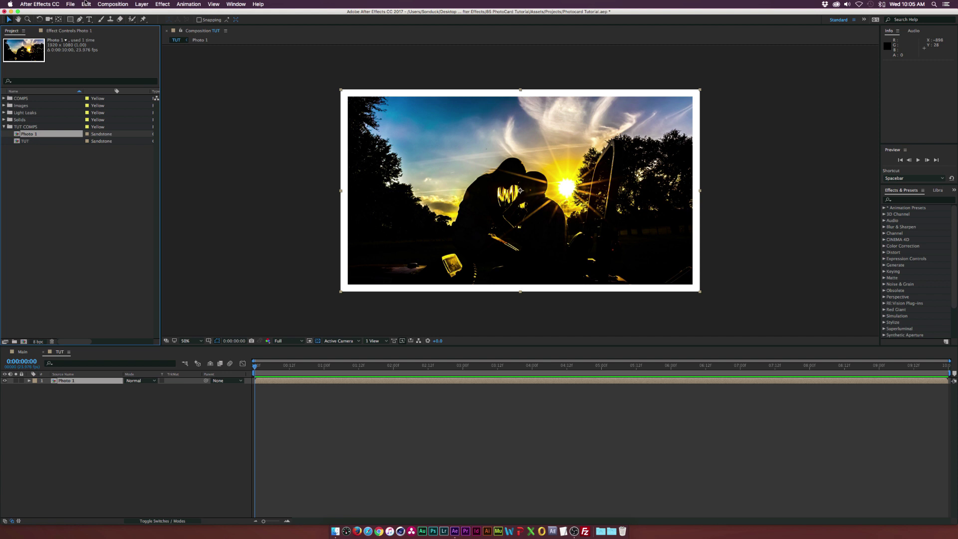
{"action": "left_click", "coordinate": [86, 3]}
{"action": "left_click", "coordinate": [93, 93]}
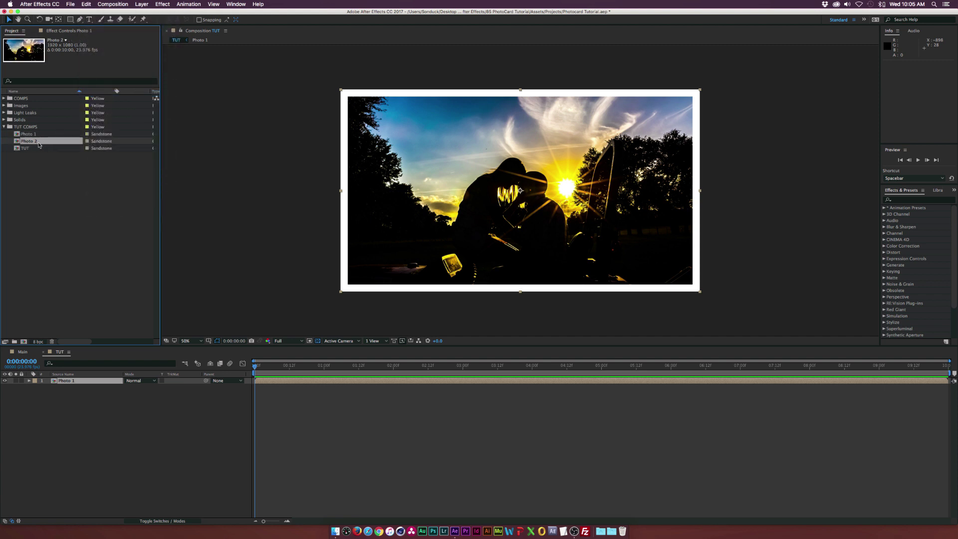
{"action": "double_click", "coordinate": [20, 143]}
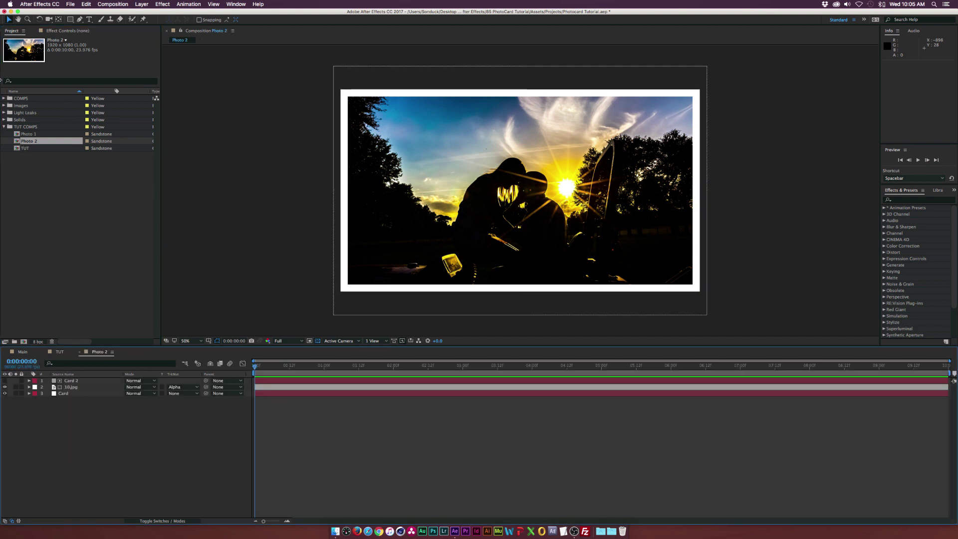
Replace the 10.jpg layer in the Photo 2 composition with 7.jpg from the Images folder.
{"action": "left_click", "coordinate": [3, 105]}
{"action": "left_click", "coordinate": [20, 127]}
{"action": "left_click", "coordinate": [19, 135]}
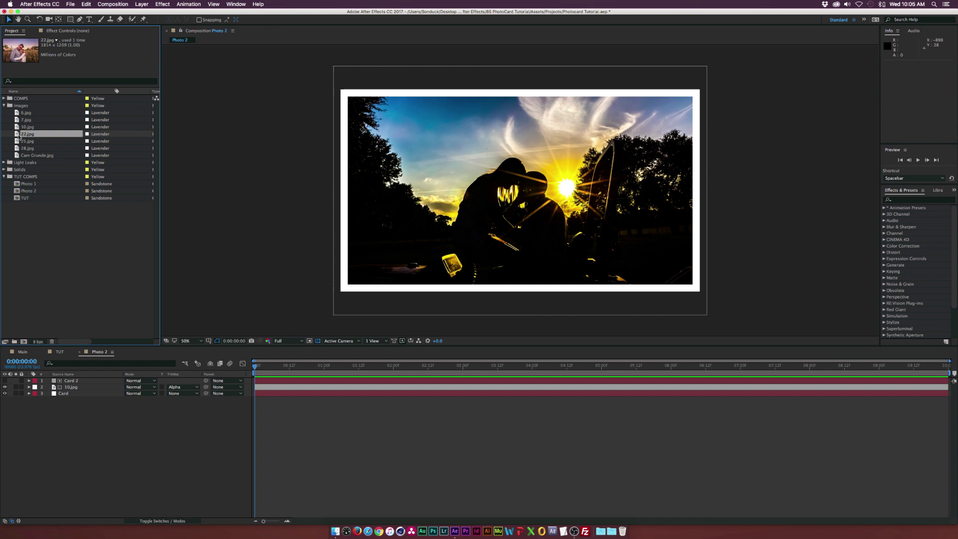
{"action": "left_click", "coordinate": [23, 114]}
{"action": "left_click", "coordinate": [27, 119]}
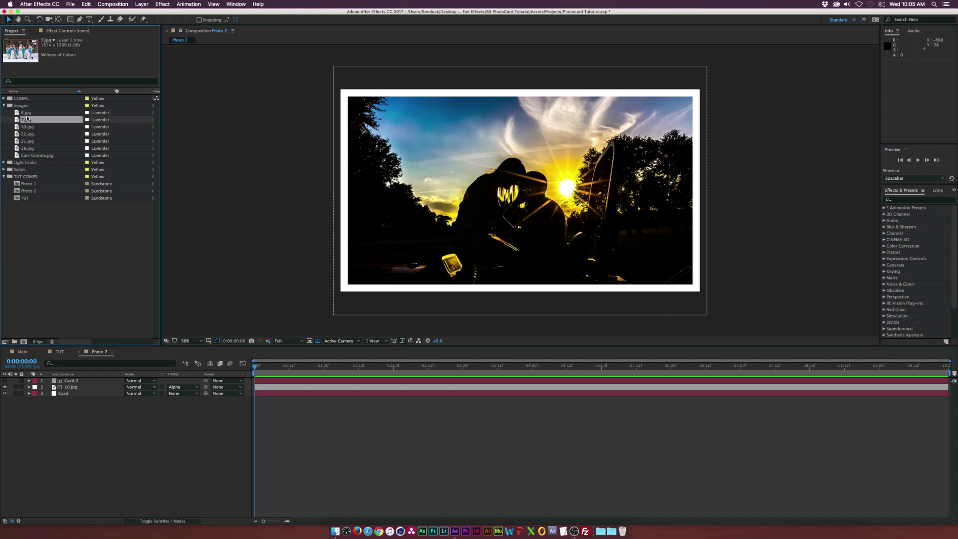
{"action": "left_click", "coordinate": [76, 388]}
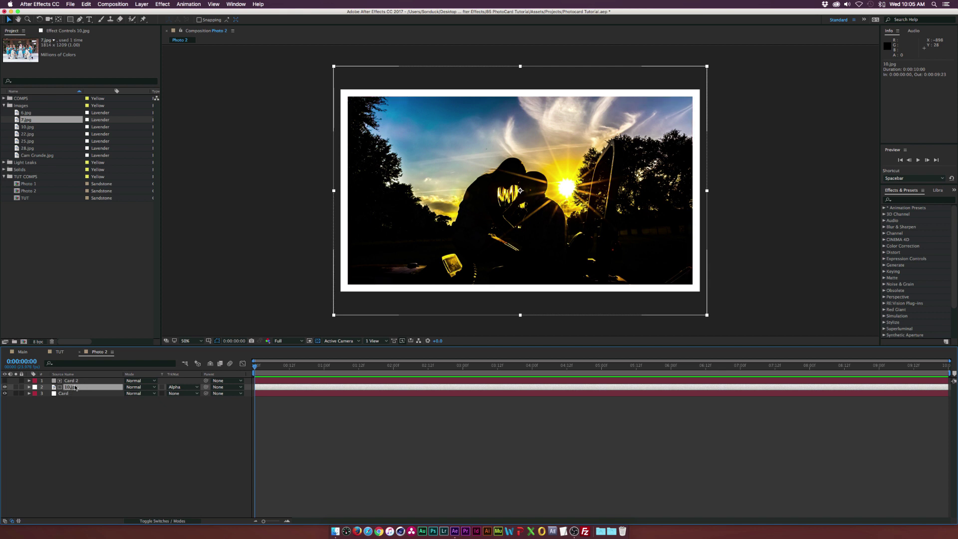
{"action": "left_click_drag", "start_coordinate": [24, 121], "coordinate": [72, 390]}
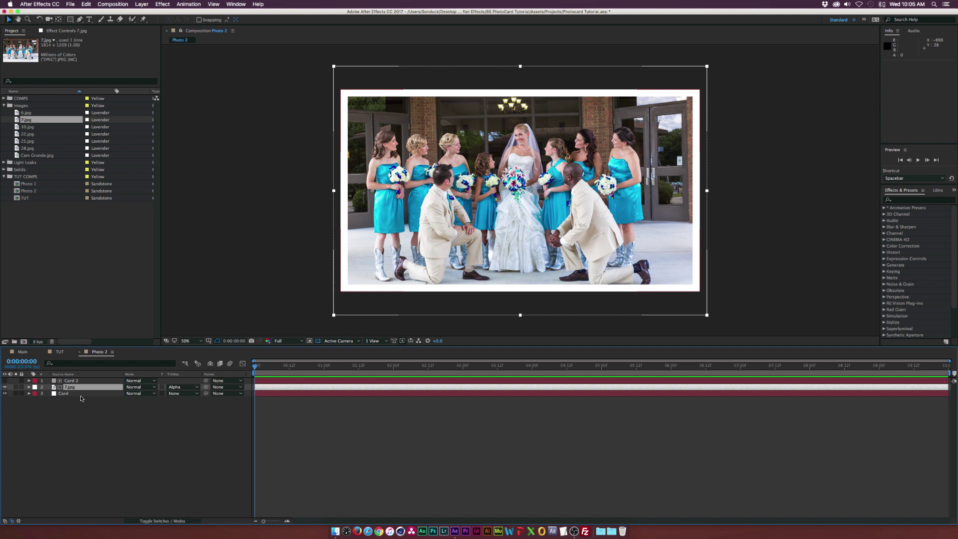
{"action": "left_click", "coordinate": [92, 414]}
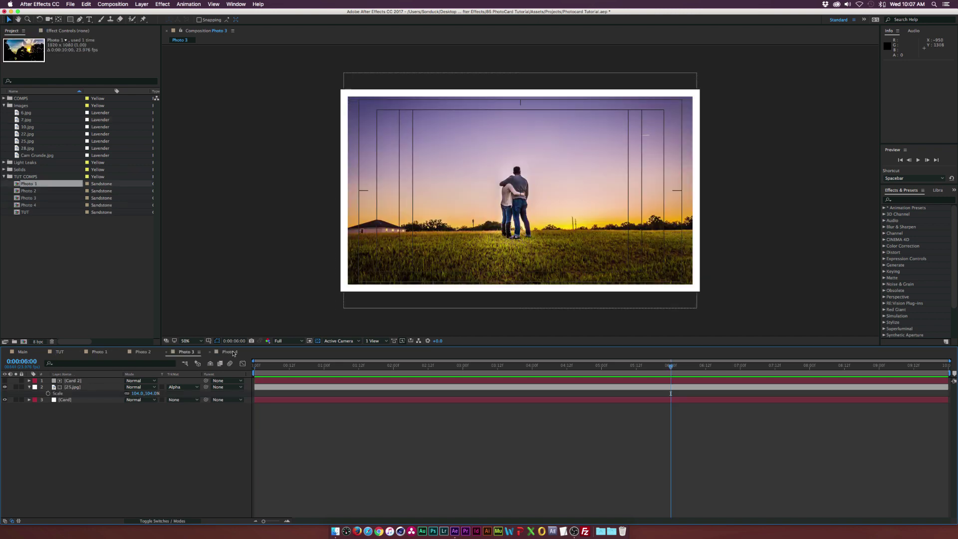
Check the framed picture in the Photo 4 composition and return to the TUT composition.
{"action": "left_click", "coordinate": [231, 352]}
{"action": "left_click", "coordinate": [61, 353]}
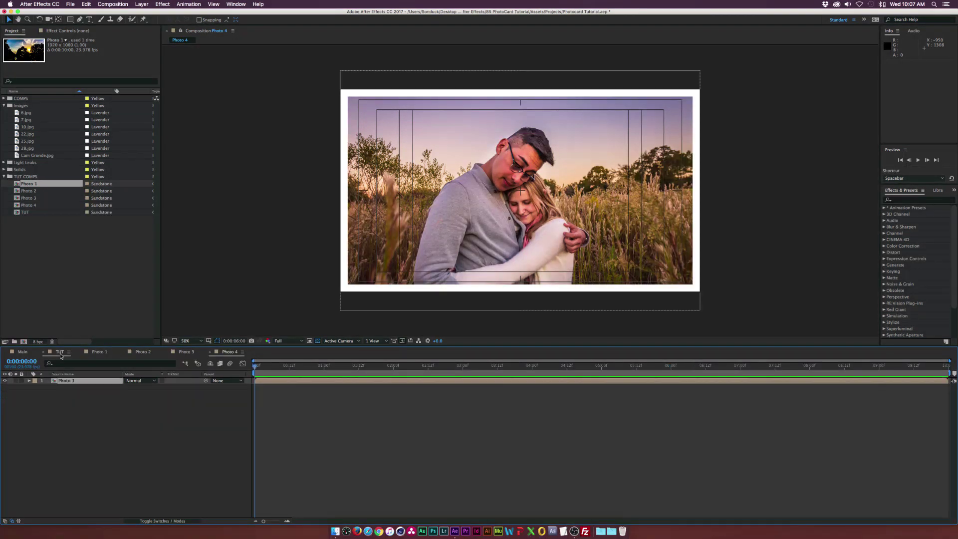
{"action": "left_click", "coordinate": [135, 428]}
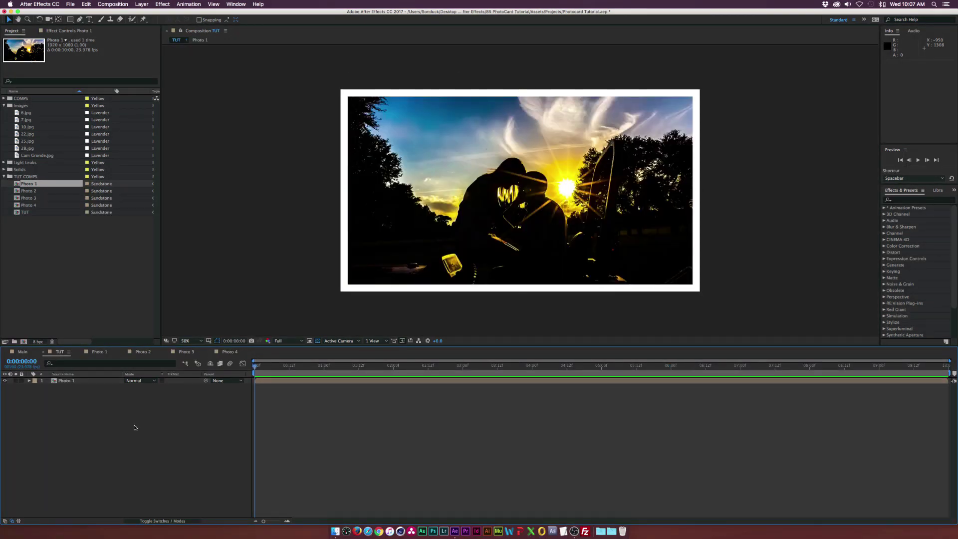
Add the Photo 2, Photo 3 and Photo 4 compositions to the TUT timeline below the Photo 1 layer.
{"action": "left_click", "coordinate": [31, 192]}
{"action": "key", "text": "shift+Down"}
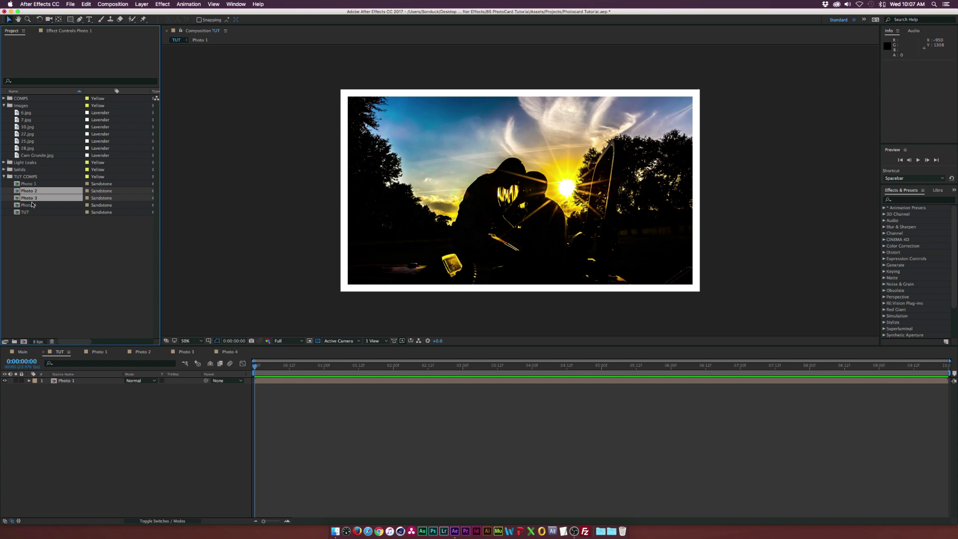
{"action": "key", "text": "shift+Down"}
{"action": "left_click_drag", "start_coordinate": [31, 192], "coordinate": [61, 384]}
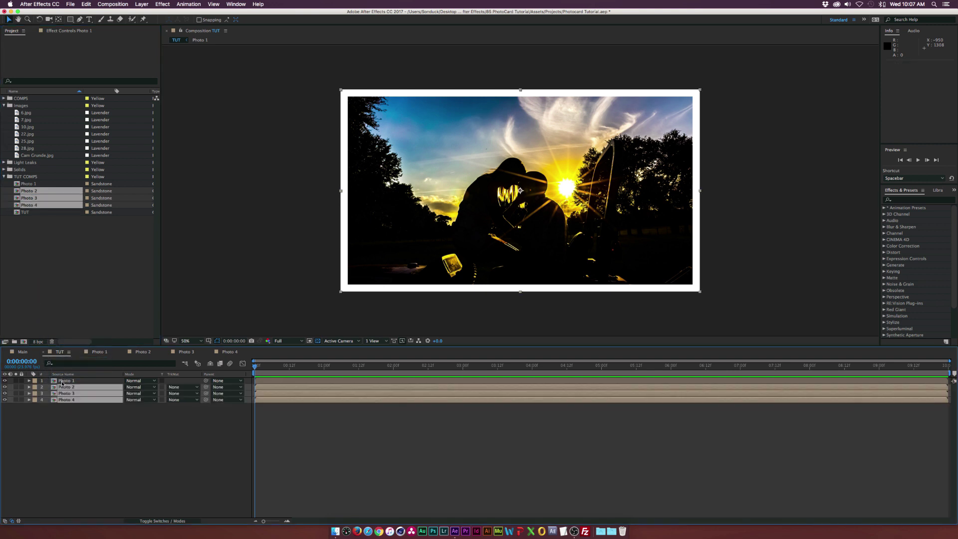
{"action": "left_click", "coordinate": [107, 429]}
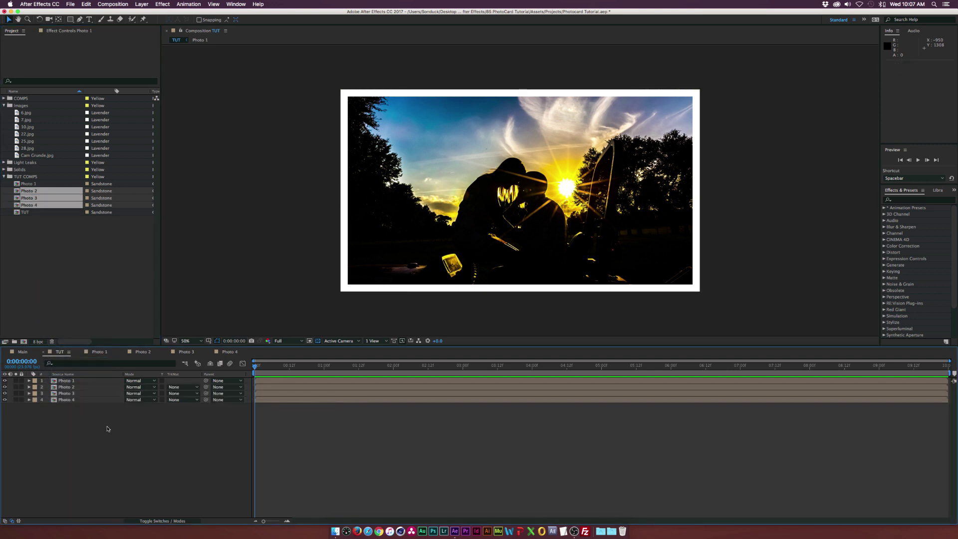
Make all four photo layers 3D and hide the Photo 2, Photo 3 and Photo 4 layers.
{"action": "left_click", "coordinate": [161, 522]}
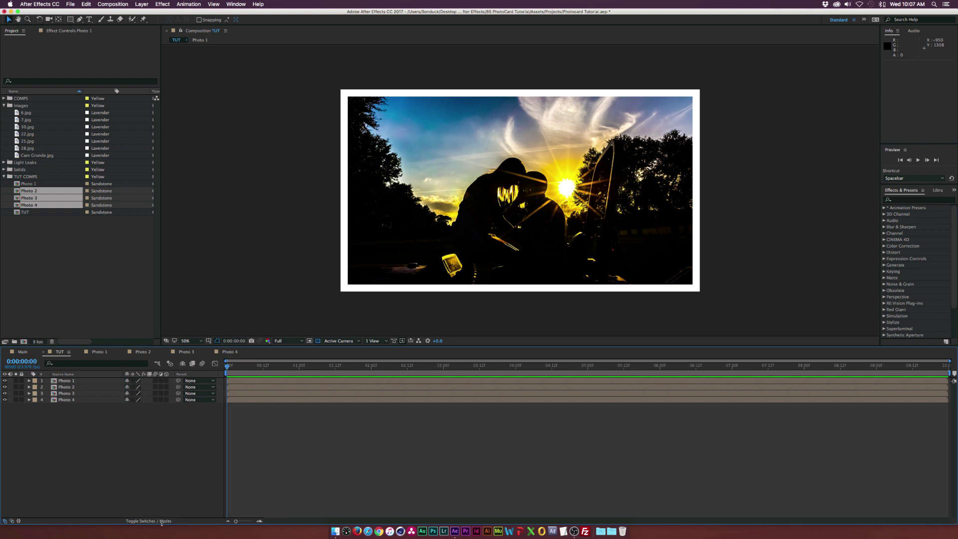
{"action": "left_click_drag", "start_coordinate": [166, 380], "coordinate": [167, 400]}
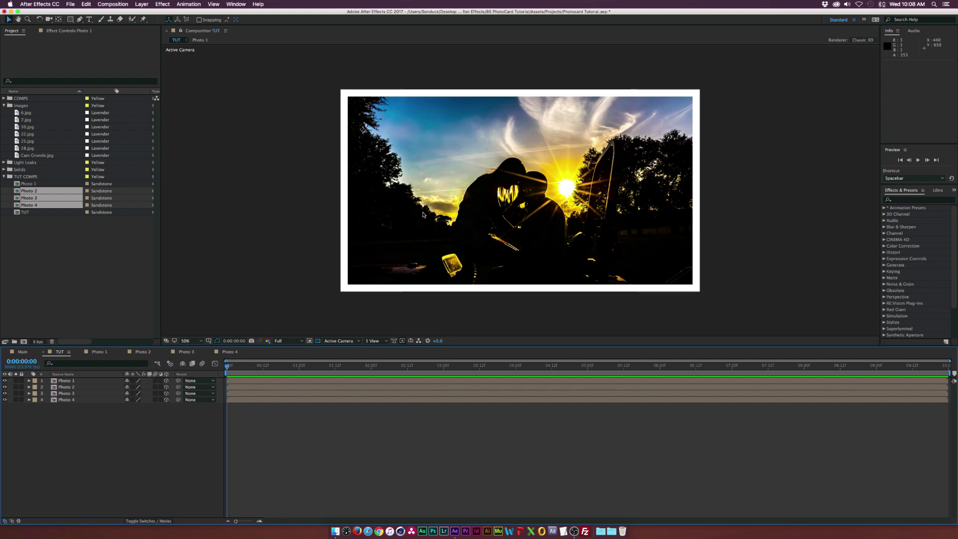
{"action": "left_click_drag", "start_coordinate": [5, 386], "coordinate": [4, 404]}
Push the Photo 1 layer back to a Z position of 353 and set its X Rotation to -20°.
{"action": "left_click", "coordinate": [65, 380]}
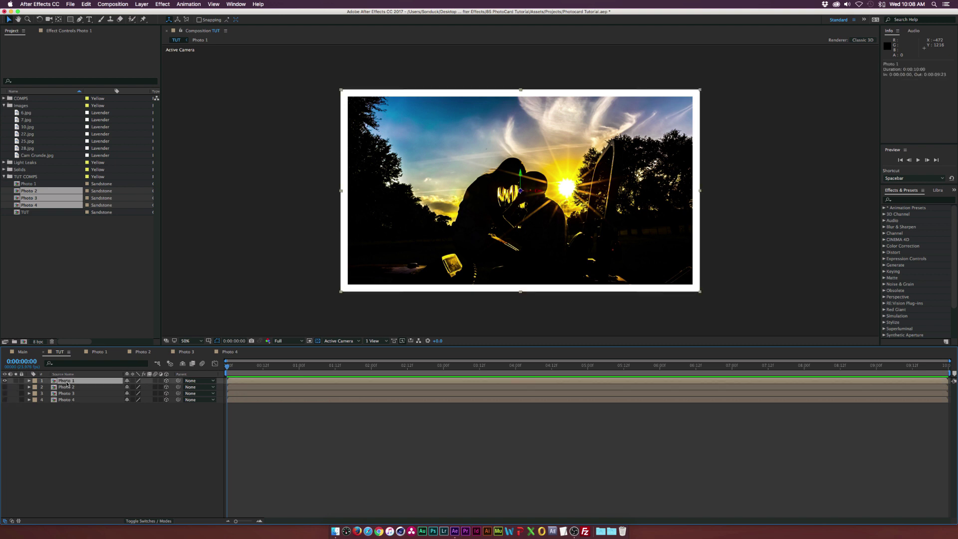
{"action": "key", "text": "p"}
{"action": "left_click_drag", "start_coordinate": [156, 387], "coordinate": [286, 388]}
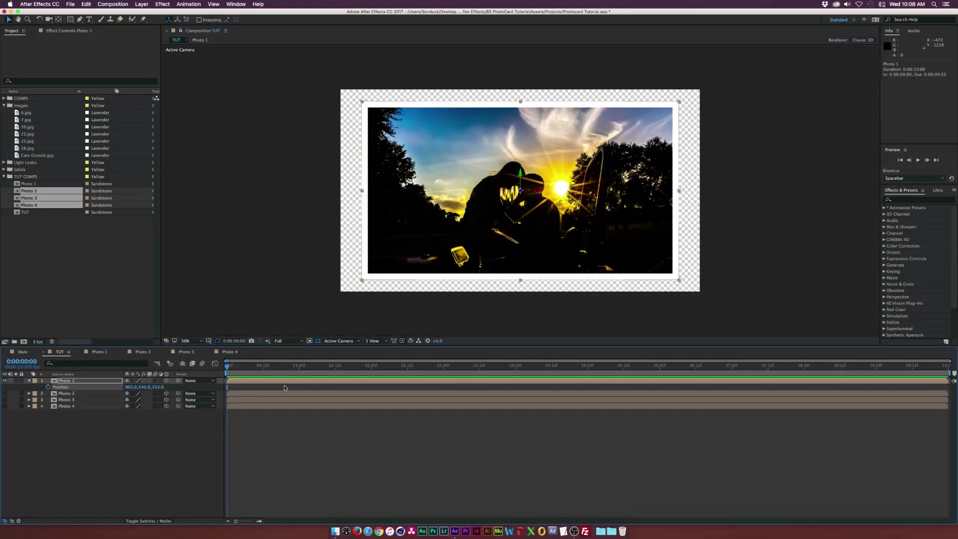
{"action": "key", "text": "shift+r"}
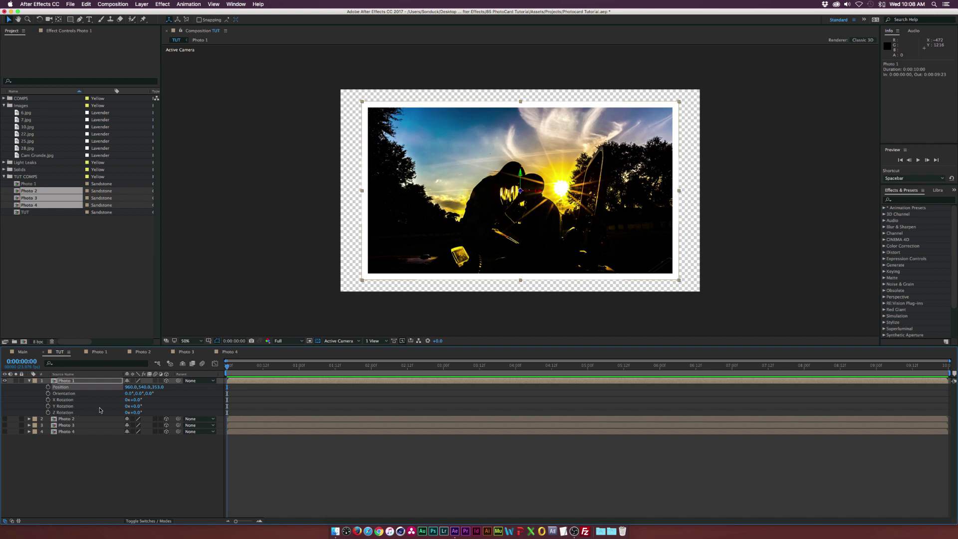
{"action": "mouse_move", "coordinate": [141, 406]}
{"action": "left_mouse_down"}
{"action": "mouse_move", "coordinate": [155, 406]}
{"action": "mouse_move", "coordinate": [132, 407]}
{"action": "left_mouse_up"}
{"action": "left_click", "coordinate": [115, 462]}
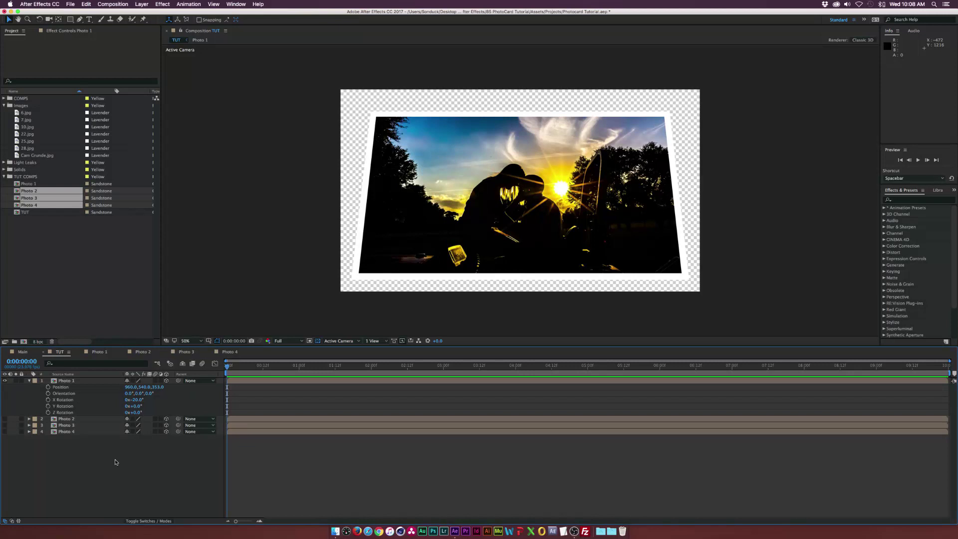
Show the Photo 2 layer and push it behind Photo 1 with a Z position of 735.
{"action": "left_click", "coordinate": [5, 419]}
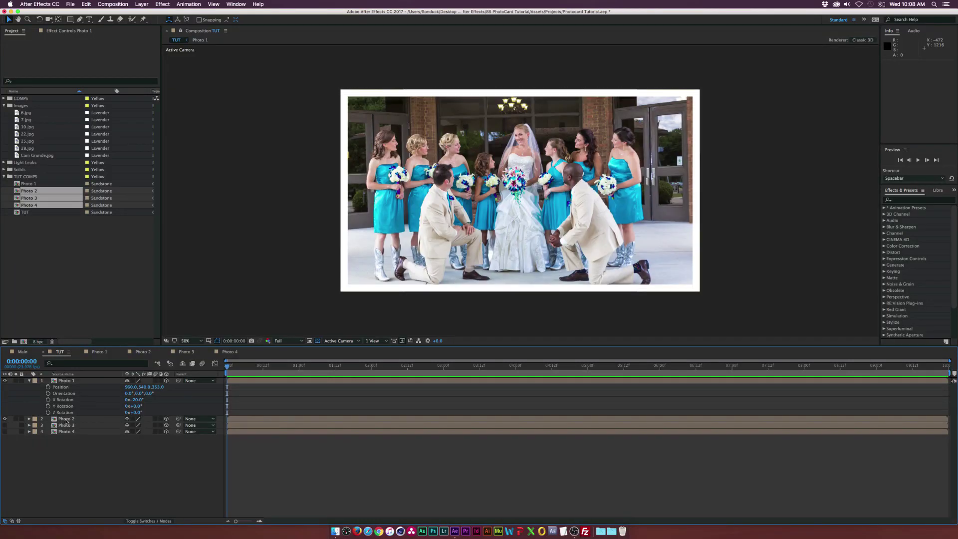
{"action": "left_click", "coordinate": [66, 419]}
{"action": "key", "text": "p"}
{"action": "left_click_drag", "start_coordinate": [155, 425], "coordinate": [178, 425]}
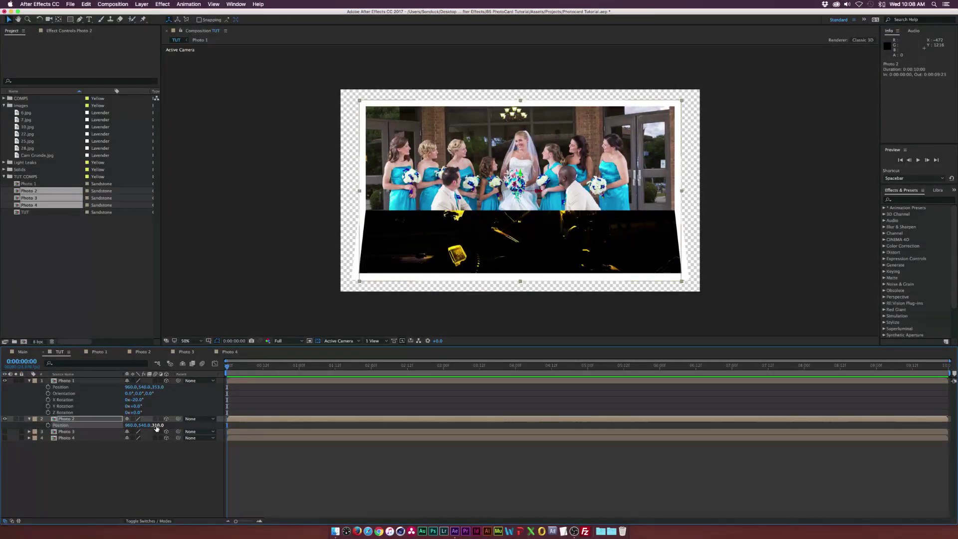
{"action": "left_click_drag", "start_coordinate": [157, 428], "coordinate": [202, 424]}
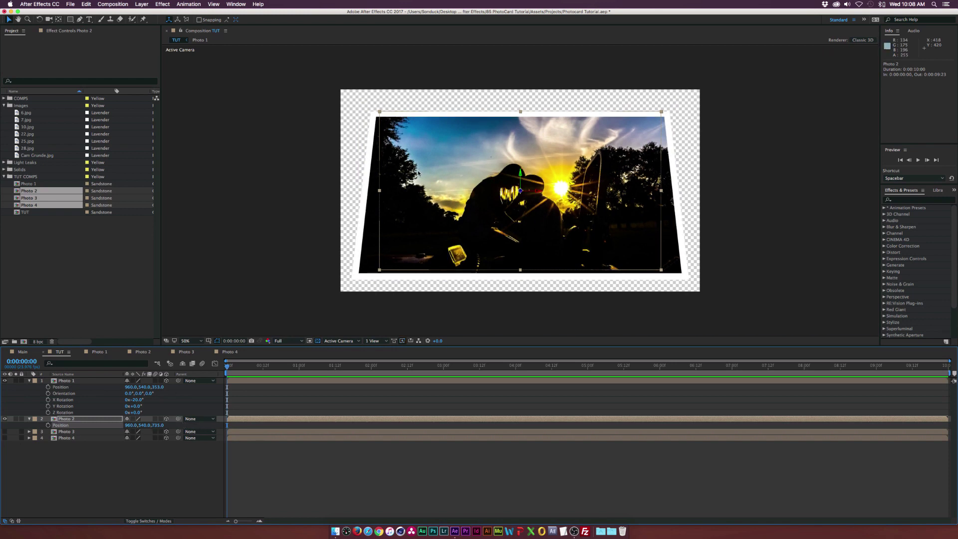
Move Photo 2 right and up, then tilt it with X Rotation -7°, Y Rotation -10° and a slight negative Z Rotation.
{"action": "left_click_drag", "start_coordinate": [131, 426], "coordinate": [160, 425]}
{"action": "key", "text": "shift+r"}
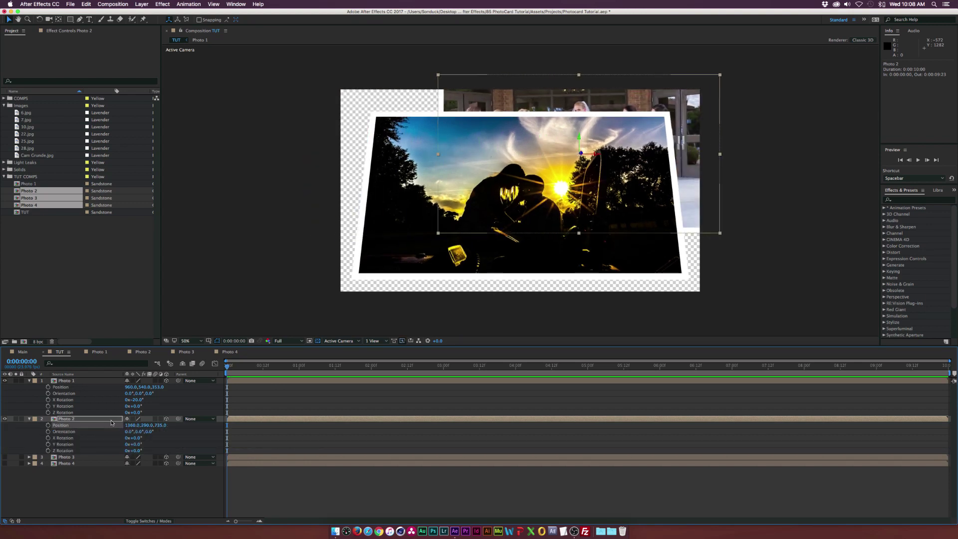
{"action": "left_click_drag", "start_coordinate": [139, 439], "coordinate": [129, 450]}
Show the Photo 3 layer and reveal its Position property.
{"action": "left_click", "coordinate": [10, 458]}
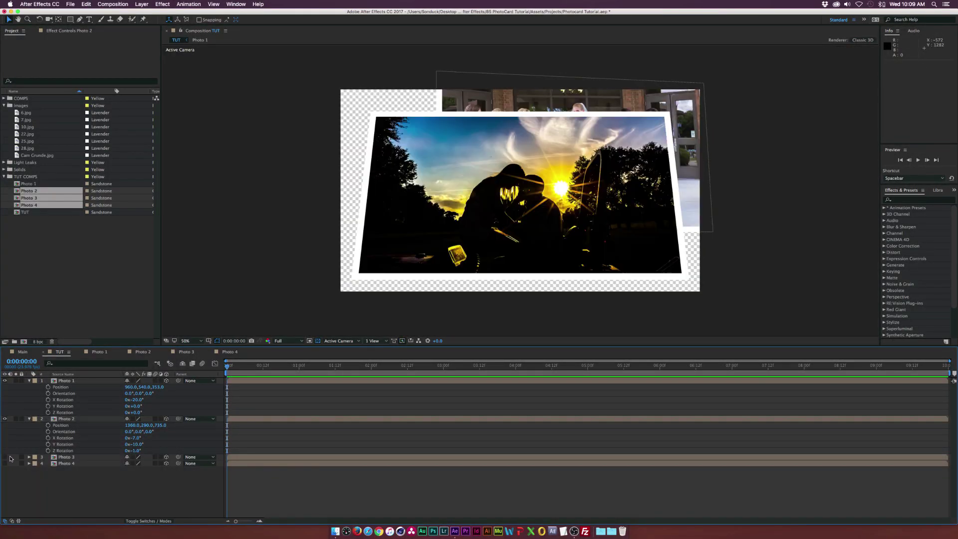
{"action": "left_click", "coordinate": [6, 457]}
{"action": "left_click", "coordinate": [64, 457]}
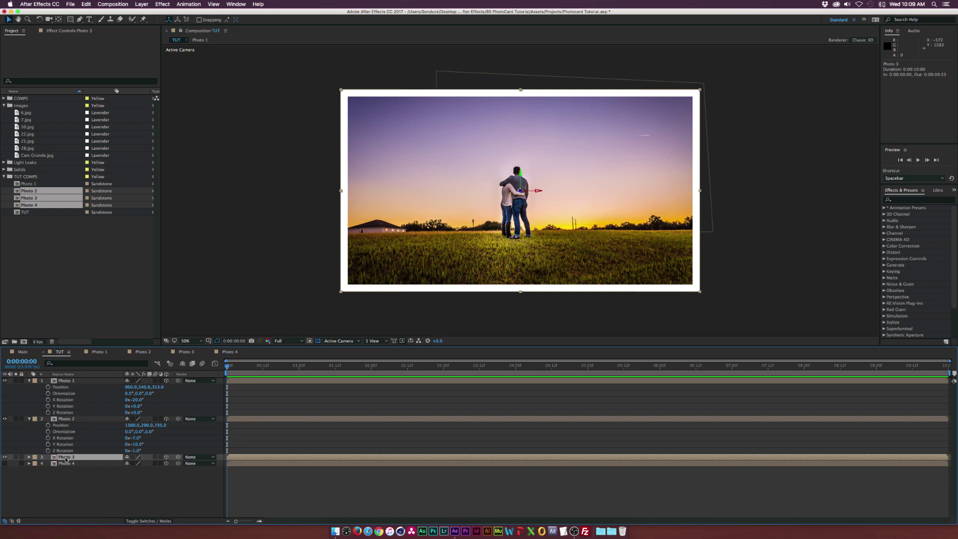
{"action": "key", "text": "p"}
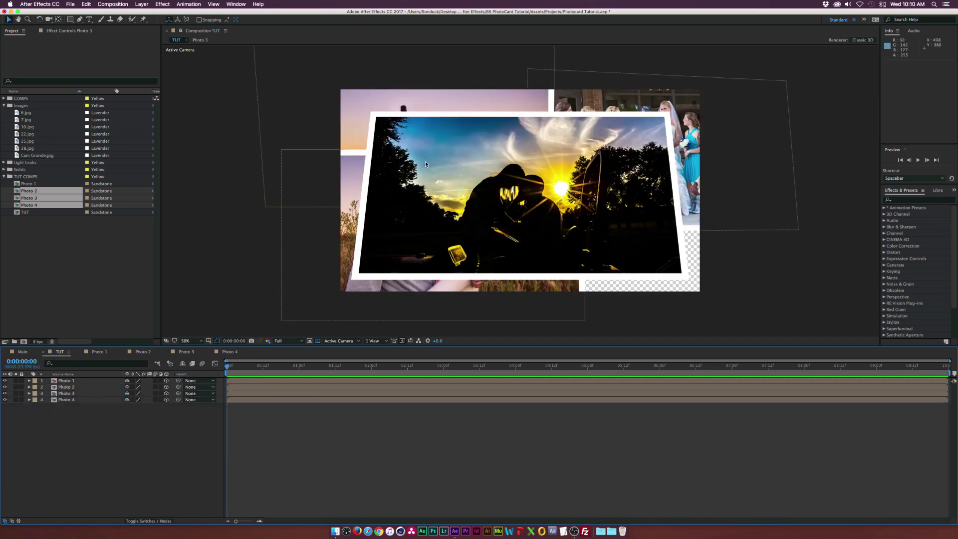
Bring the Photo 1 layer closer and shift it right, to a position of about 1172.9, 568.9, 139.
{"action": "left_click", "coordinate": [85, 380]}
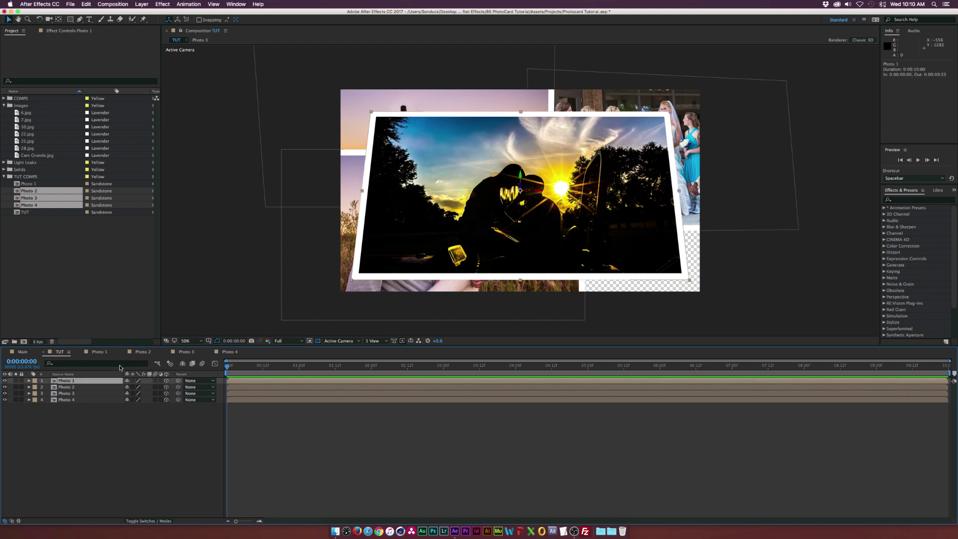
{"action": "key", "text": "p"}
{"action": "left_click_drag", "start_coordinate": [156, 387], "coordinate": [56, 386]}
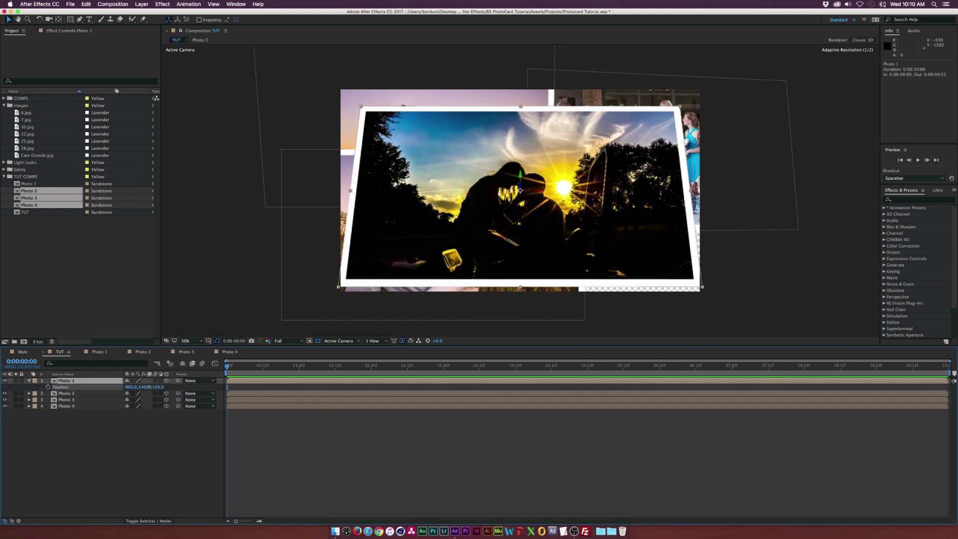
{"action": "left_click_drag", "start_coordinate": [590, 218], "coordinate": [629, 223]}
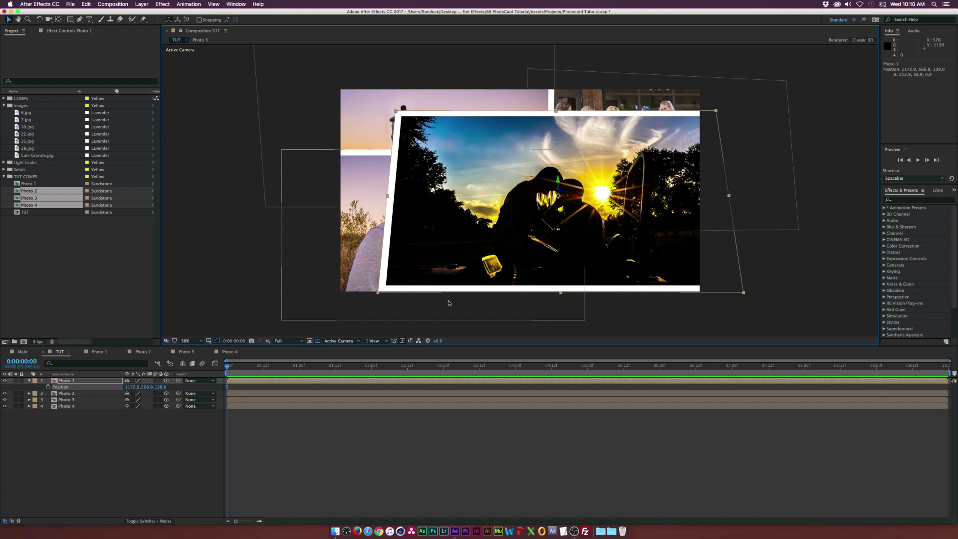
Set starting Position keyframes for all four photo layers at the first frame.
{"action": "left_click_drag", "start_coordinate": [97, 453], "coordinate": [102, 365]}
{"action": "key", "text": "p"}
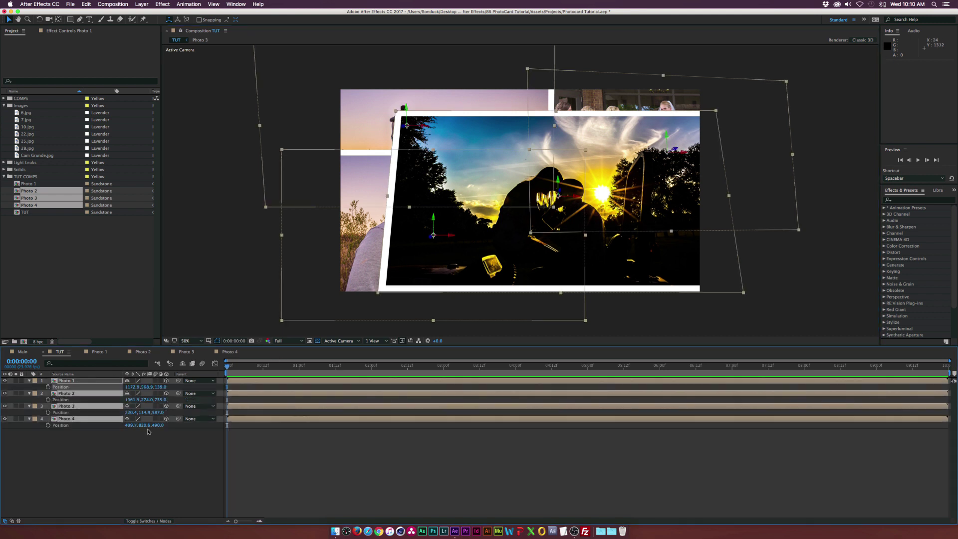
{"action": "left_click", "coordinate": [48, 387]}
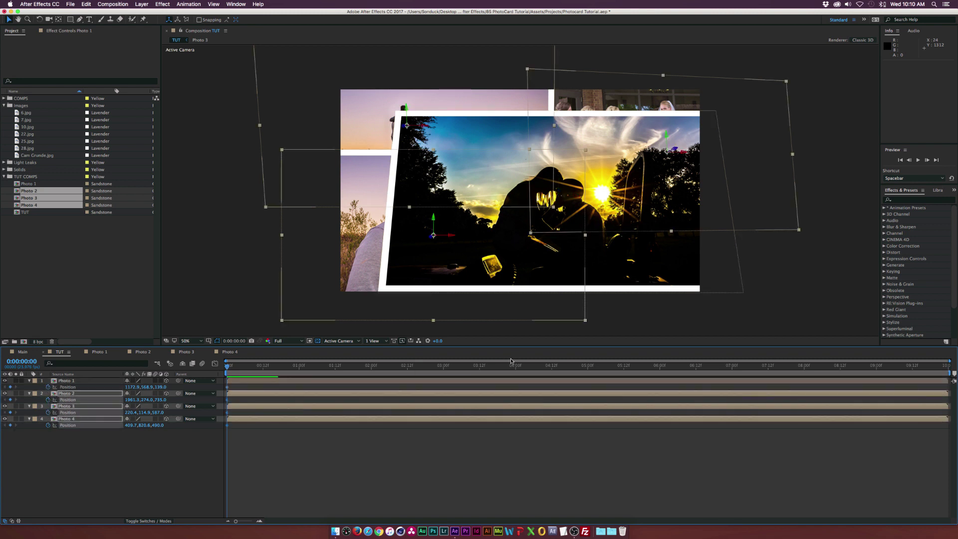
Keyframe end positions at 6 seconds, moving Photo 1 left, Photo 2 down, Photo 3 right and up, and Photo 4 right.
{"action": "left_click_drag", "start_coordinate": [548, 367], "coordinate": [660, 375]}
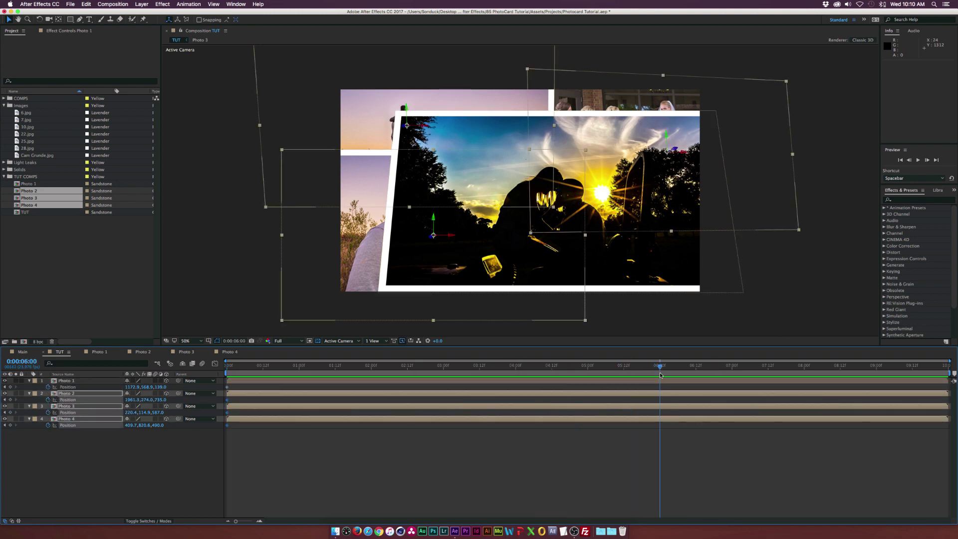
{"action": "left_click", "coordinate": [129, 456]}
{"action": "left_click_drag", "start_coordinate": [127, 387], "coordinate": [136, 428]}
Adjust Photo 1's depth in its position animation and move the card lower at the first frame.
{"action": "left_click", "coordinate": [69, 382]}
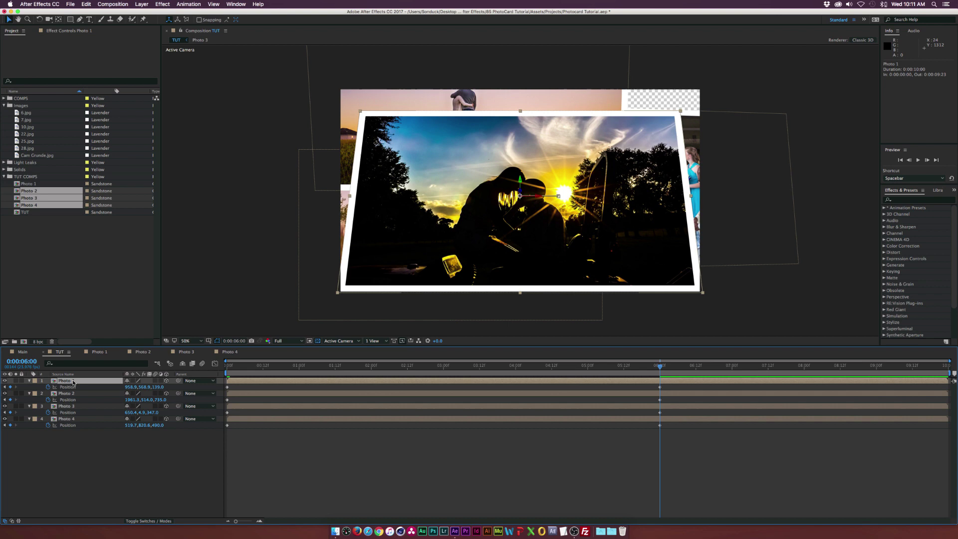
{"action": "mouse_move", "coordinate": [158, 387]}
{"action": "left_mouse_down"}
{"action": "mouse_move", "coordinate": [142, 388]}
{"action": "mouse_move", "coordinate": [173, 386]}
{"action": "left_mouse_up"}
{"action": "key", "text": "Home"}
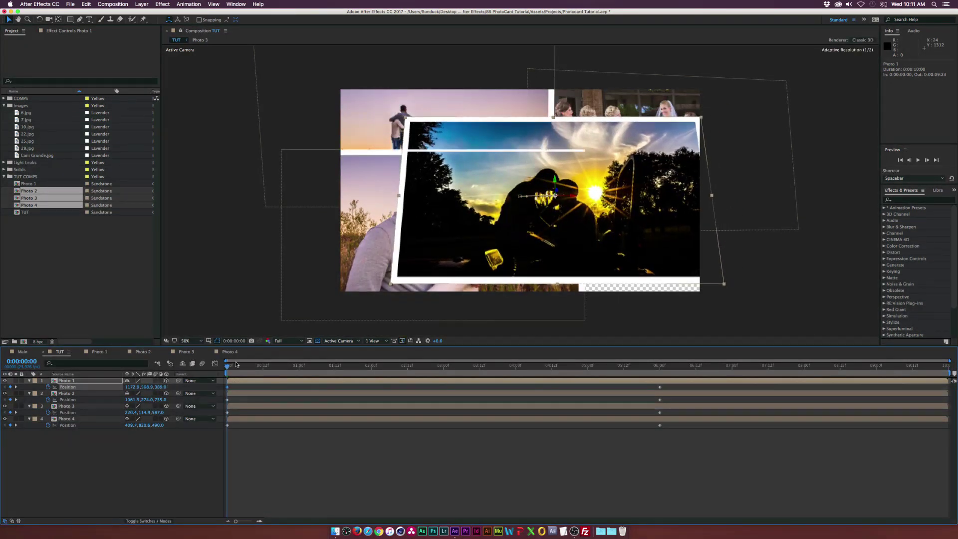
{"action": "left_click_drag", "start_coordinate": [528, 261], "coordinate": [529, 285]}
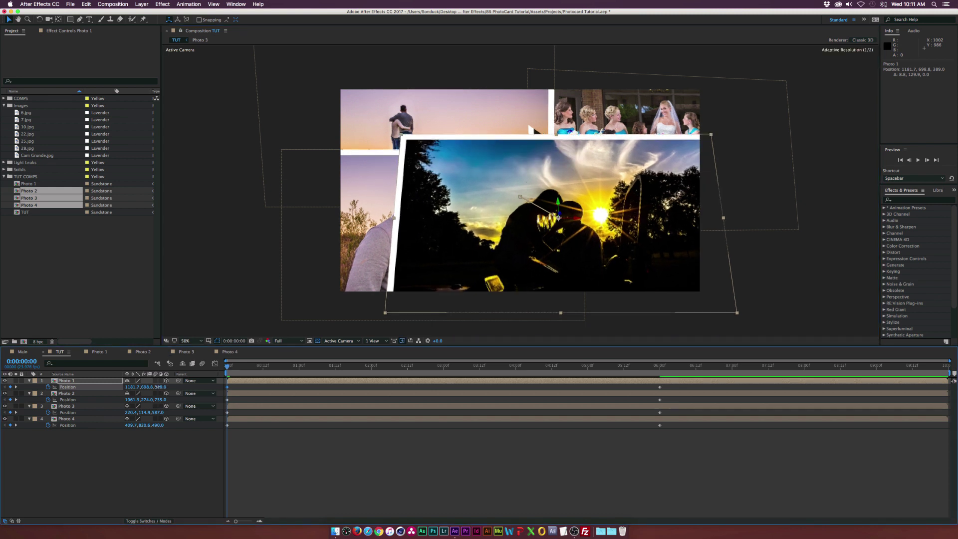
Scrub through the first seconds to review the photo movement, and collapse the layers' Position properties.
{"action": "left_click_drag", "start_coordinate": [227, 365], "coordinate": [299, 375]}
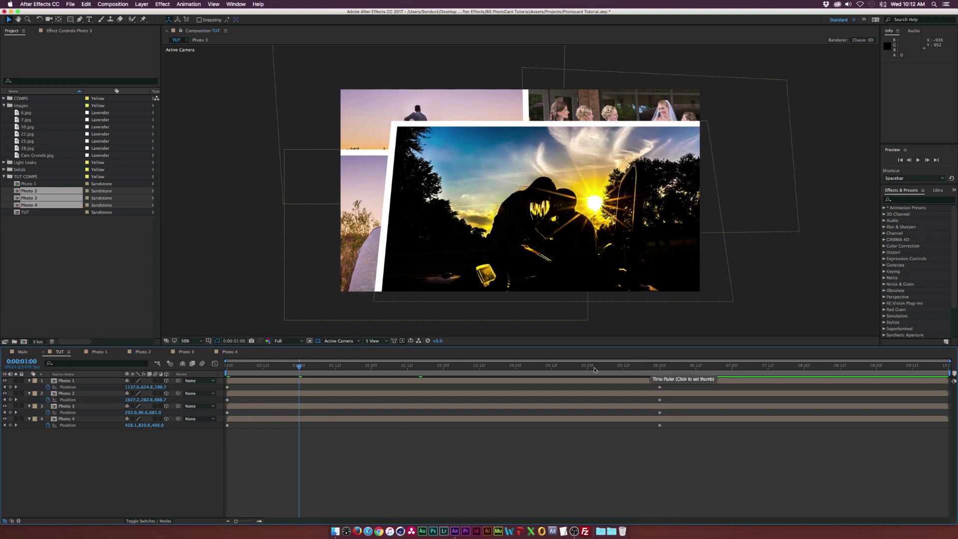
{"action": "left_click_drag", "start_coordinate": [273, 369], "coordinate": [333, 385]}
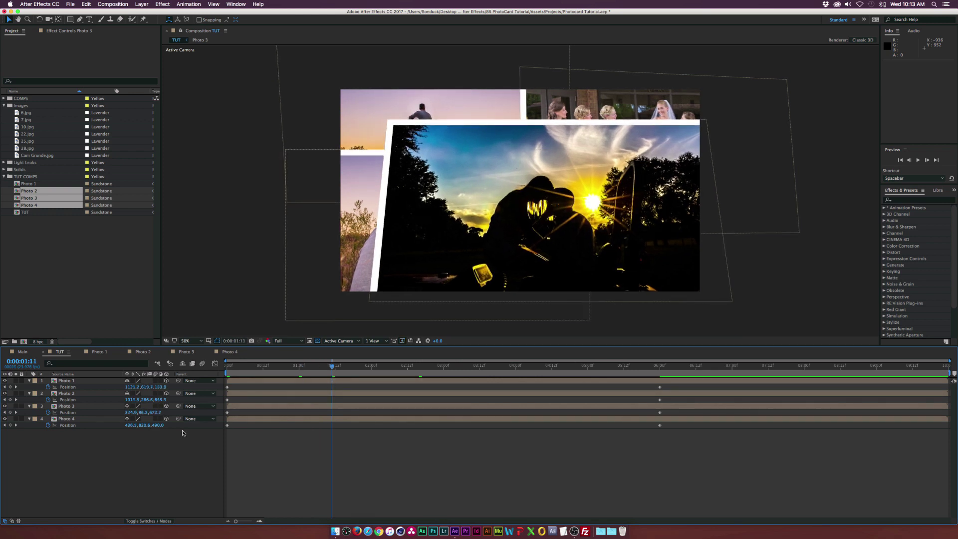
{"action": "key", "text": "u"}
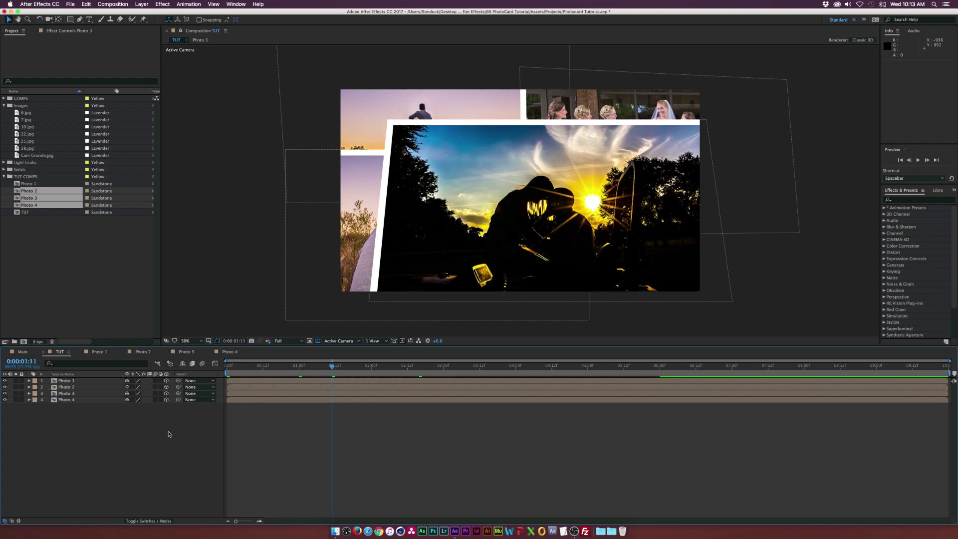
Add an adjustment layer above the photos and apply Tritone to it with Blend With Original at 50%.
{"action": "left_click", "coordinate": [148, 6]}
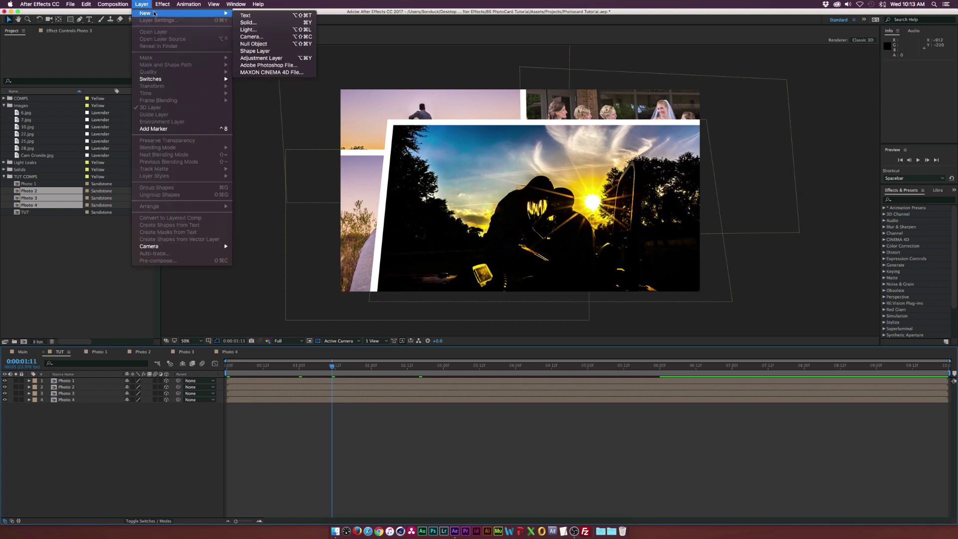
{"action": "key", "text": "Escape"}
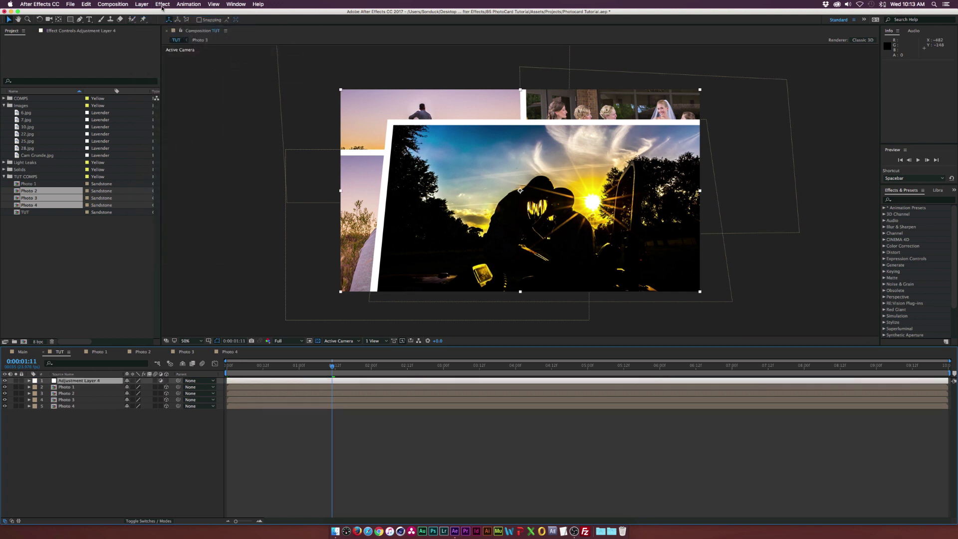
{"action": "left_click", "coordinate": [162, 4]}
{"action": "mouse_move", "coordinate": [199, 75]}
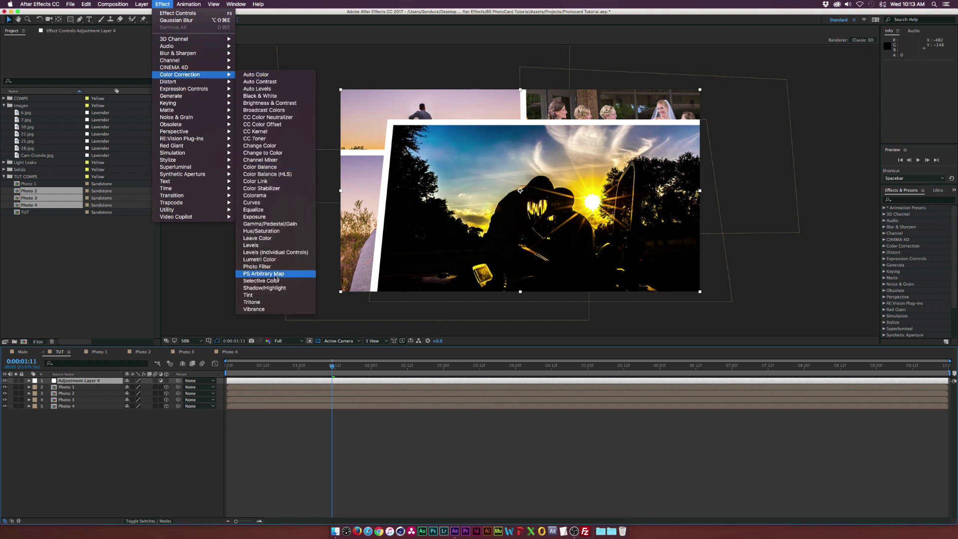
{"action": "left_click", "coordinate": [259, 302]}
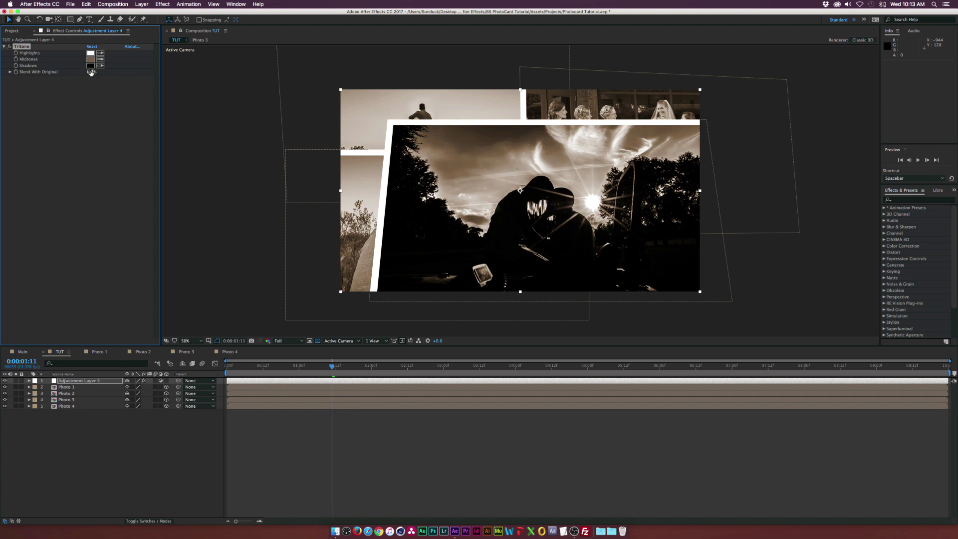
{"action": "key", "text": "Return"}
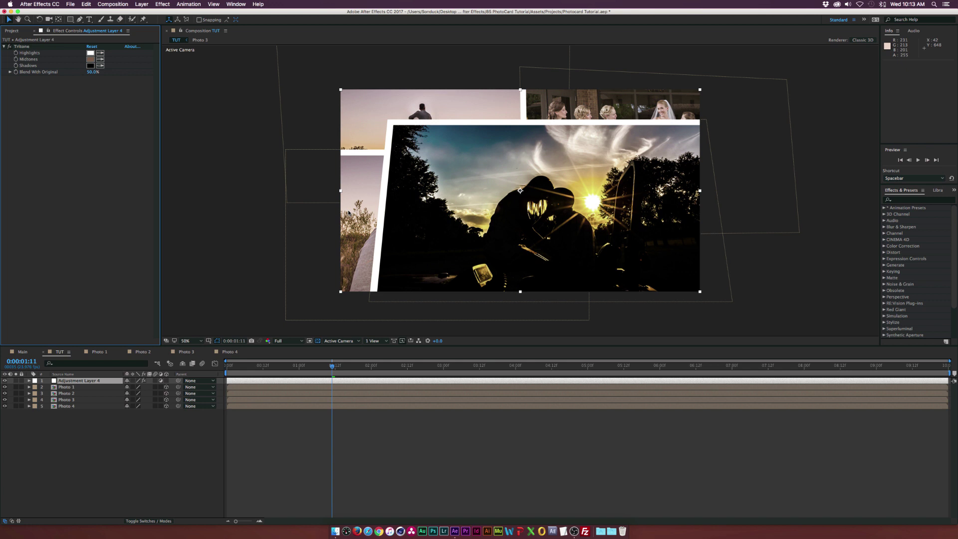
Add a Brightness & Contrast effect to the adjustment layer and set Contrast to 100.
{"action": "left_click", "coordinate": [23, 353]}
{"action": "left_click", "coordinate": [182, 3]}
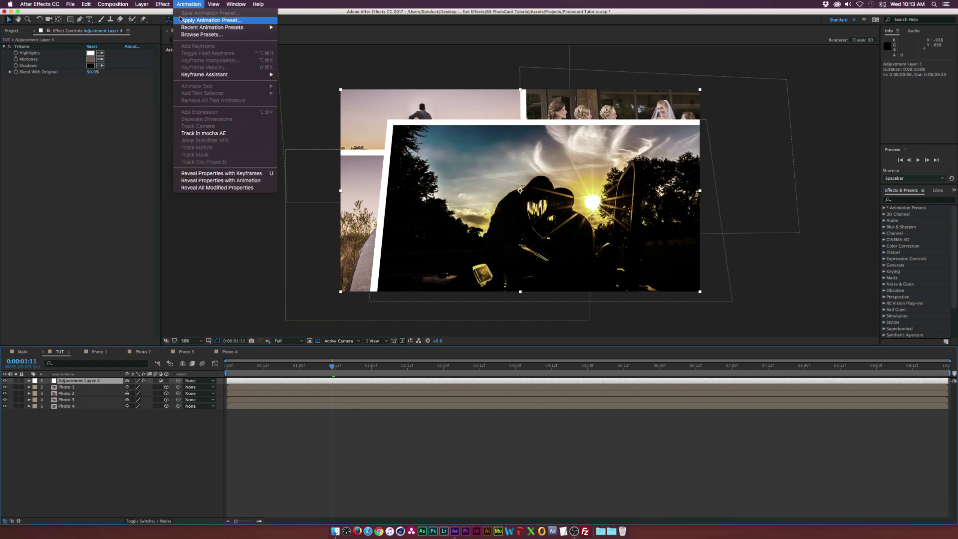
{"action": "mouse_move", "coordinate": [173, 75]}
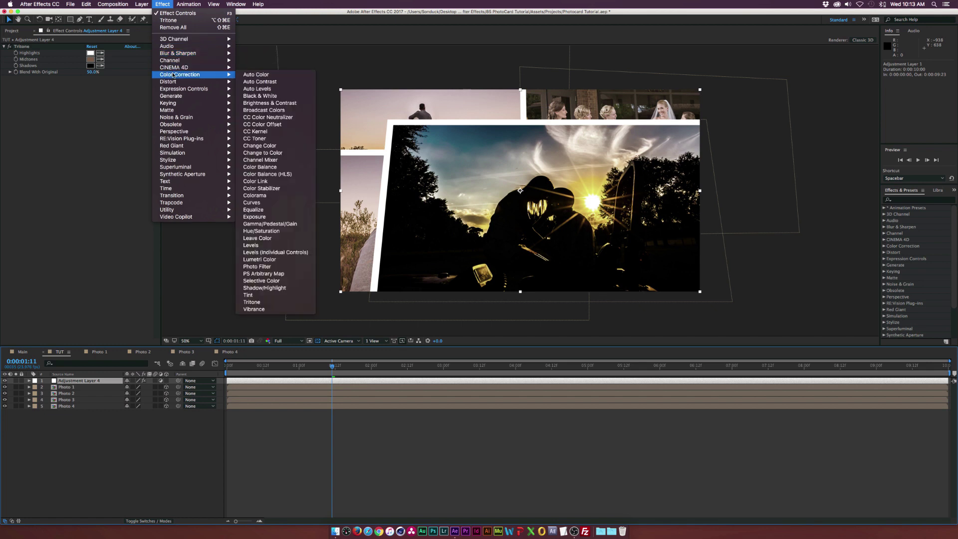
{"action": "left_click", "coordinate": [265, 103]}
{"action": "left_click_drag", "start_coordinate": [88, 91], "coordinate": [145, 92]}
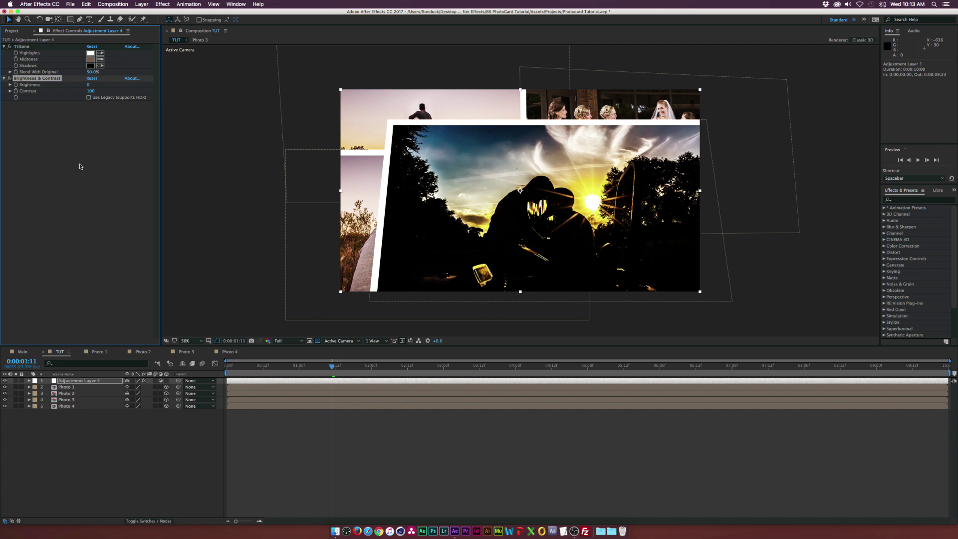
Apply Curves to the adjustment layer, lowering the white end and raising the black end of the RGB curve for a slightly faded look.
{"action": "left_click", "coordinate": [162, 4]}
{"action": "mouse_move", "coordinate": [210, 74]}
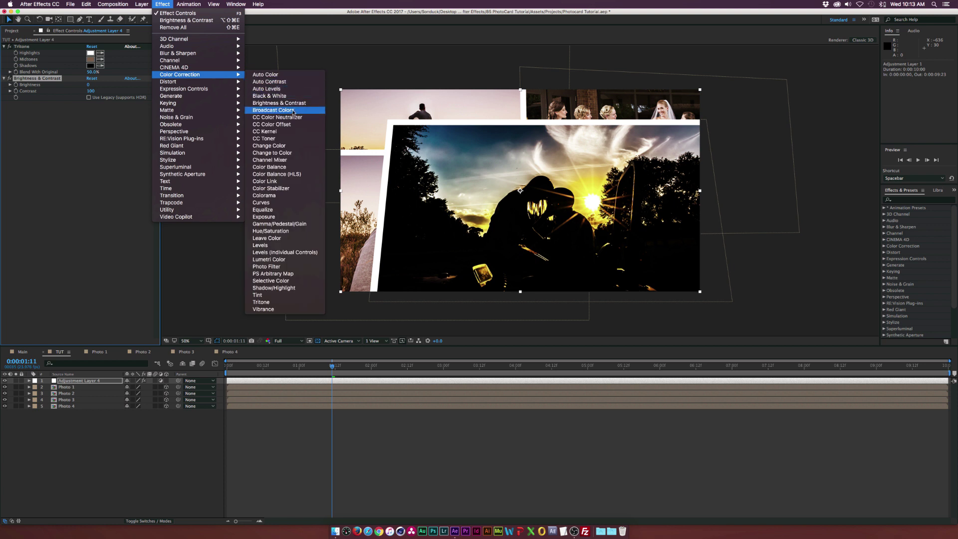
{"action": "left_click", "coordinate": [278, 202]}
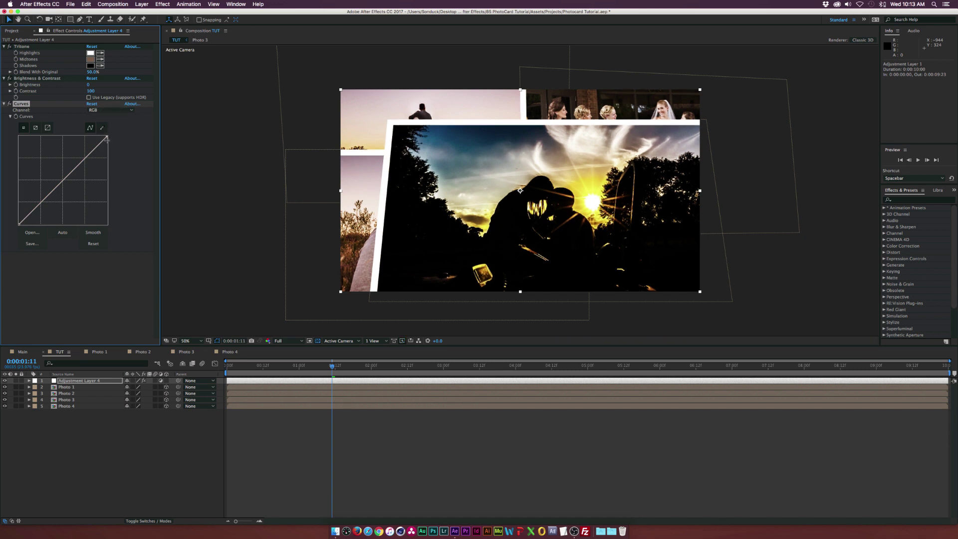
{"action": "left_click_drag", "start_coordinate": [106, 136], "coordinate": [109, 157]}
{"action": "left_click_drag", "start_coordinate": [19, 223], "coordinate": [19, 213]}
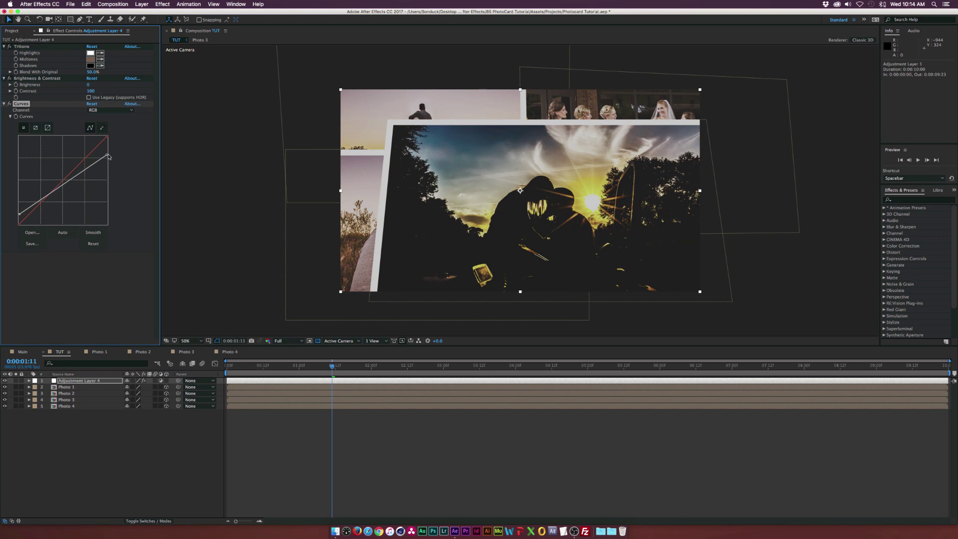
{"action": "left_click_drag", "start_coordinate": [105, 155], "coordinate": [107, 147]}
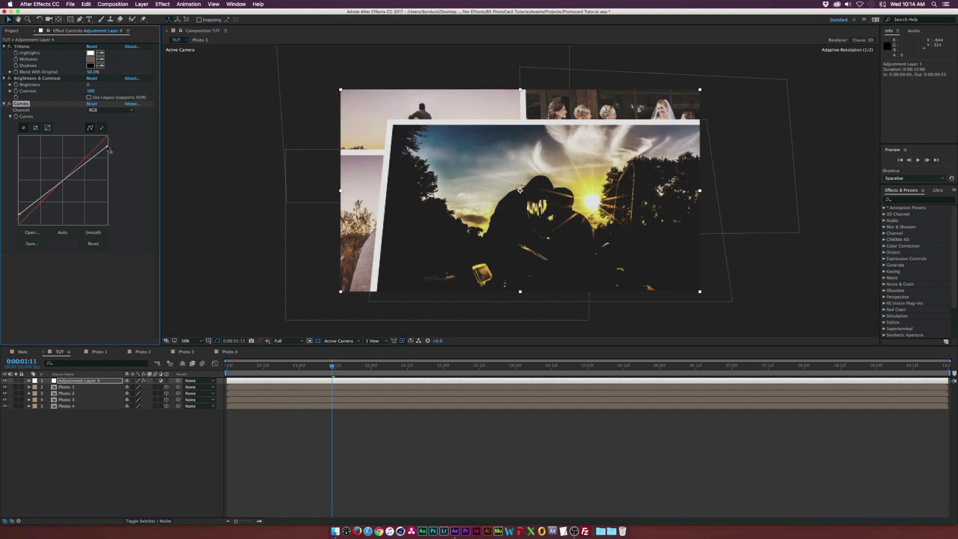
{"action": "left_click", "coordinate": [51, 83]}
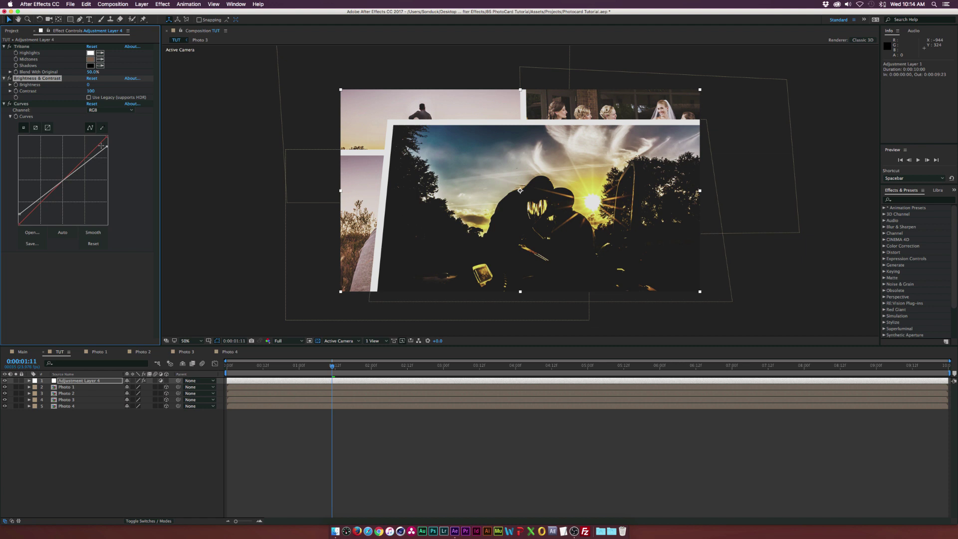
{"action": "left_click", "coordinate": [134, 171]}
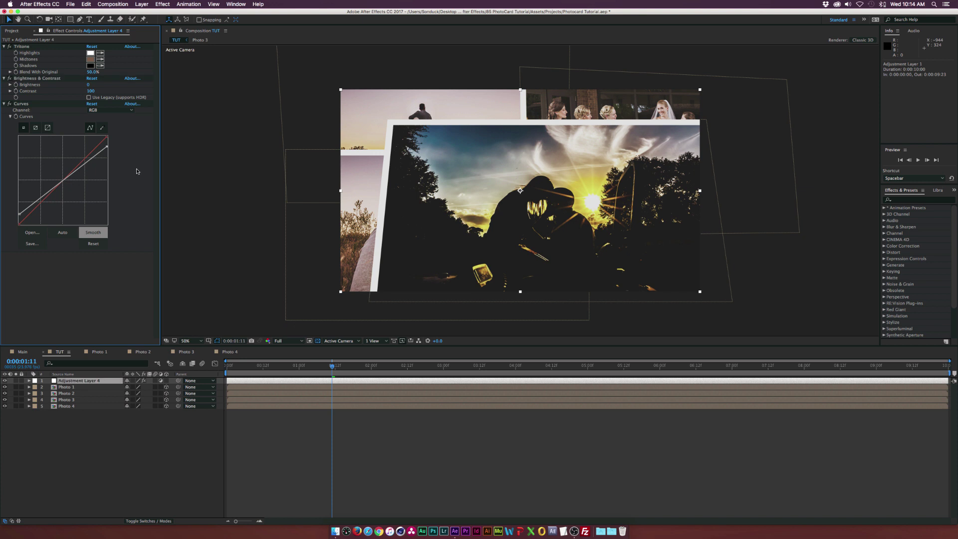
Apply Lumetri Color to the adjustment layer and nudge its Shadows, Midtones and Highlights color wheels for a slight teal tint.
{"action": "left_click", "coordinate": [163, 4]}
{"action": "mouse_move", "coordinate": [178, 75]}
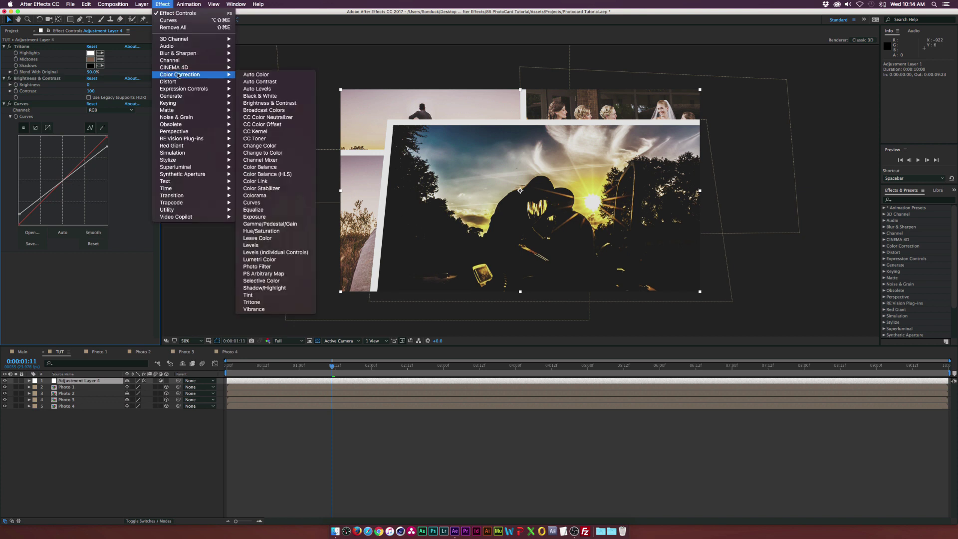
{"action": "left_click", "coordinate": [261, 260]}
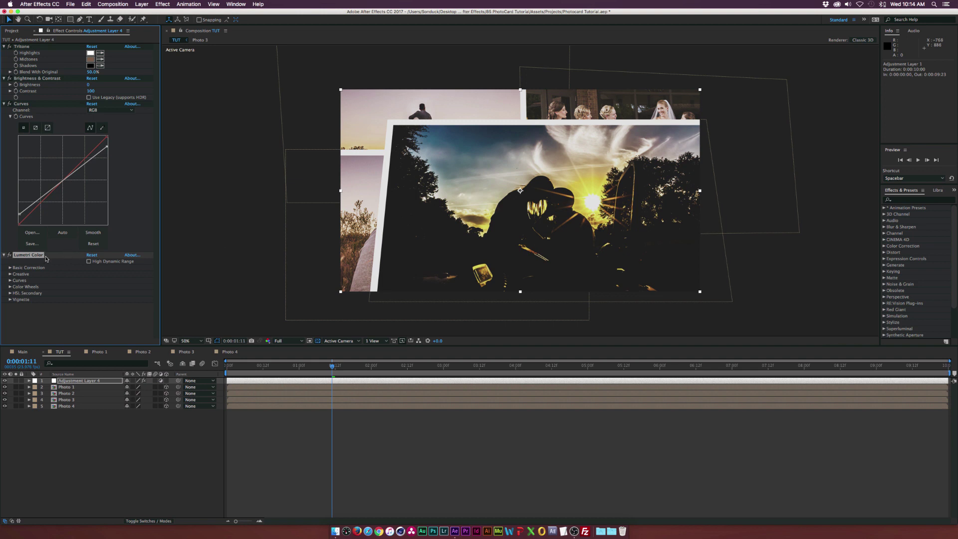
{"action": "left_click", "coordinate": [10, 287]}
{"action": "left_click_drag", "start_coordinate": [49, 323], "coordinate": [48, 317]}
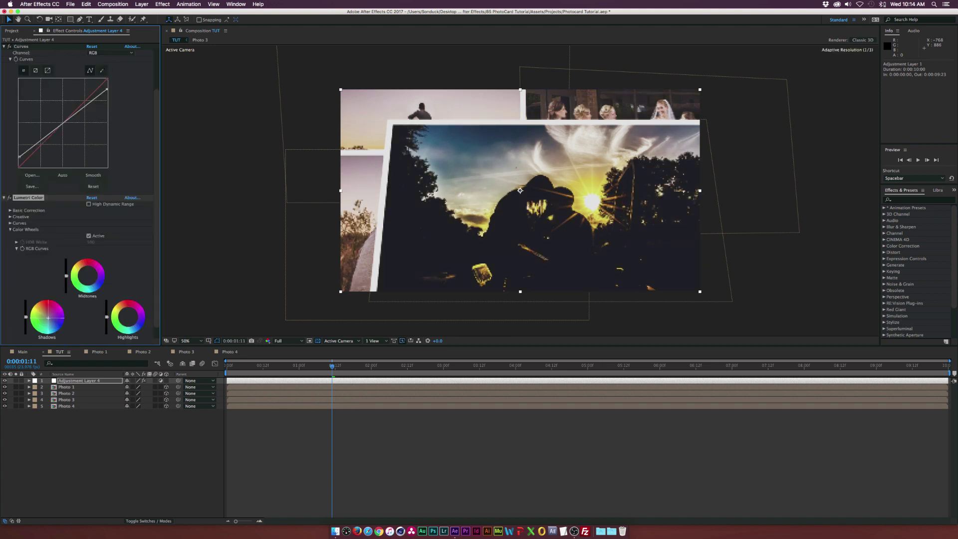
{"action": "left_click_drag", "start_coordinate": [88, 276], "coordinate": [86, 278]}
{"action": "left_click_drag", "start_coordinate": [128, 320], "coordinate": [128, 316]}
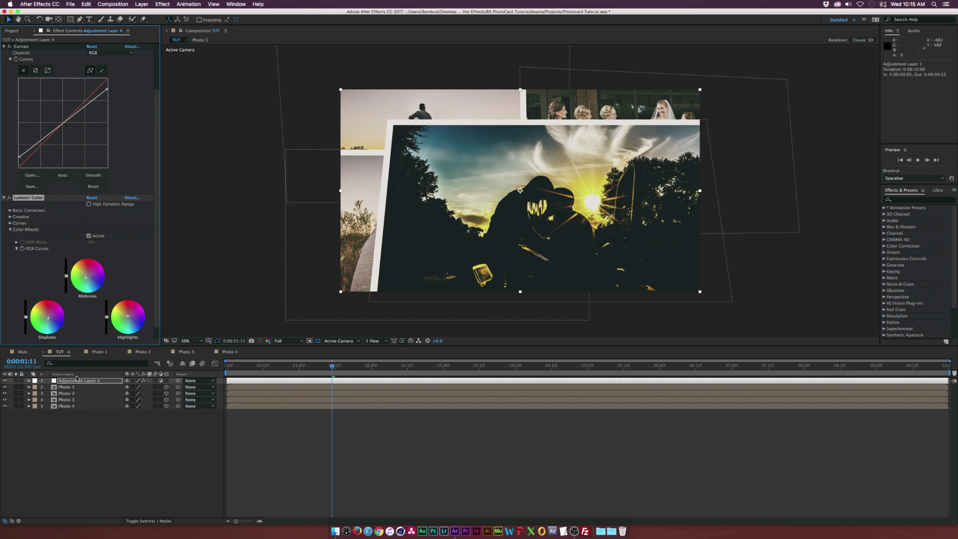
Rename the color-graded adjustment layer to Color and deselect it.
{"action": "key", "text": "Return"}
{"action": "type", "text": "Color"}
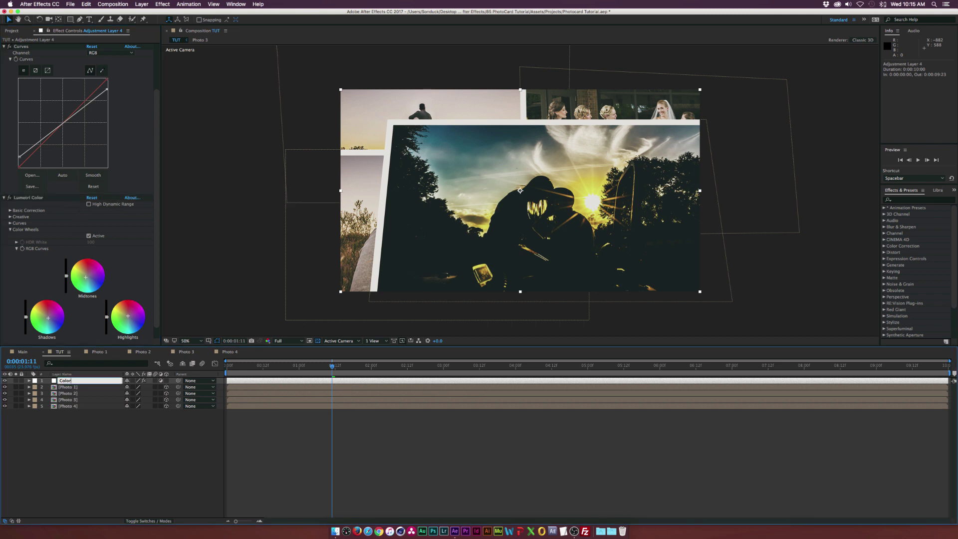
{"action": "key", "text": "Return"}
{"action": "left_click", "coordinate": [76, 438]}
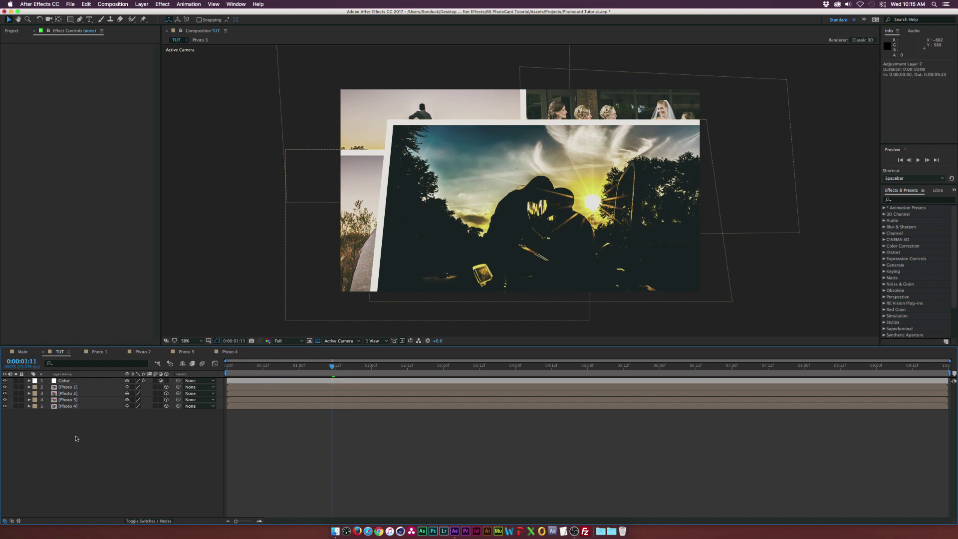
Create a second adjustment layer named Background BLur and apply Gaussian Blur to it.
{"action": "key", "text": "super+alt+y"}
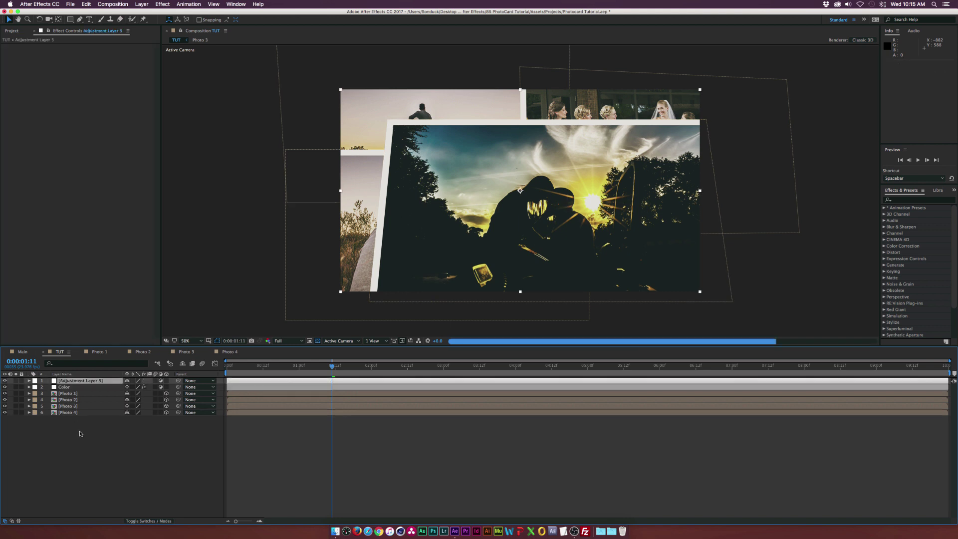
{"action": "key", "text": "Return"}
{"action": "type", "text": "Background BLur"}
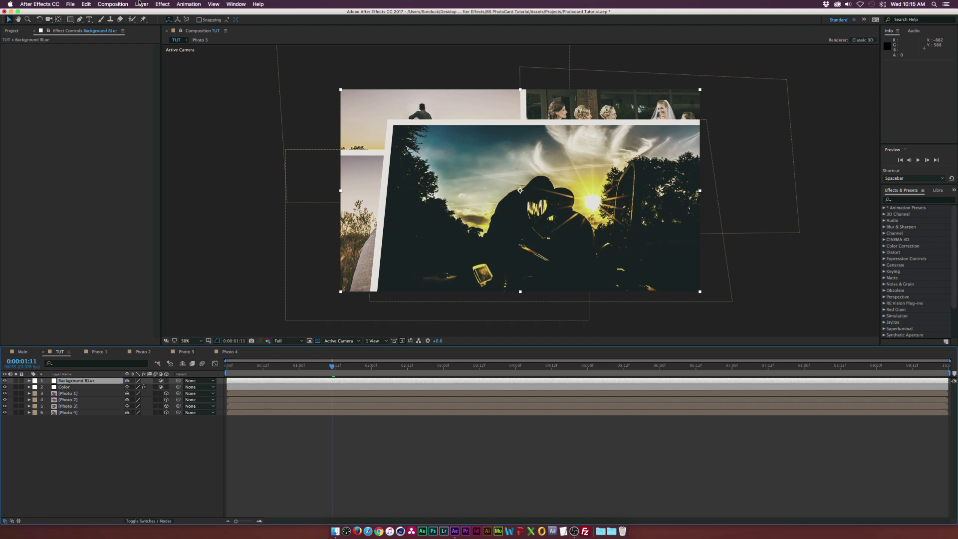
{"action": "left_click", "coordinate": [162, 4]}
{"action": "mouse_move", "coordinate": [200, 53]}
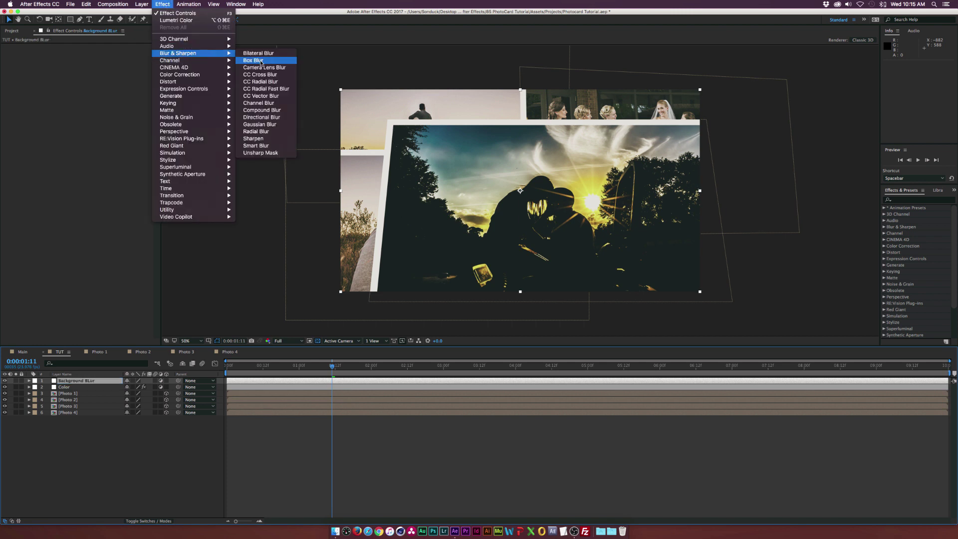
{"action": "left_click", "coordinate": [266, 125]}
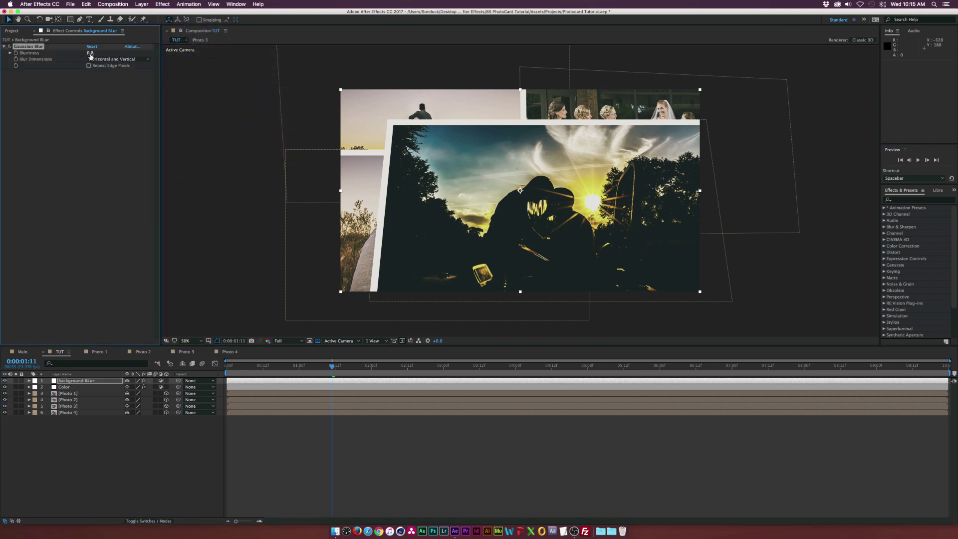
Move the Background BLur layer between Photo 1 and Photo 2 and set its Blurriness to 10.2.
{"action": "left_click", "coordinate": [69, 382]}
{"action": "left_click_drag", "start_coordinate": [93, 383], "coordinate": [85, 397]}
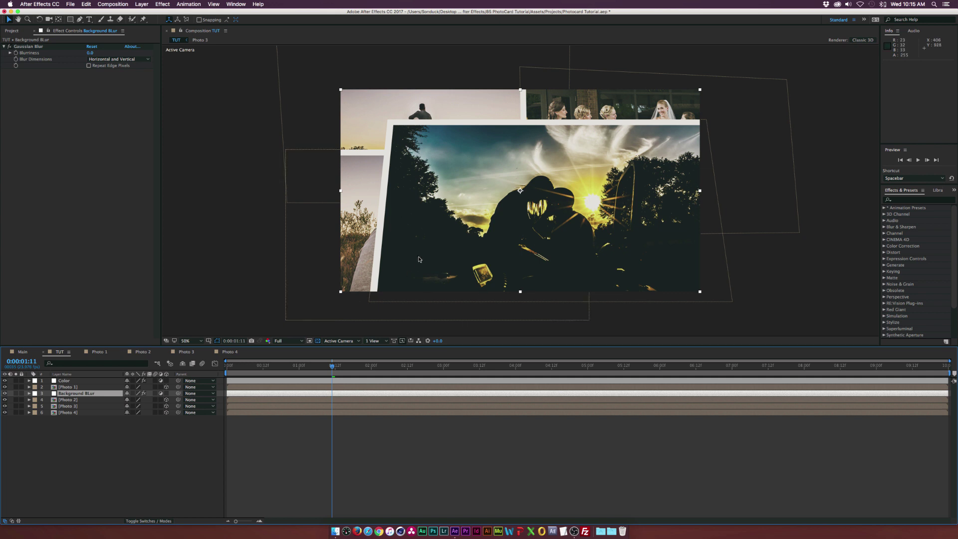
{"action": "left_click_drag", "start_coordinate": [89, 53], "coordinate": [131, 59]}
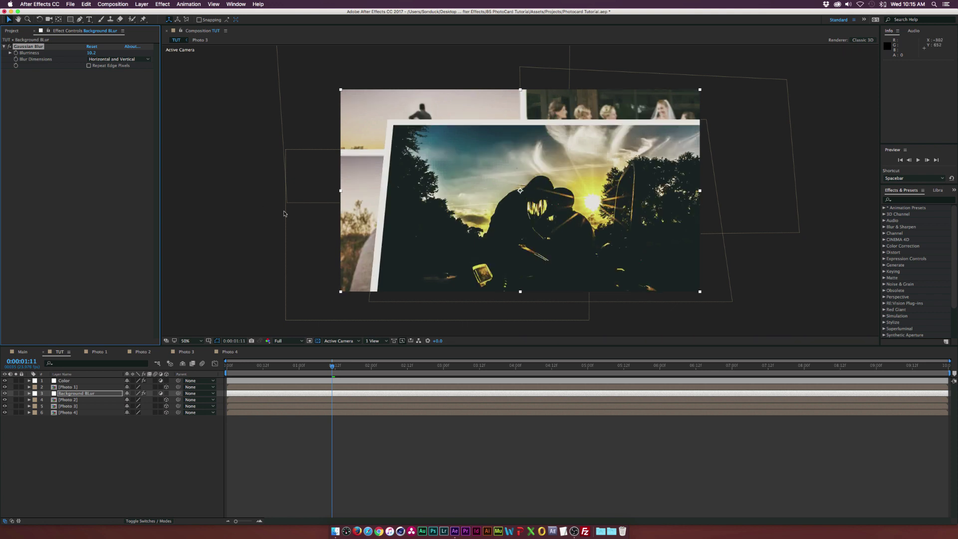
Animate the Gaussian Blur with a Blurriness keyframe at the first frame and 19.4 at 6 seconds, and scrub through the result.
{"action": "left_click_drag", "start_coordinate": [237, 370], "coordinate": [222, 369]}
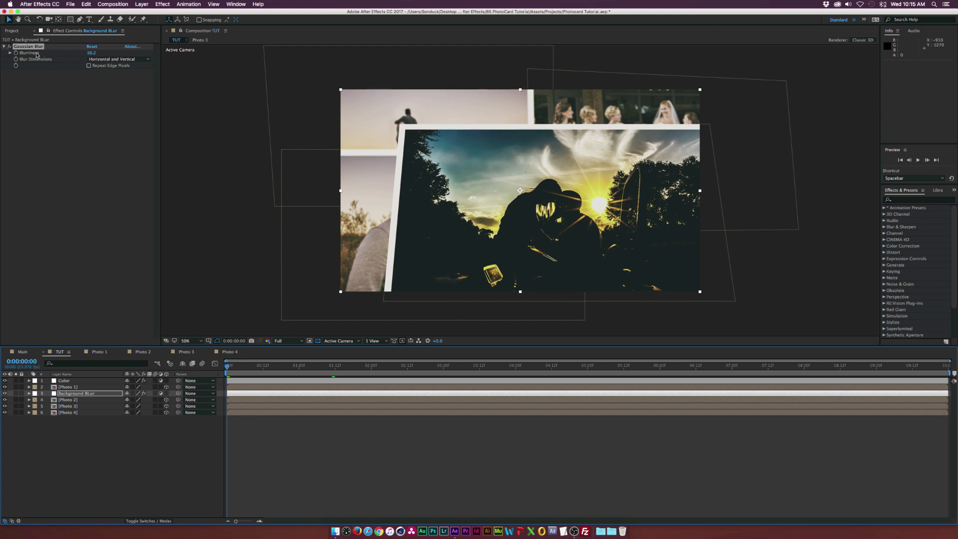
{"action": "left_click", "coordinate": [16, 54]}
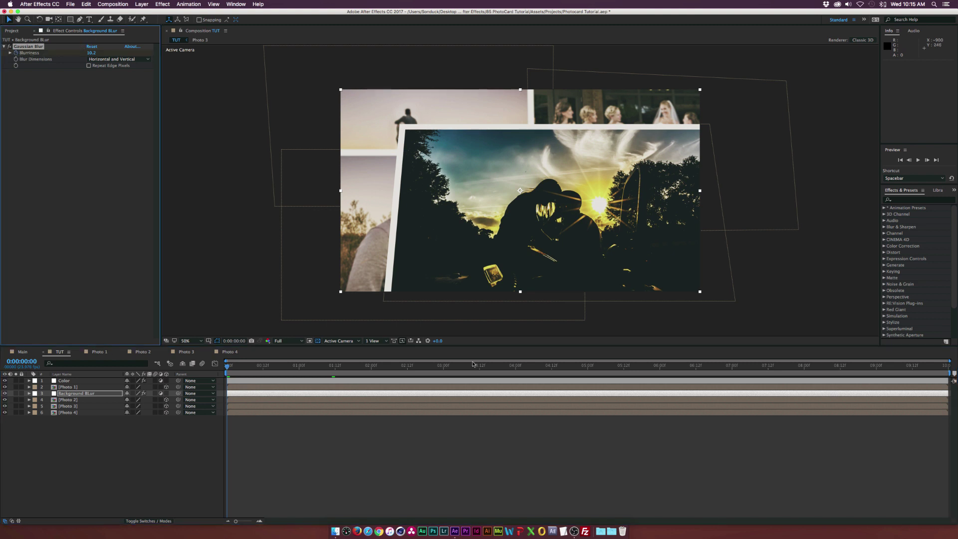
{"action": "left_click", "coordinate": [660, 366]}
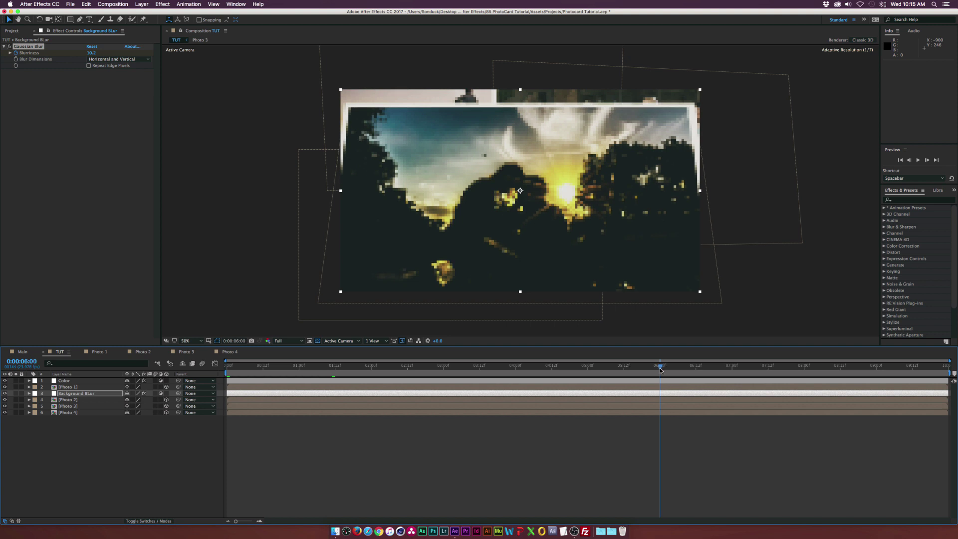
{"action": "left_click_drag", "start_coordinate": [91, 53], "coordinate": [124, 54]}
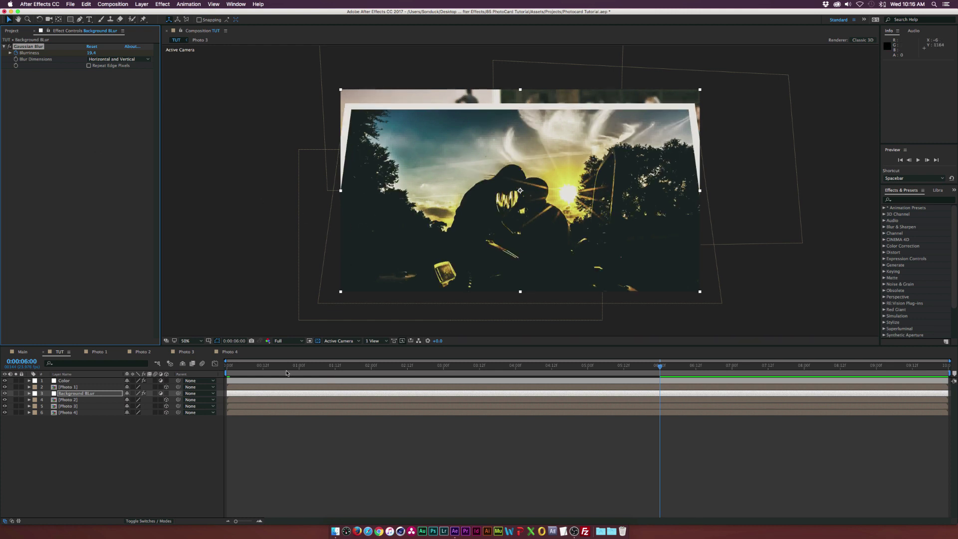
{"action": "left_click_drag", "start_coordinate": [232, 367], "coordinate": [627, 375]}
Add a two-node camera with the 50mm preset to the composition.
{"action": "left_click", "coordinate": [99, 464]}
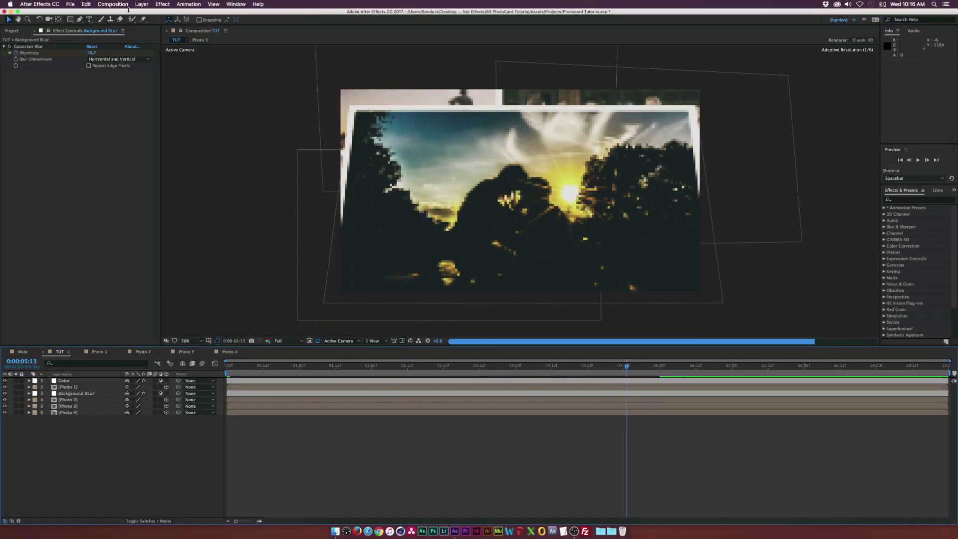
{"action": "left_click", "coordinate": [142, 4]}
{"action": "mouse_move", "coordinate": [150, 13]}
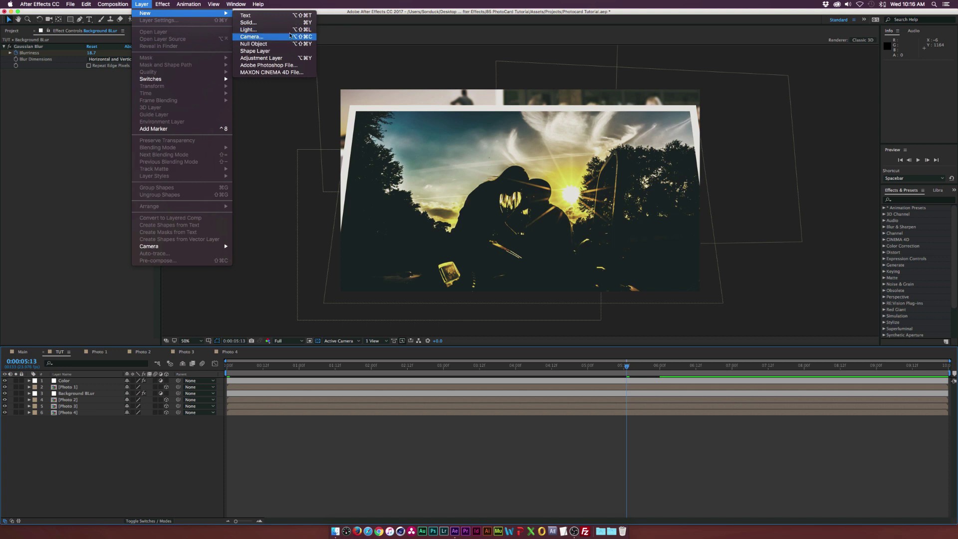
{"action": "left_click", "coordinate": [262, 38]}
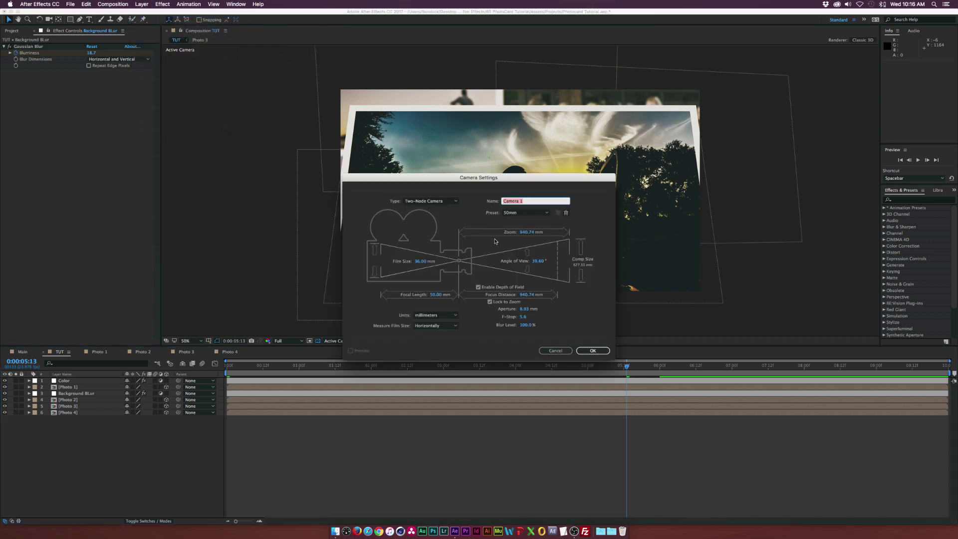
{"action": "left_click", "coordinate": [592, 350]}
At 6 seconds, push Photo 1's position keyframe back to a depth of 249, move the card right and down, and scrub to review.
{"action": "key", "text": "Home"}
{"action": "left_click", "coordinate": [64, 393]}
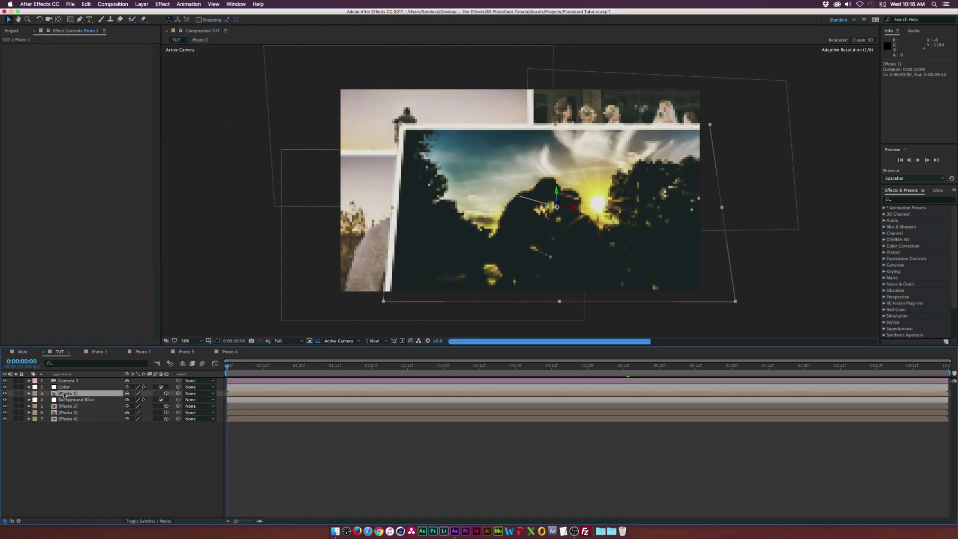
{"action": "key", "text": "p"}
{"action": "left_click", "coordinate": [660, 369]}
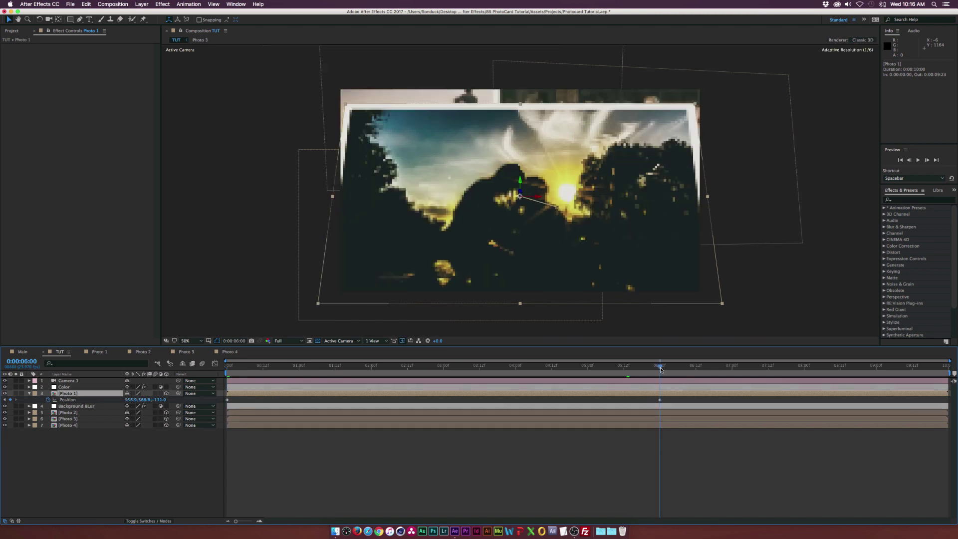
{"action": "left_click_drag", "start_coordinate": [163, 399], "coordinate": [182, 399]}
{"action": "left_click_drag", "start_coordinate": [434, 230], "coordinate": [480, 251]}
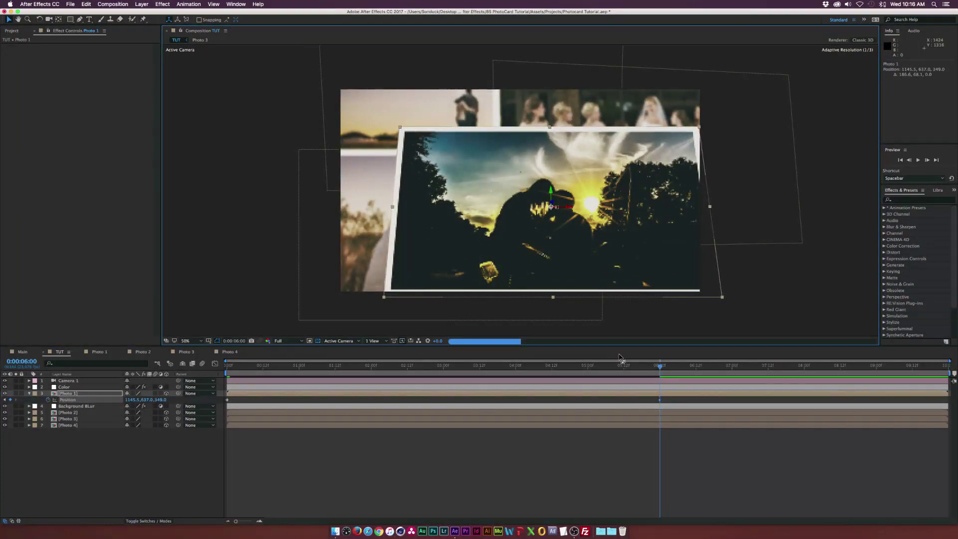
{"action": "left_click_drag", "start_coordinate": [418, 365], "coordinate": [662, 366]}
Reveal Camera 1's transform properties and set Point of Interest and Position keyframes at the first frame.
{"action": "left_click", "coordinate": [29, 381]}
{"action": "left_click", "coordinate": [30, 382]}
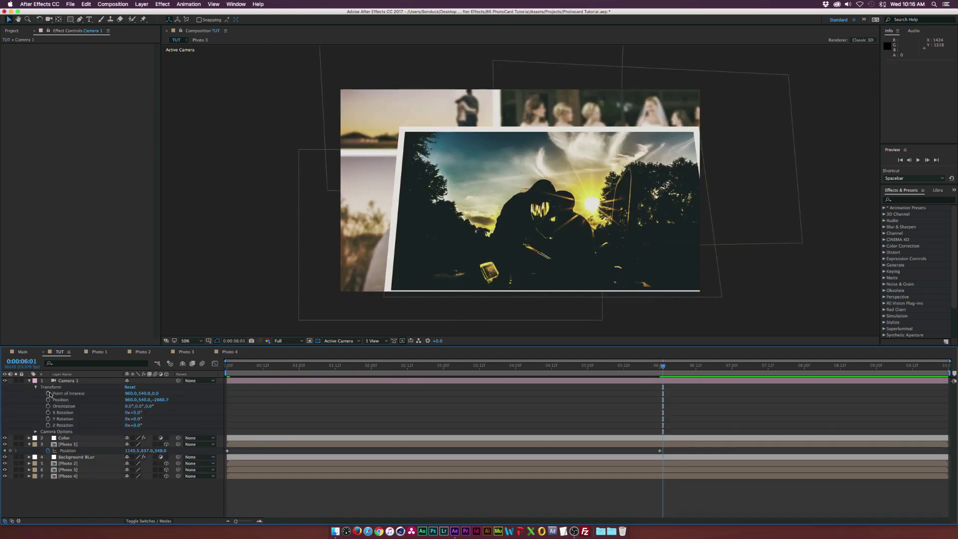
{"action": "left_click", "coordinate": [229, 367]}
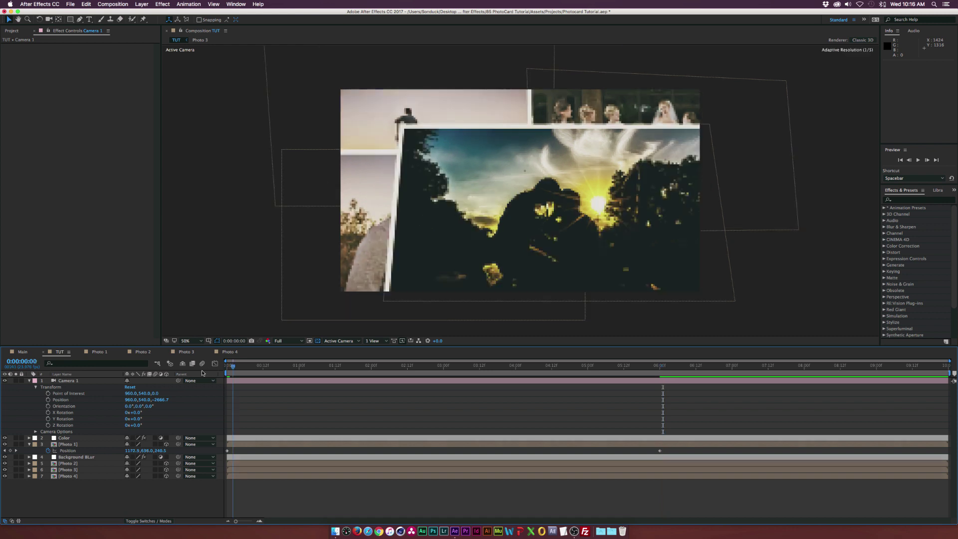
{"action": "left_click", "coordinate": [48, 393]}
{"action": "left_click", "coordinate": [48, 400]}
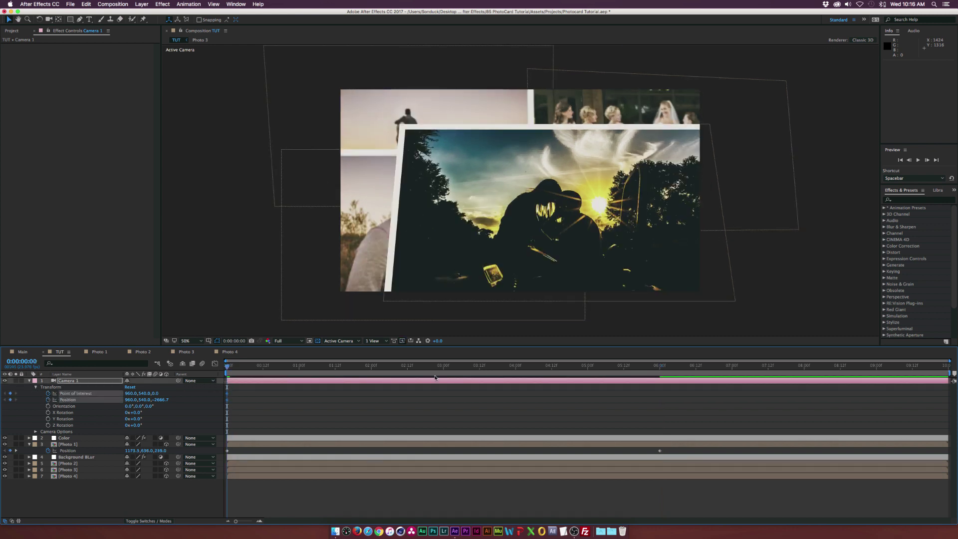
At 6 seconds, dolly the camera in to a depth of -2170.7 and track it to X 1095.8, Y 624.7.
{"action": "left_click", "coordinate": [657, 366]}
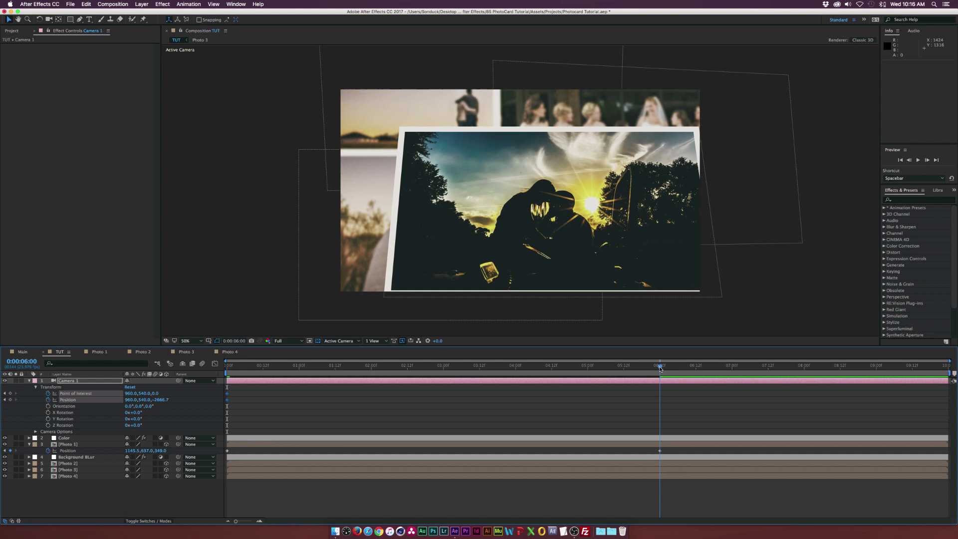
{"action": "left_click_drag", "start_coordinate": [48, 19], "coordinate": [72, 44]}
{"action": "left_click_drag", "start_coordinate": [528, 257], "coordinate": [540, 202]}
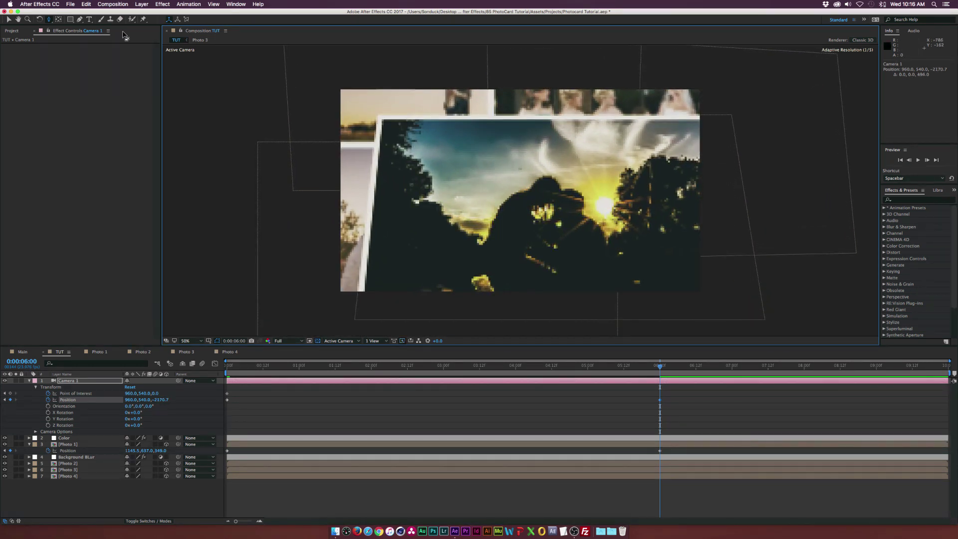
{"action": "left_click_drag", "start_coordinate": [48, 20], "coordinate": [75, 35]}
{"action": "left_click_drag", "start_coordinate": [533, 222], "coordinate": [340, 140]}
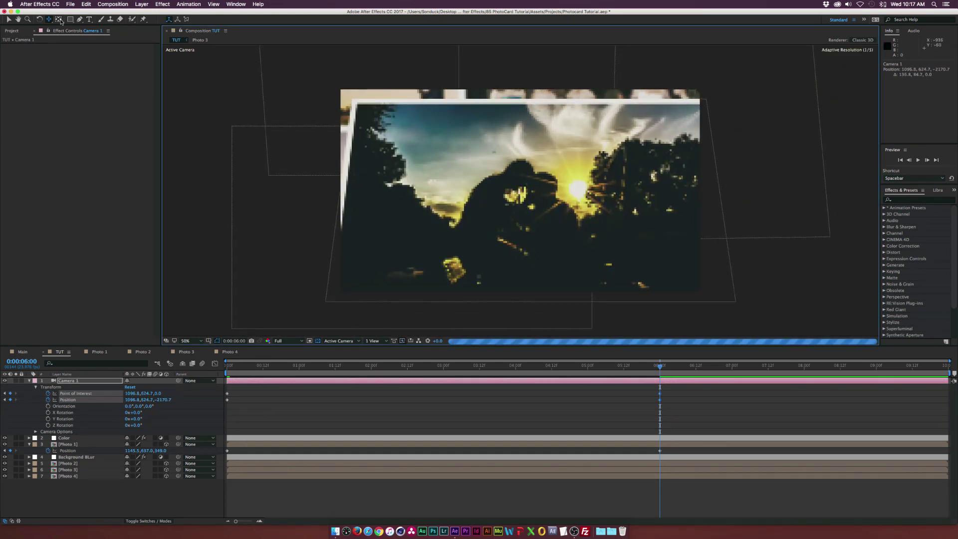
Orbit the camera at 6 seconds for an angled view of Photo 1 and scrub through the camera move.
{"action": "left_click_drag", "start_coordinate": [48, 20], "coordinate": [76, 29]}
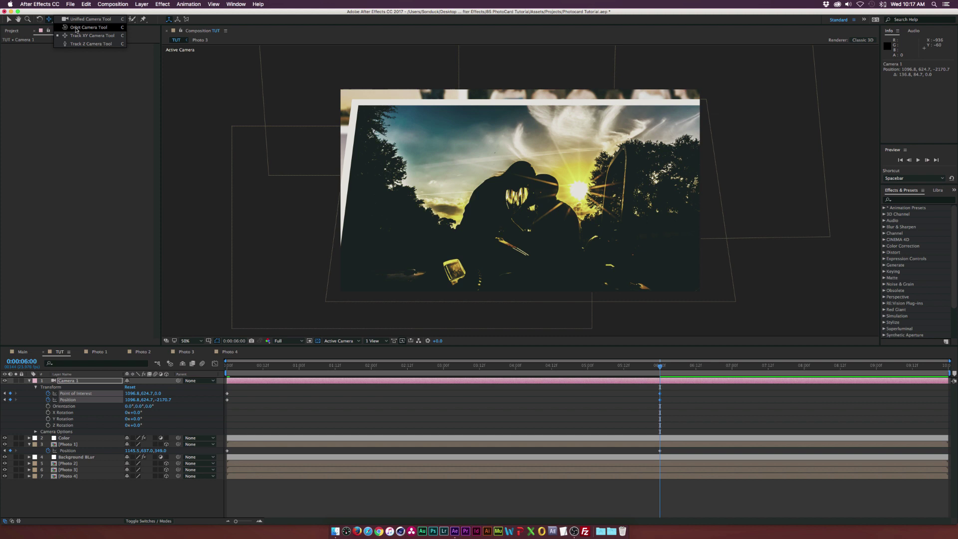
{"action": "mouse_move", "coordinate": [516, 190]}
{"action": "left_mouse_down"}
{"action": "mouse_move", "coordinate": [519, 197]}
{"action": "mouse_move", "coordinate": [531, 185]}
{"action": "mouse_move", "coordinate": [520, 200]}
{"action": "left_mouse_up"}
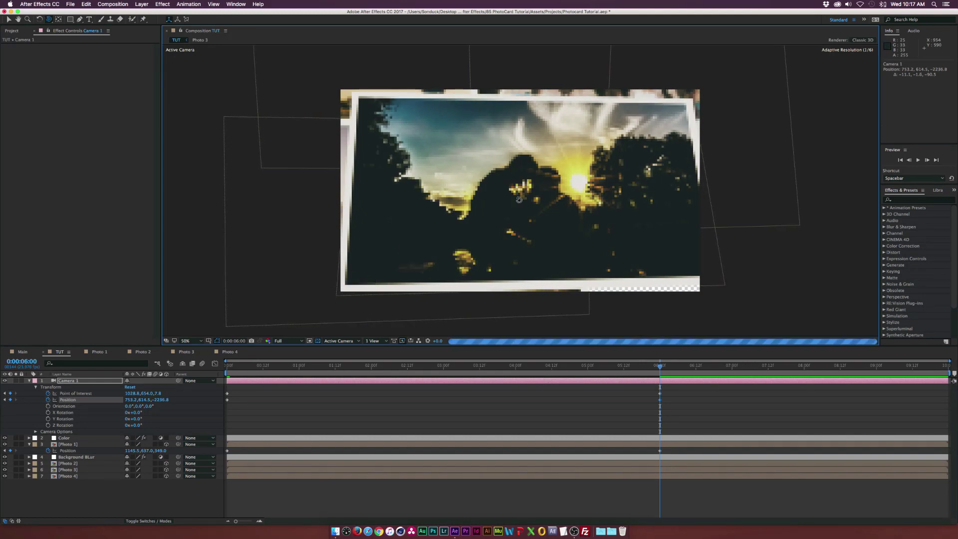
{"action": "left_click_drag", "start_coordinate": [328, 366], "coordinate": [659, 365]}
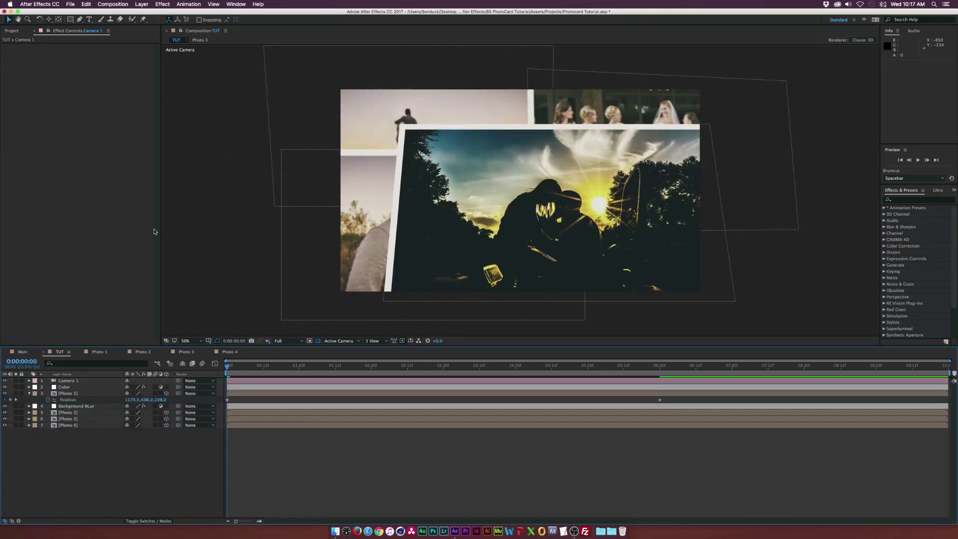
Create a new adjustment layer on top of the stack and name it Radial Blur.
{"action": "key", "text": "super+alt+y"}
{"action": "key", "text": "Return"}
{"action": "type", "text": "Radial Blur"}
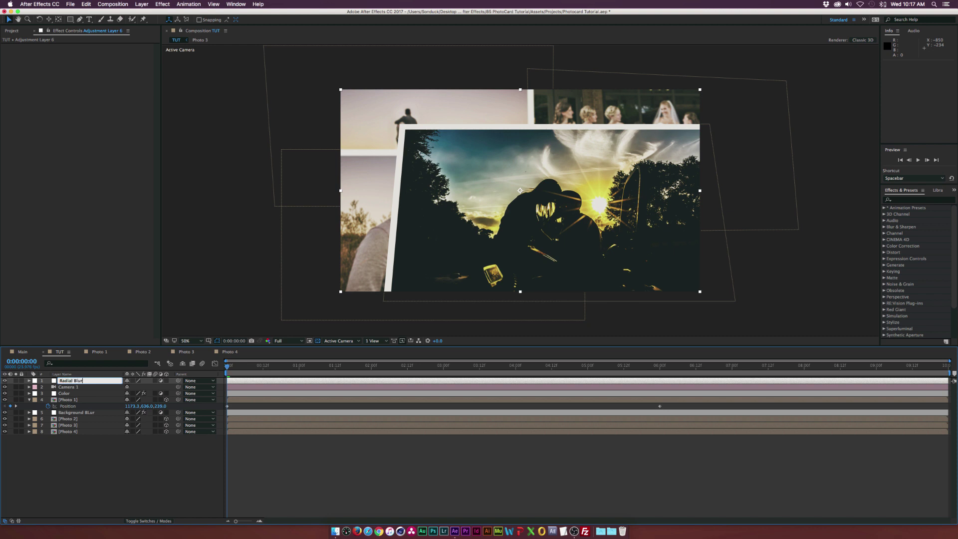
{"action": "key", "text": "Return"}
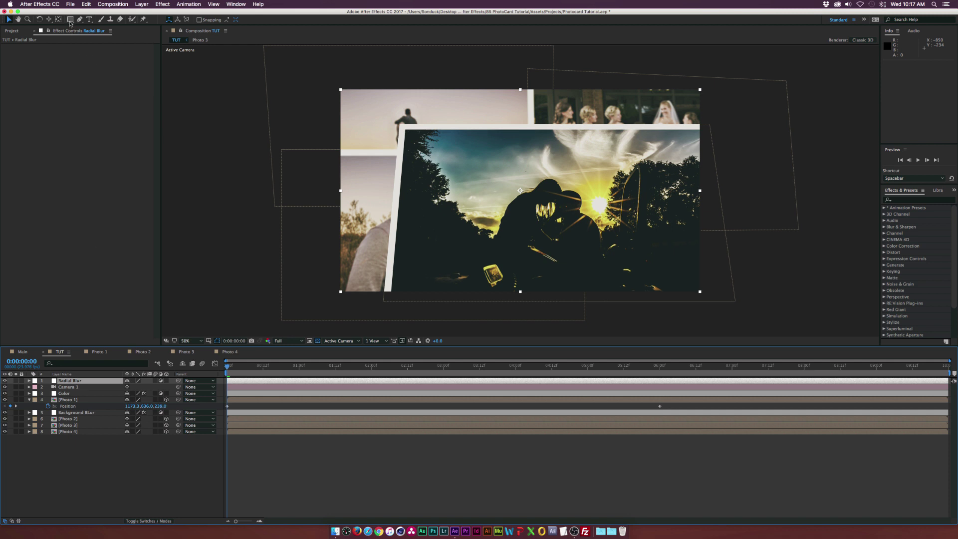
Add a full-frame elliptical mask to the Radial Blur layer and set its mode to Subtract.
{"action": "left_click", "coordinate": [71, 20]}
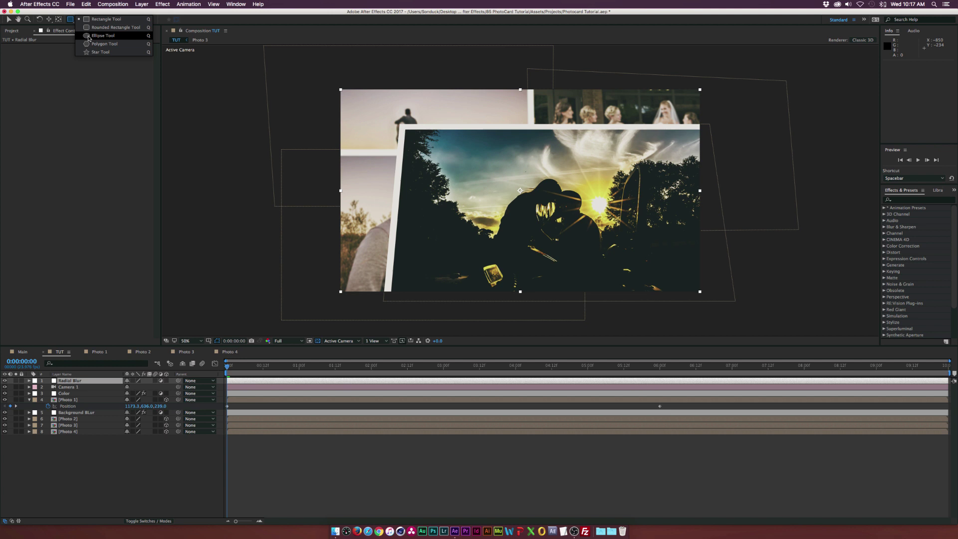
{"action": "left_click", "coordinate": [110, 37]}
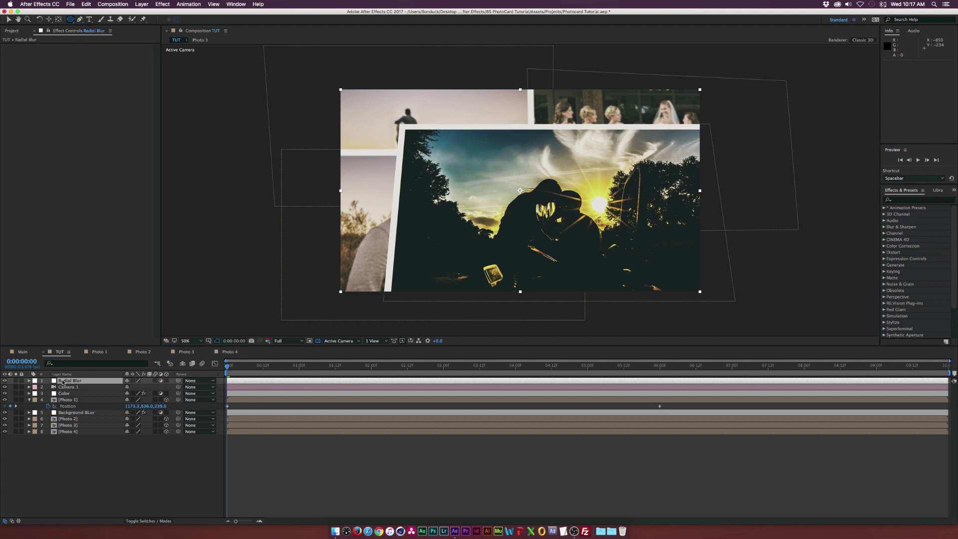
{"action": "double_click", "coordinate": [72, 20]}
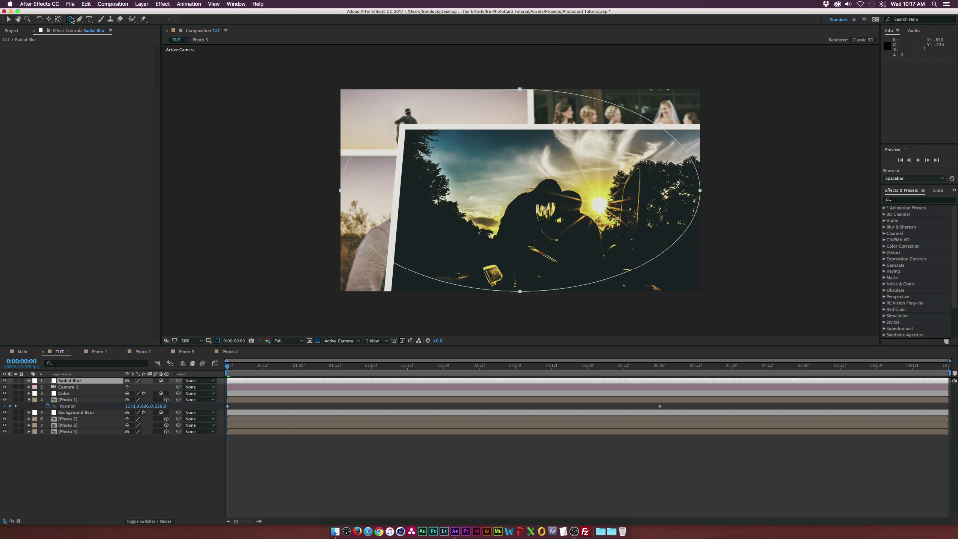
{"action": "key", "text": "v"}
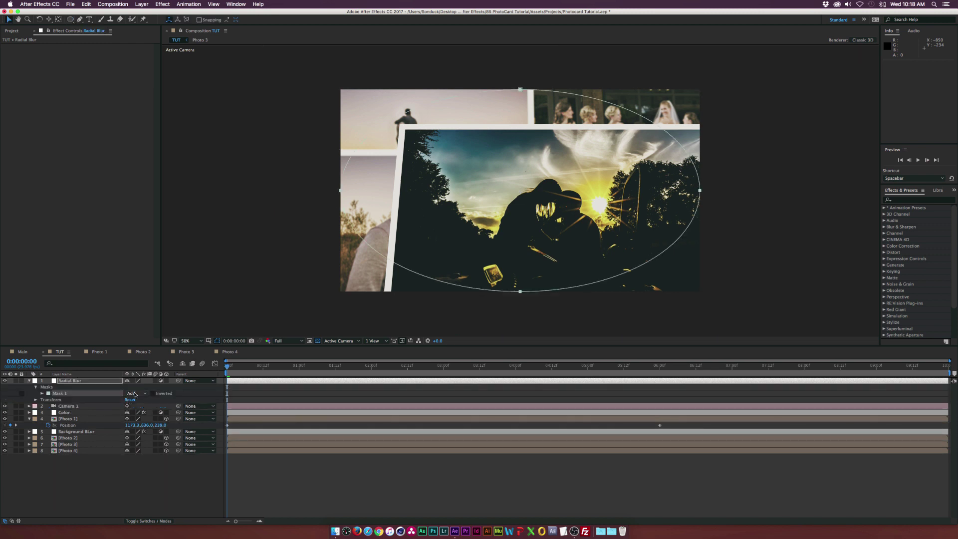
{"action": "left_click", "coordinate": [133, 393]}
{"action": "left_click", "coordinate": [138, 417]}
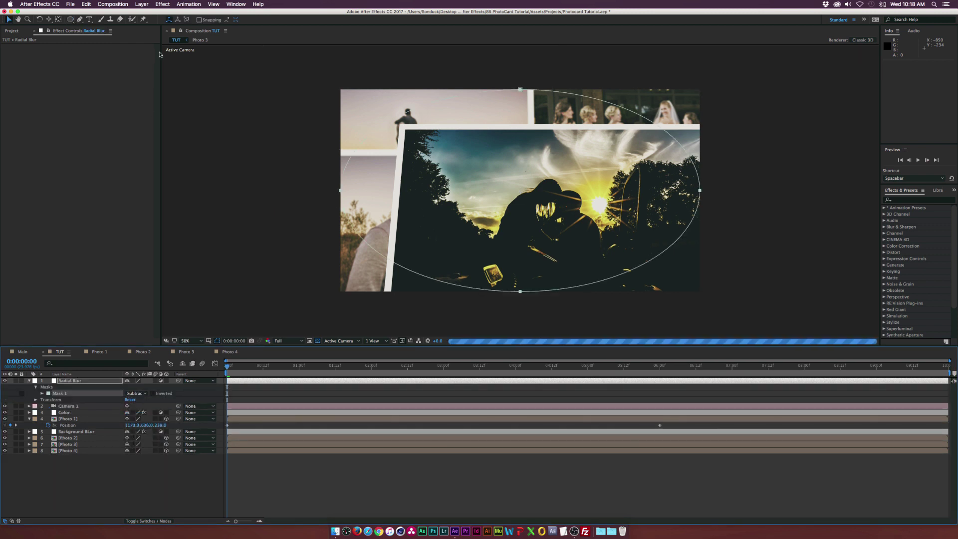
Apply Gaussian Blur to the Radial Blur layer with a Blurriness of about 23.
{"action": "left_click", "coordinate": [167, 3]}
{"action": "mouse_move", "coordinate": [195, 54]}
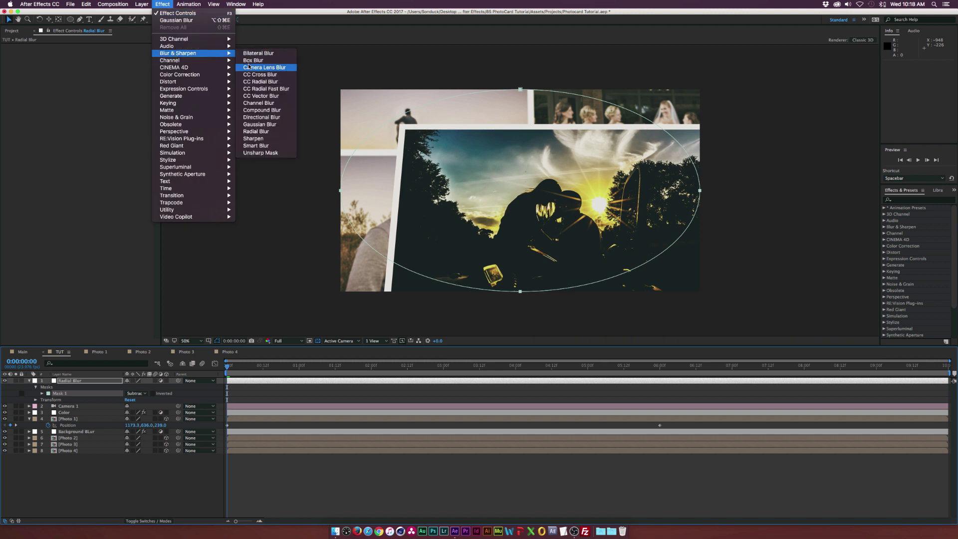
{"action": "left_click", "coordinate": [253, 125]}
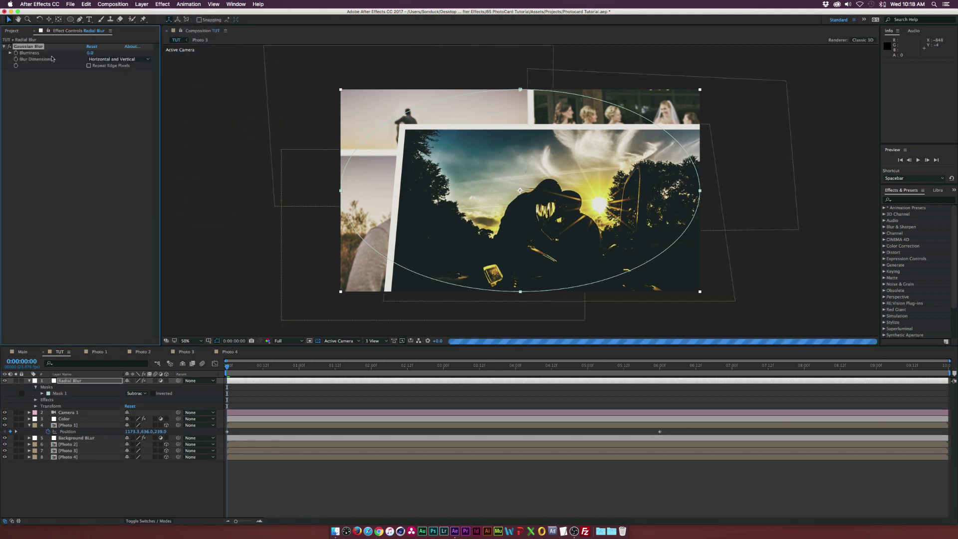
{"action": "left_click_drag", "start_coordinate": [90, 53], "coordinate": [160, 59]}
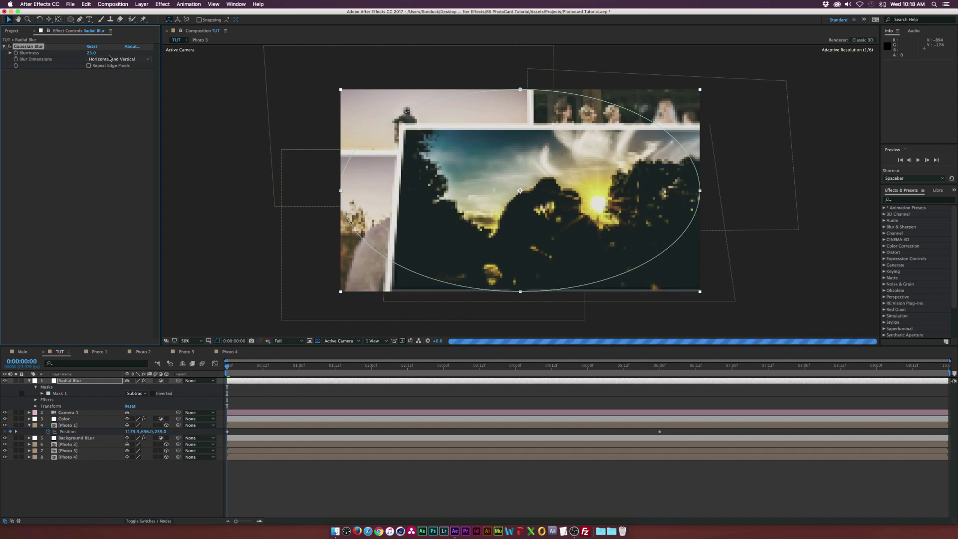
Feather the Radial Blur mask by about 38 pixels and enable Repeat Edge Pixels on its Gaussian Blur.
{"action": "key", "text": "f"}
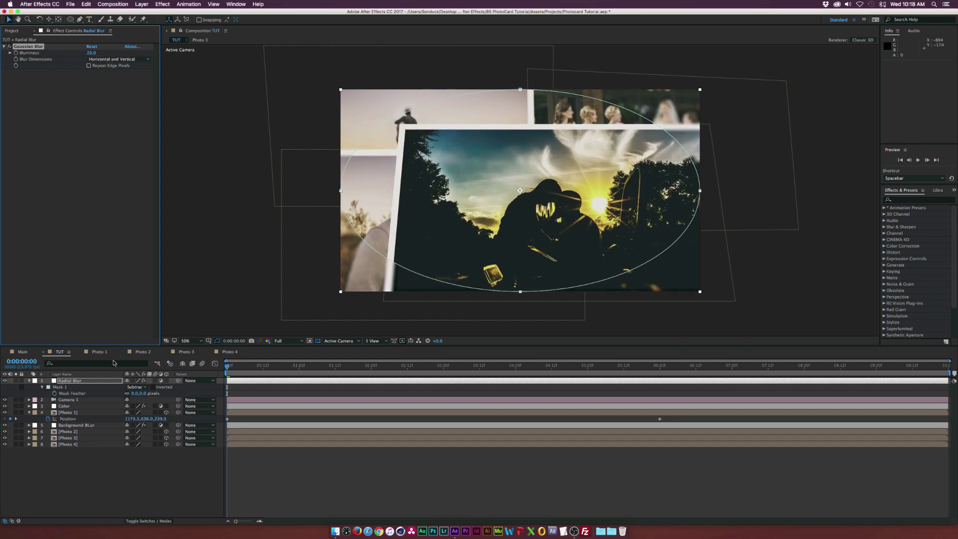
{"action": "mouse_move", "coordinate": [136, 393]}
{"action": "left_mouse_down"}
{"action": "mouse_move", "coordinate": [160, 394]}
{"action": "mouse_move", "coordinate": [151, 393]}
{"action": "left_mouse_up"}
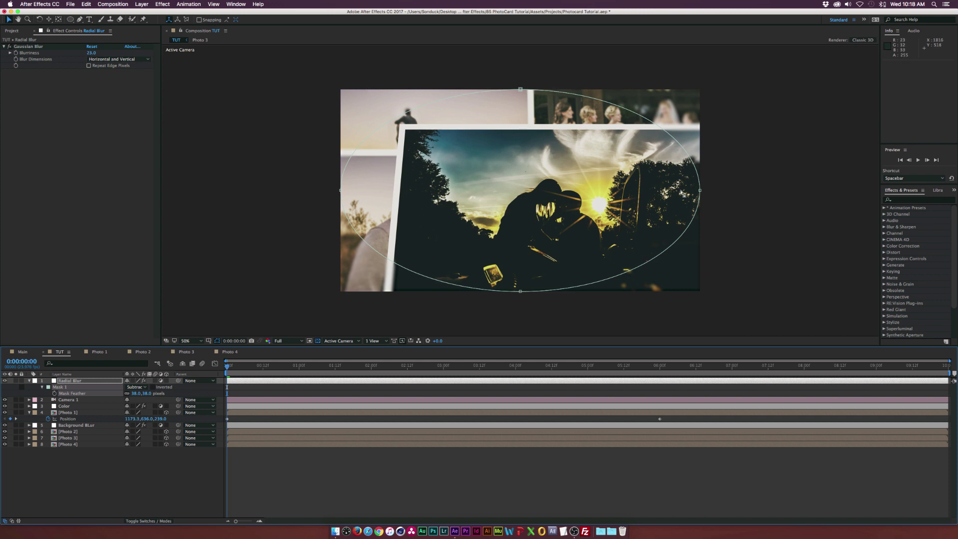
{"action": "left_click", "coordinate": [89, 66]}
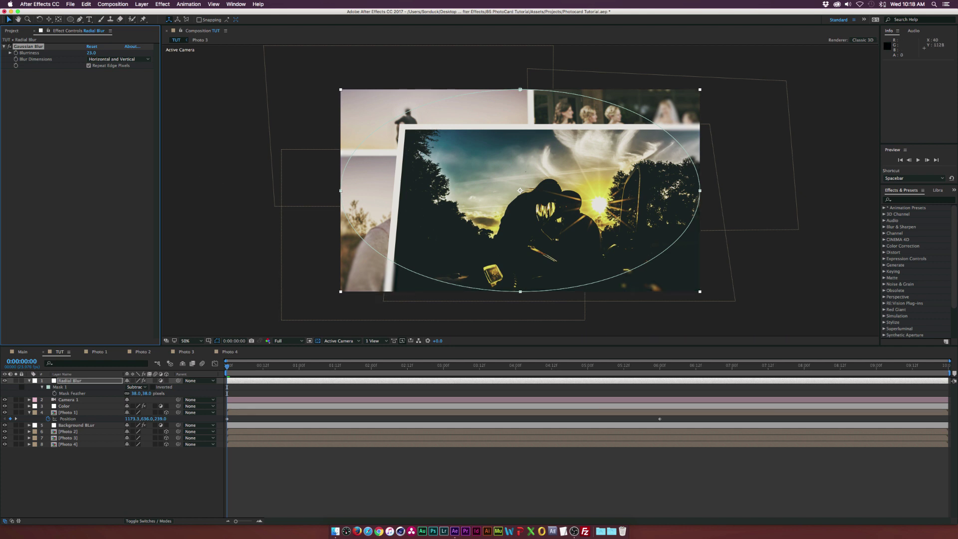
{"action": "left_click", "coordinate": [158, 444]}
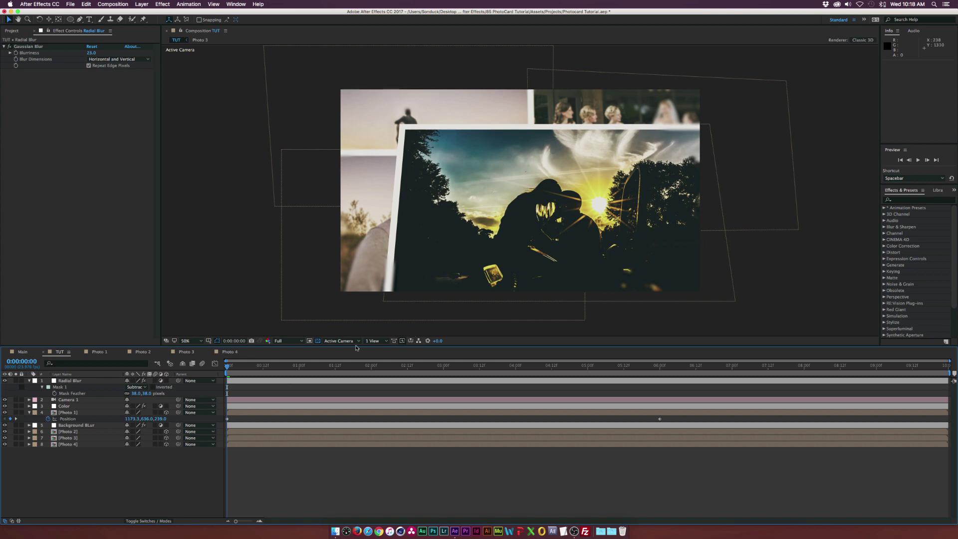
{"action": "mouse_move", "coordinate": [262, 370]}
{"action": "left_mouse_down"}
{"action": "mouse_move", "coordinate": [589, 375]}
{"action": "mouse_move", "coordinate": [272, 374]}
{"action": "left_mouse_up"}
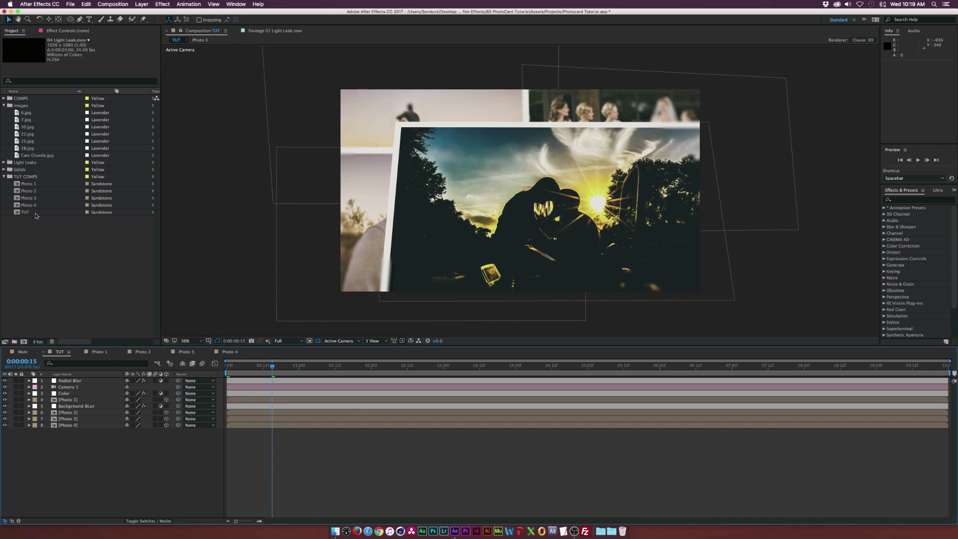
Add 06 Light Leak.mov from the Light Leaks folder as the top layer and scrub to 0:00:02:10.
{"action": "left_click", "coordinate": [4, 163]}
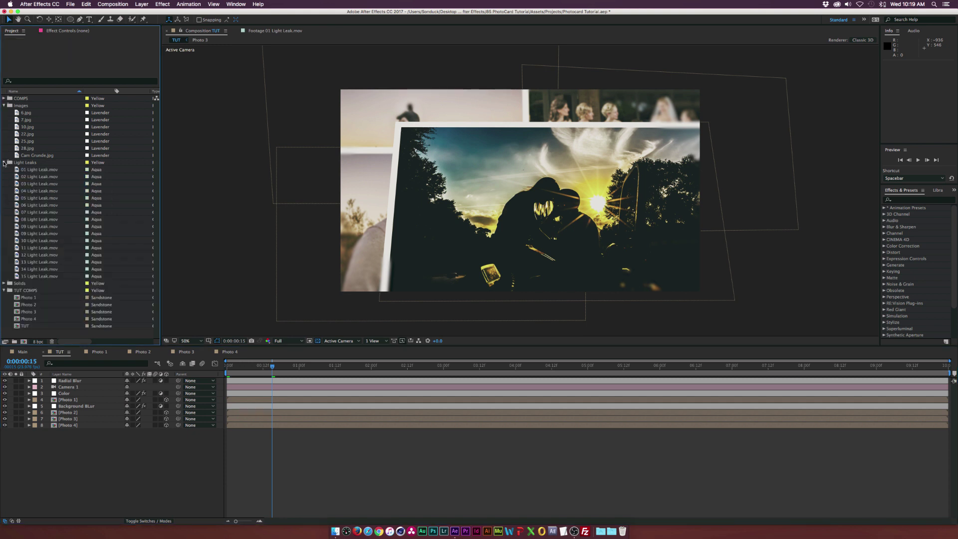
{"action": "left_click", "coordinate": [28, 207]}
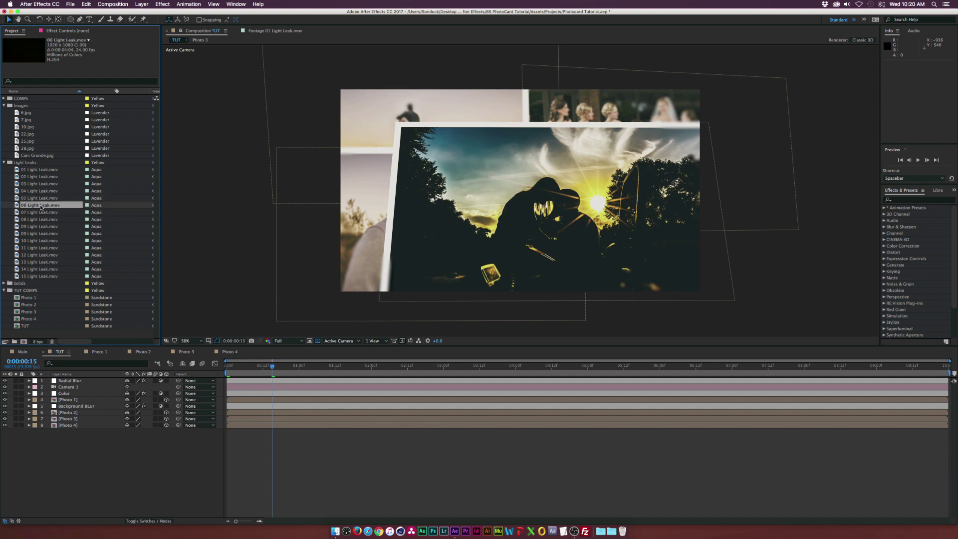
{"action": "left_click_drag", "start_coordinate": [47, 205], "coordinate": [79, 385]}
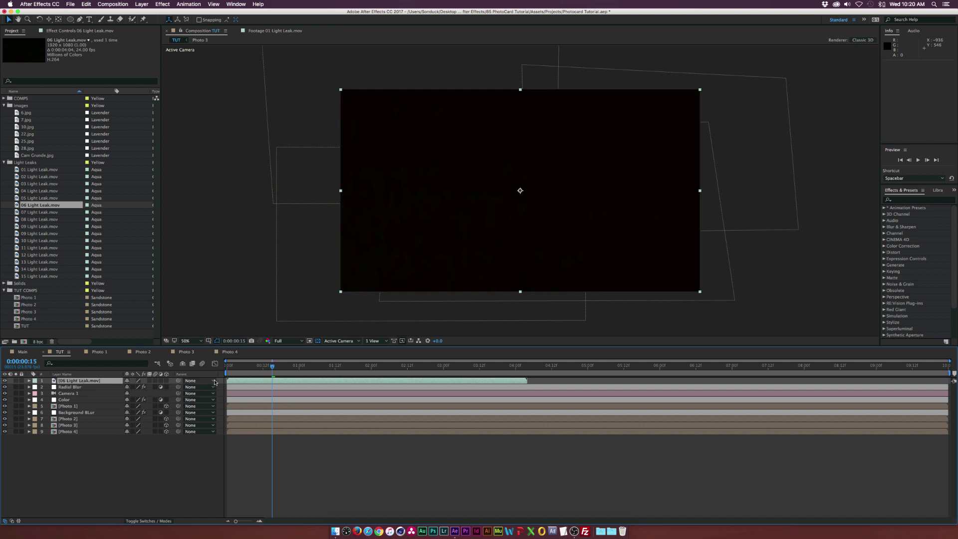
{"action": "left_click_drag", "start_coordinate": [273, 370], "coordinate": [402, 369]}
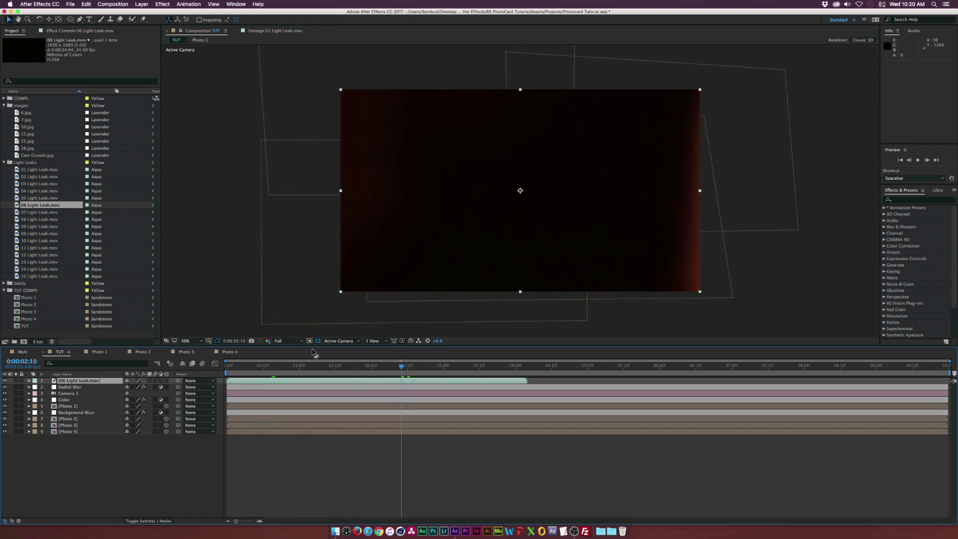
Set the light leak layer's blending mode to Screen and scrub to 0:00:03:03 to check it.
{"action": "left_click", "coordinate": [148, 520]}
{"action": "left_click", "coordinate": [165, 380]}
{"action": "left_click", "coordinate": [108, 466]}
{"action": "left_click", "coordinate": [165, 380]}
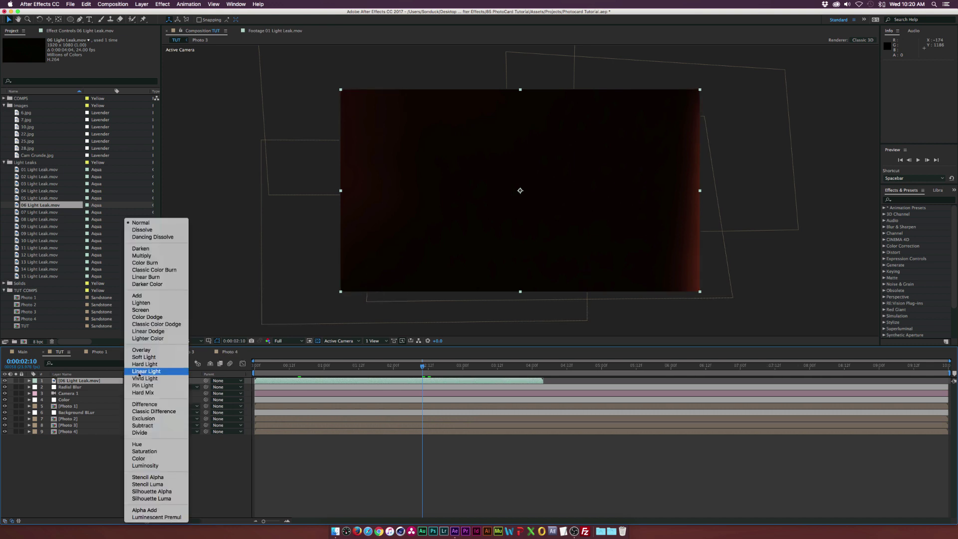
{"action": "left_click", "coordinate": [146, 310]}
{"action": "left_click_drag", "start_coordinate": [422, 366], "coordinate": [471, 369]}
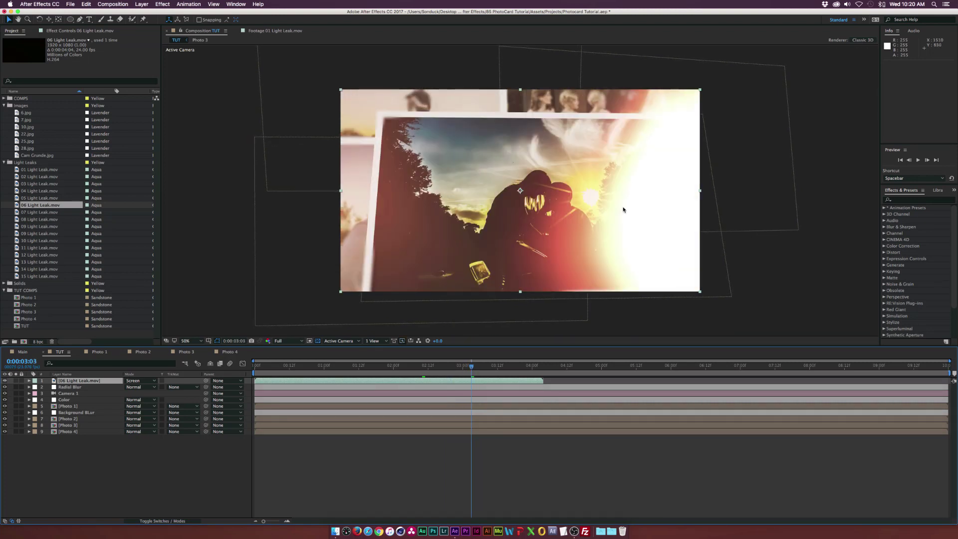
Apply the Tritone effect to the light leak layer and set its Midtones to a muted blue with a hue of about 201°.
{"action": "left_click", "coordinate": [162, 4]}
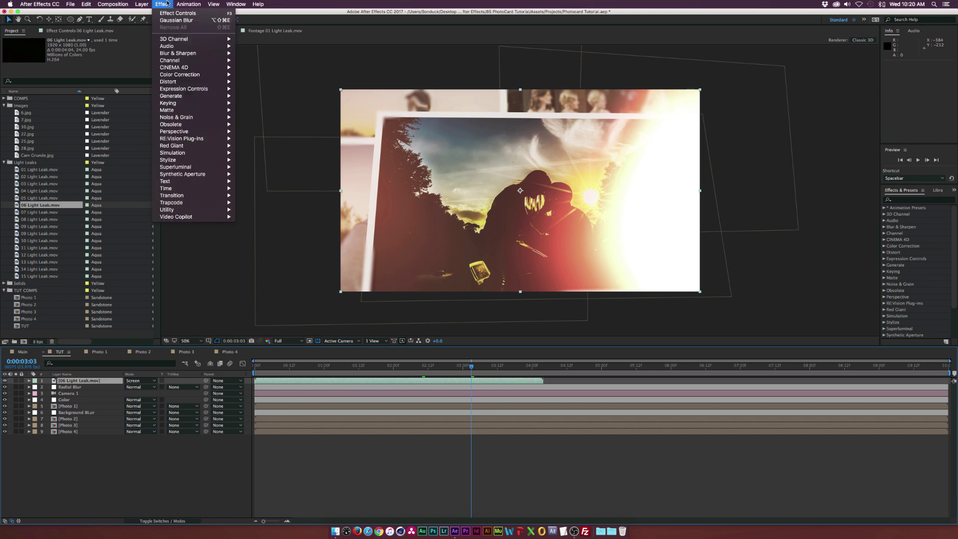
{"action": "mouse_move", "coordinate": [199, 74]}
{"action": "left_click", "coordinate": [252, 302]}
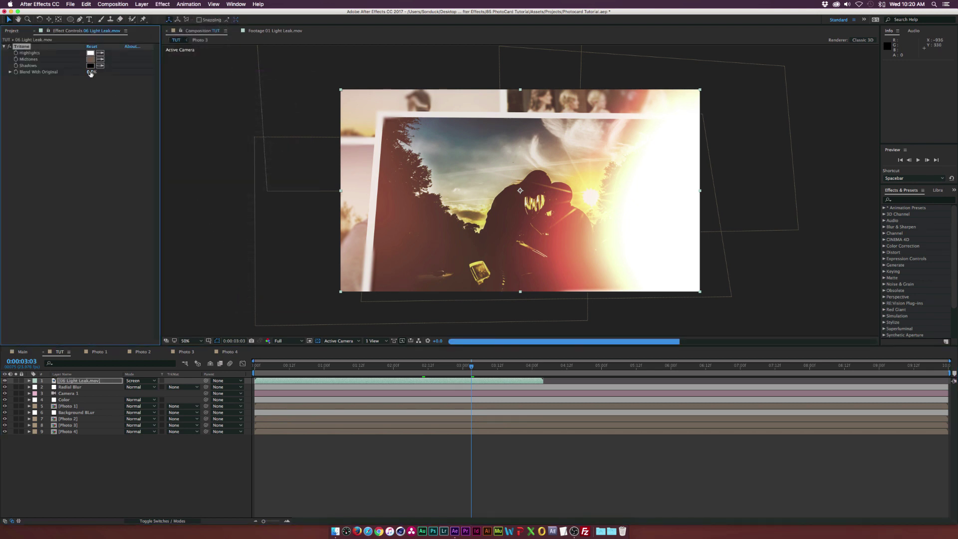
{"action": "left_click", "coordinate": [90, 59]}
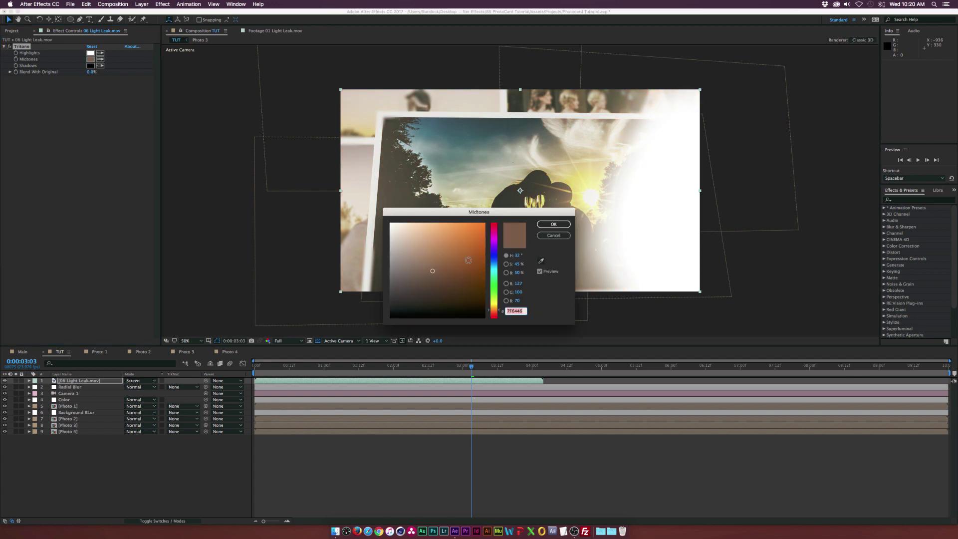
{"action": "left_click_drag", "start_coordinate": [492, 260], "coordinate": [491, 266]}
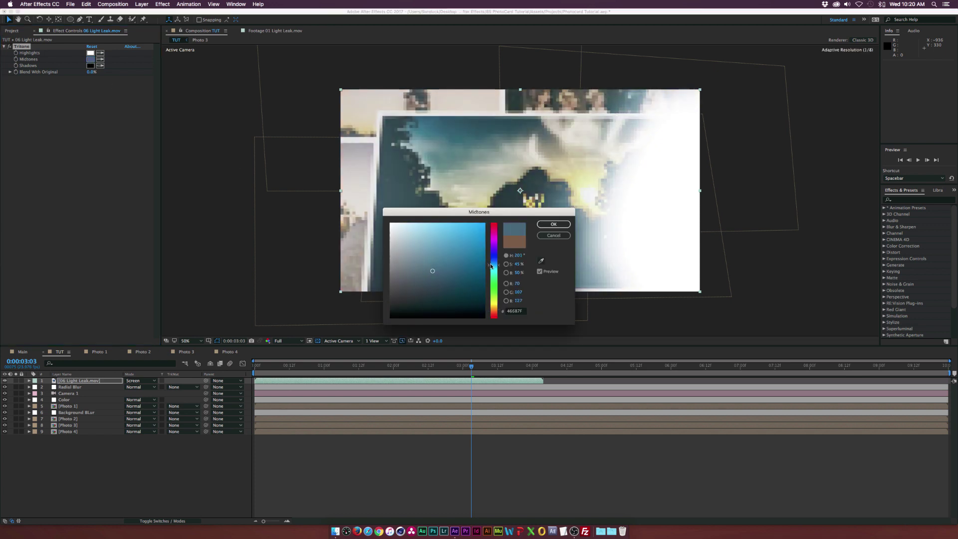
{"action": "left_click", "coordinate": [559, 229]}
Set the opacity of the 06 Light Leak layer to 50%.
{"action": "key", "text": "t"}
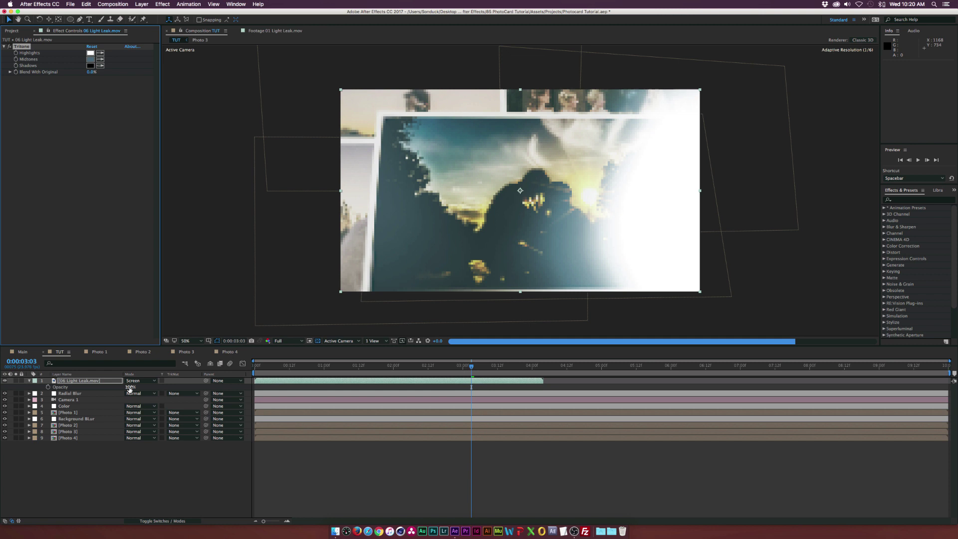
{"action": "left_click", "coordinate": [130, 387]}
{"action": "left_click", "coordinate": [118, 445]}
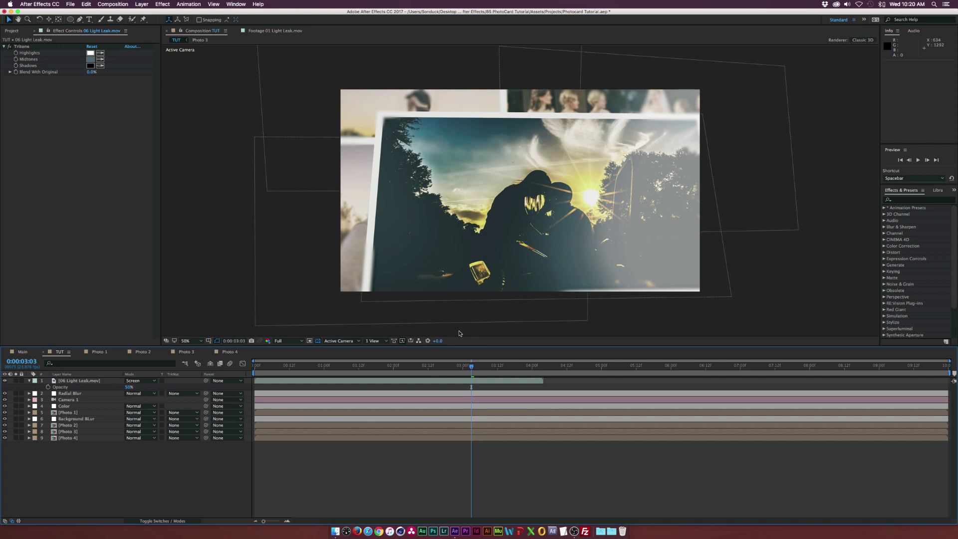
Add 03 Light Leak.mov from the project as the top layer and scrub to 0:00:01:22.
{"action": "left_click", "coordinate": [8, 32]}
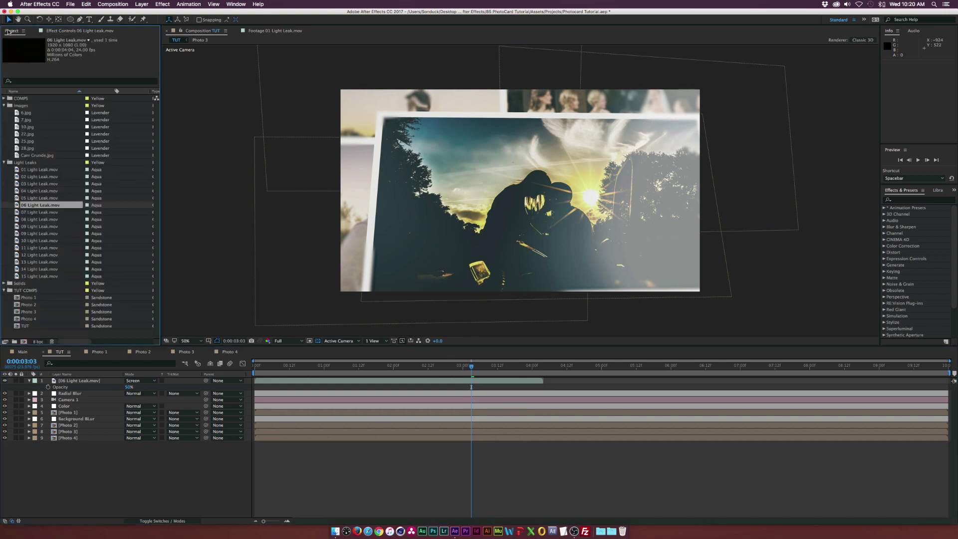
{"action": "left_click", "coordinate": [40, 184]}
{"action": "left_click_drag", "start_coordinate": [69, 356], "coordinate": [339, 377]}
{"action": "left_click", "coordinate": [304, 366]}
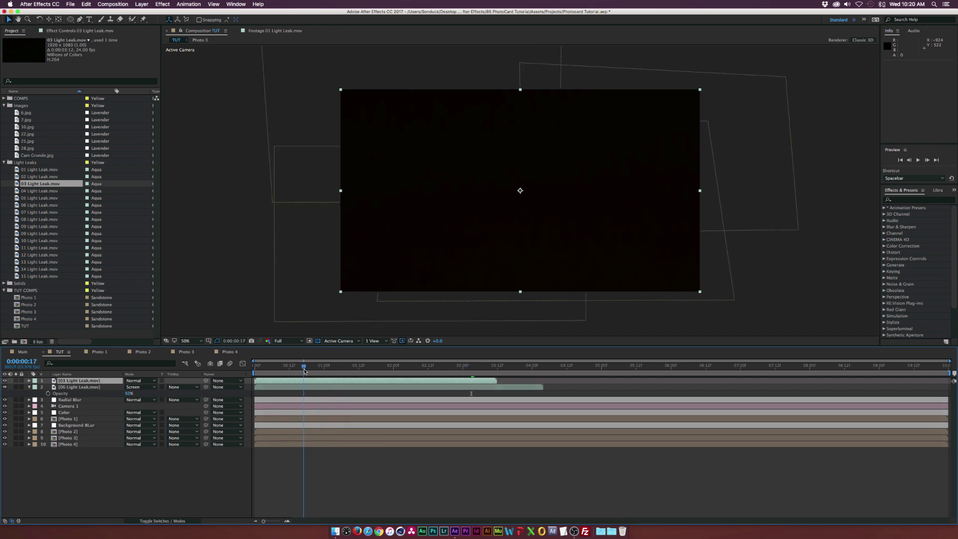
{"action": "left_click_drag", "start_coordinate": [296, 367], "coordinate": [388, 369]}
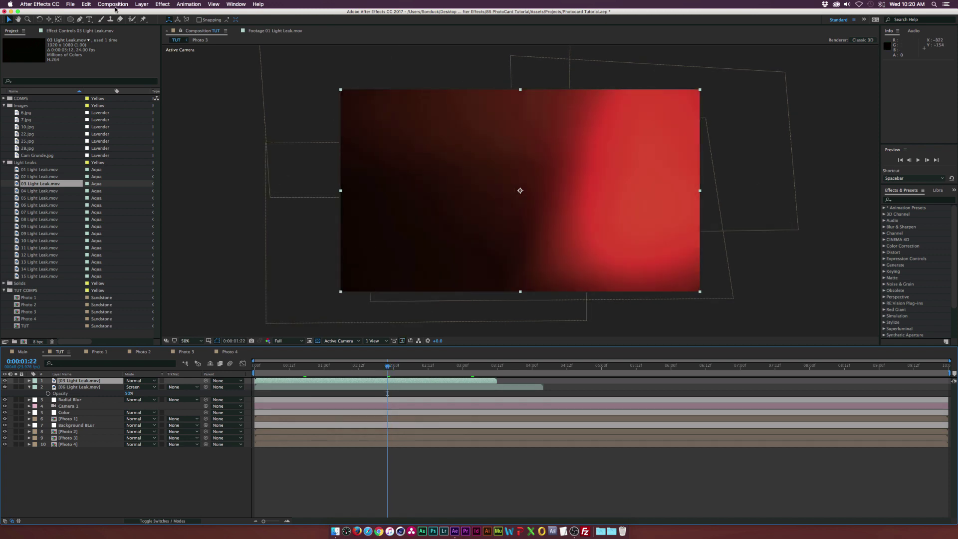
Flip the 03 Light Leak layer horizontally and set its blending mode to Screen.
{"action": "left_click", "coordinate": [142, 4]}
{"action": "mouse_move", "coordinate": [149, 87]}
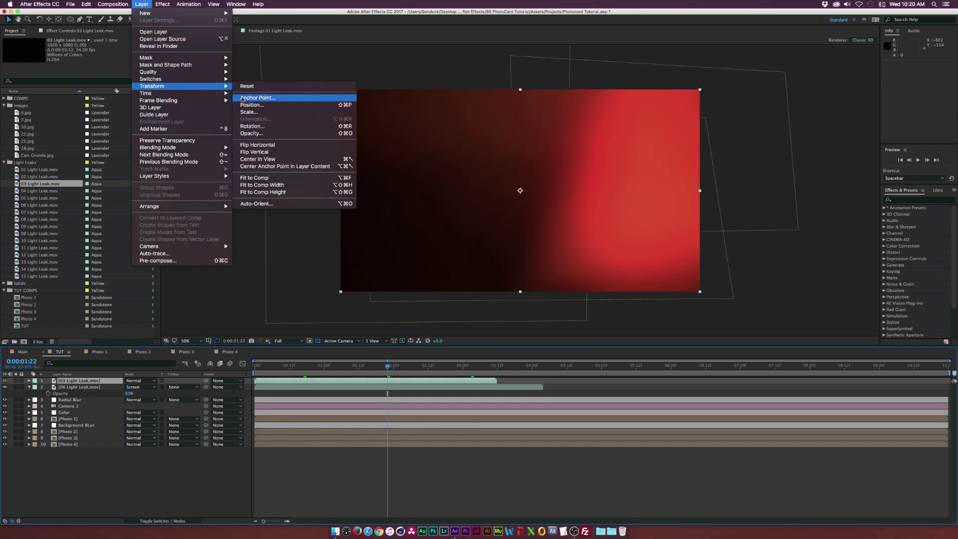
{"action": "left_click", "coordinate": [259, 139]}
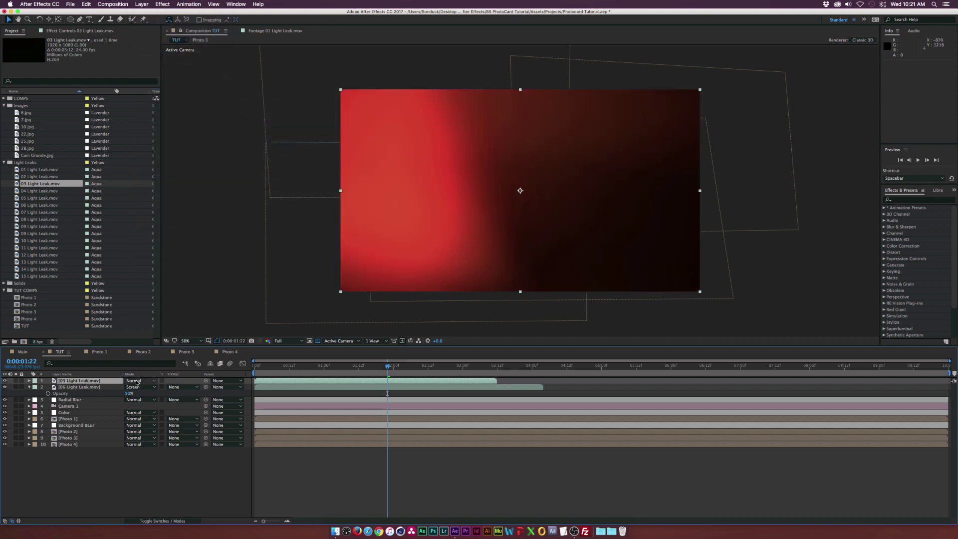
{"action": "left_click", "coordinate": [136, 383]}
{"action": "left_click", "coordinate": [150, 311]}
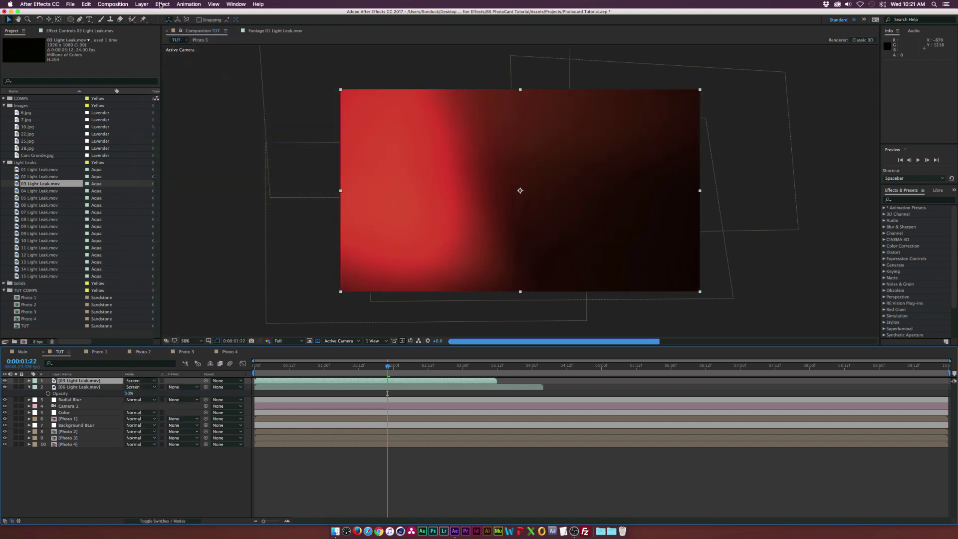
{"action": "left_click", "coordinate": [164, 4]}
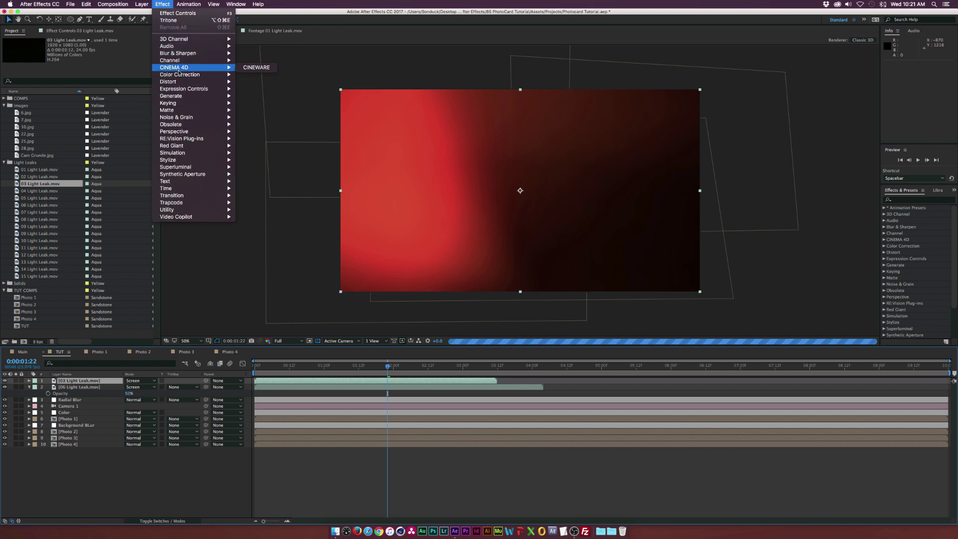
{"action": "mouse_move", "coordinate": [200, 74]}
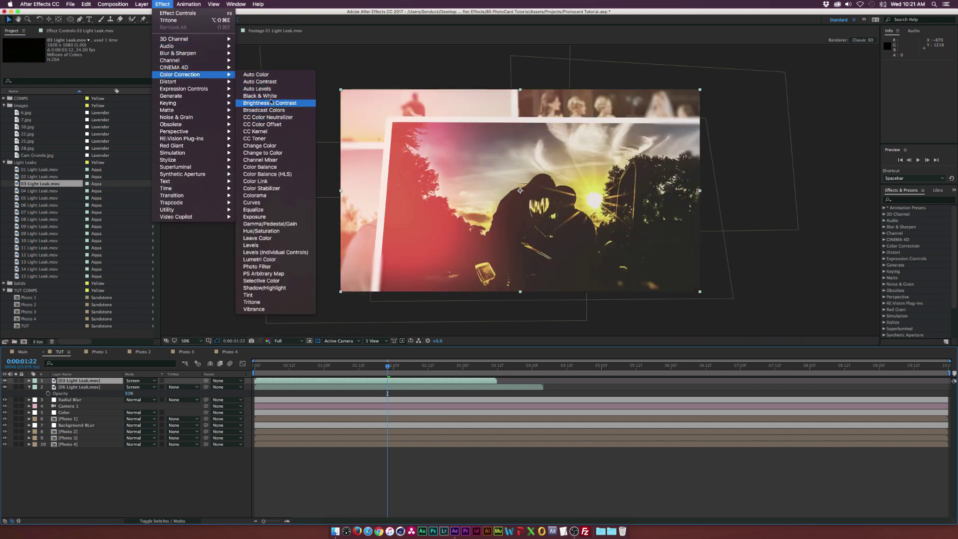
{"action": "key", "text": "Escape"}
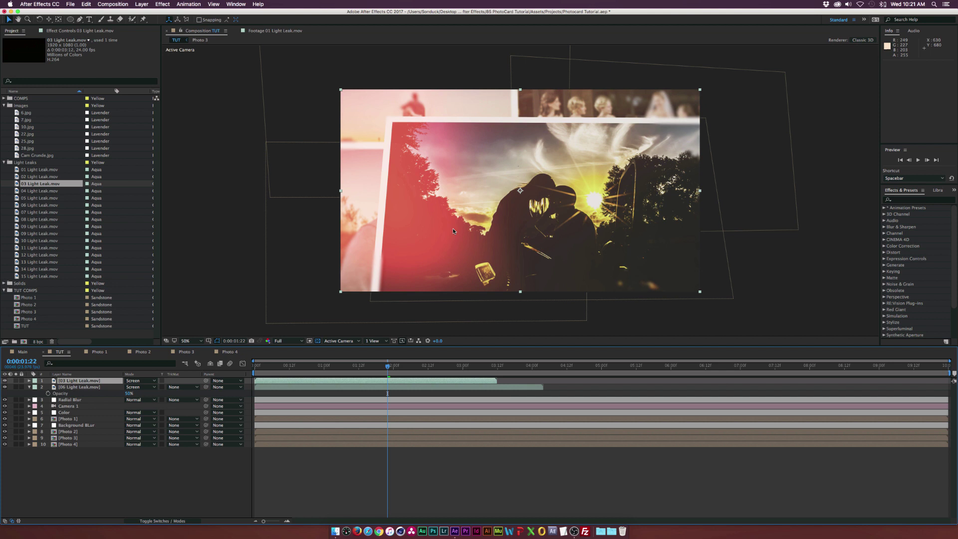
Lower the opacity of the 03 Light Leak layer to about 59%.
{"action": "key", "text": "t"}
{"action": "left_click_drag", "start_coordinate": [130, 387], "coordinate": [118, 390]}
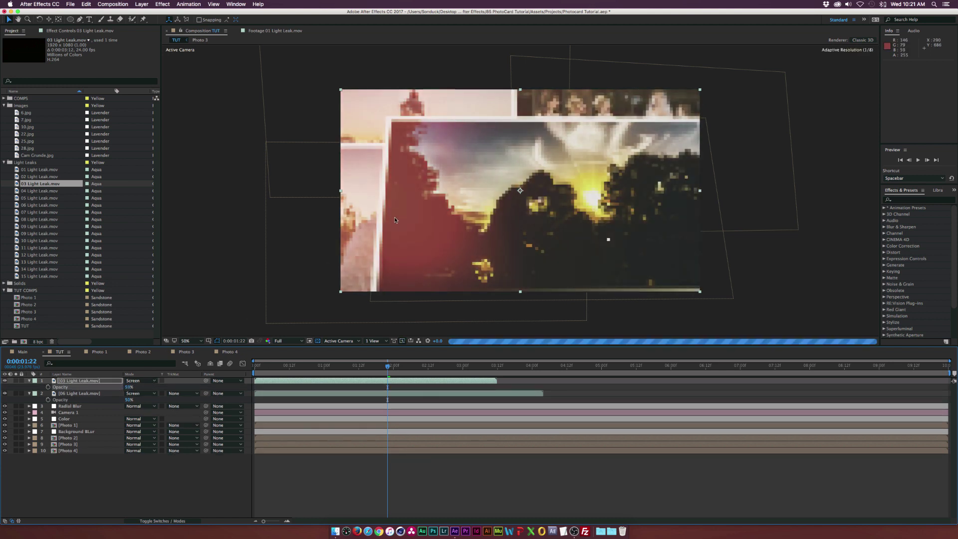
Add 11 Light Leak.mov as the top layer, shift its start to about 0:00:01:03 and scrub to 0:00:02:07.
{"action": "left_click", "coordinate": [42, 226]}
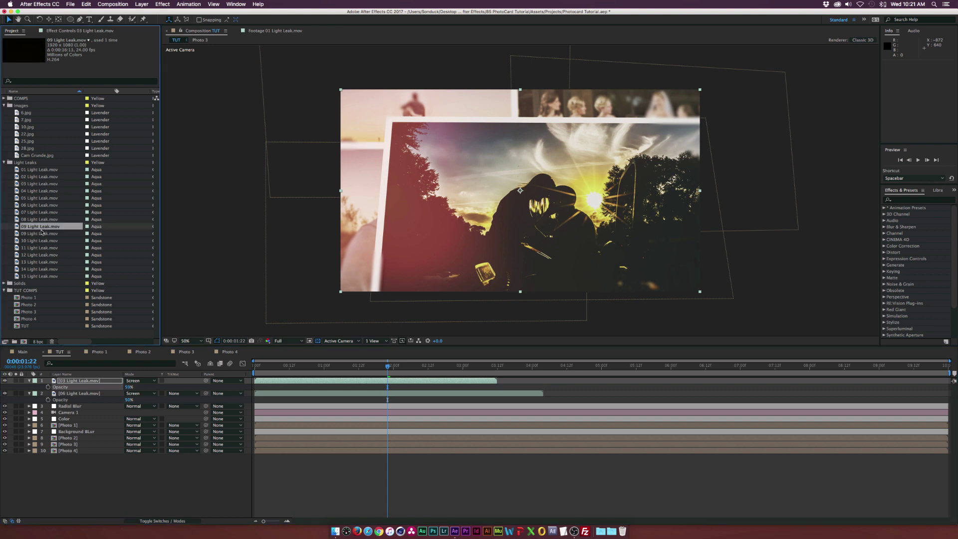
{"action": "left_click", "coordinate": [42, 241]}
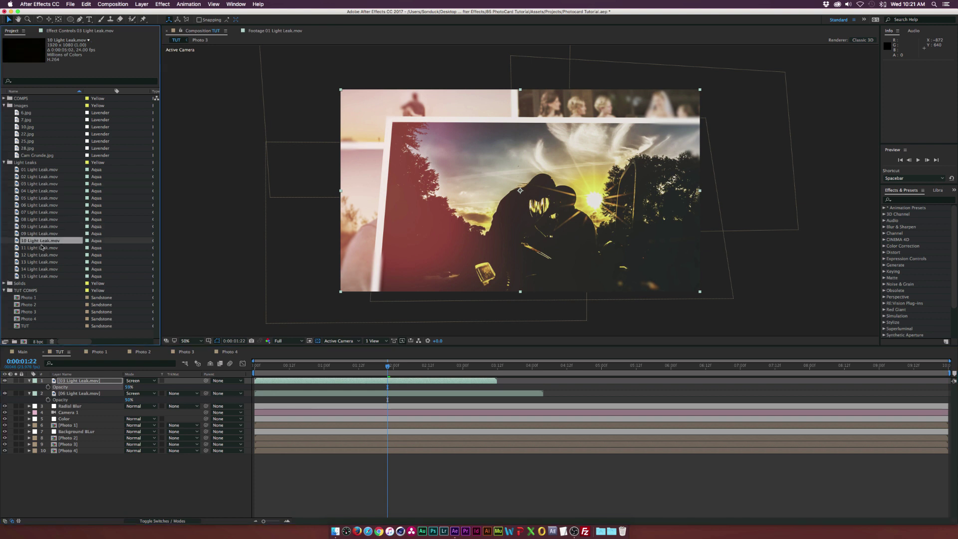
{"action": "left_click", "coordinate": [47, 248]}
{"action": "left_click_drag", "start_coordinate": [55, 250], "coordinate": [81, 368]}
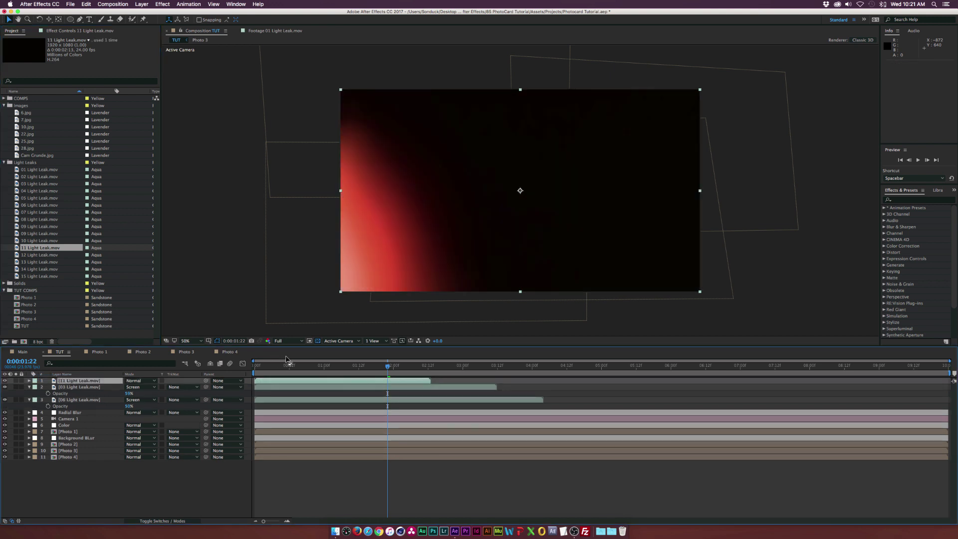
{"action": "left_click_drag", "start_coordinate": [308, 380], "coordinate": [386, 380]}
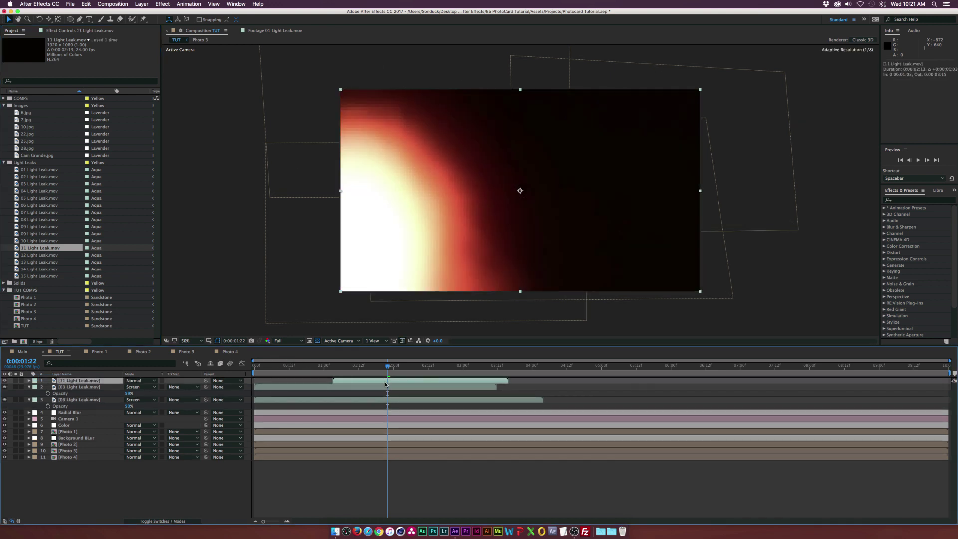
{"action": "left_click", "coordinate": [413, 367]}
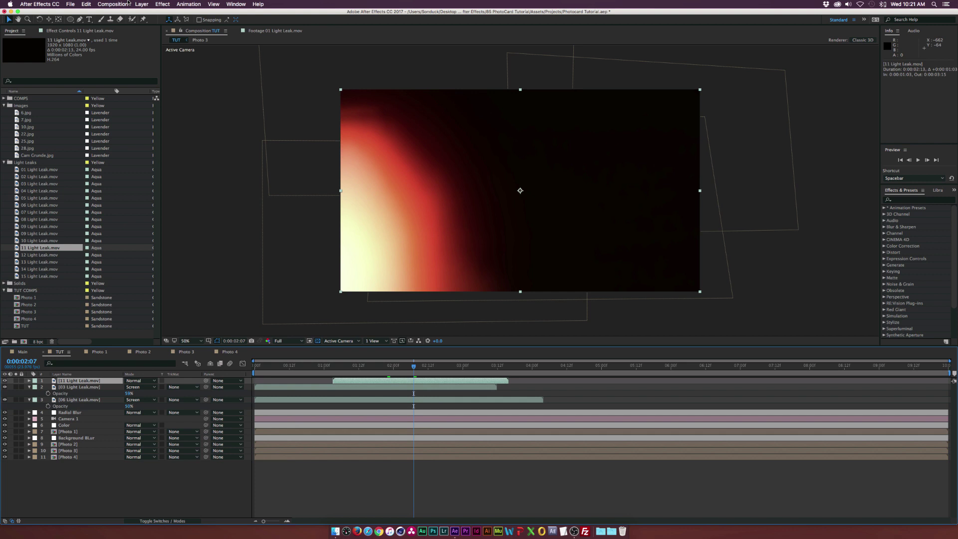
Set the 11 Light Leak layer's blending mode to Screen and flip it both vertically and horizontally.
{"action": "left_click", "coordinate": [145, 380]}
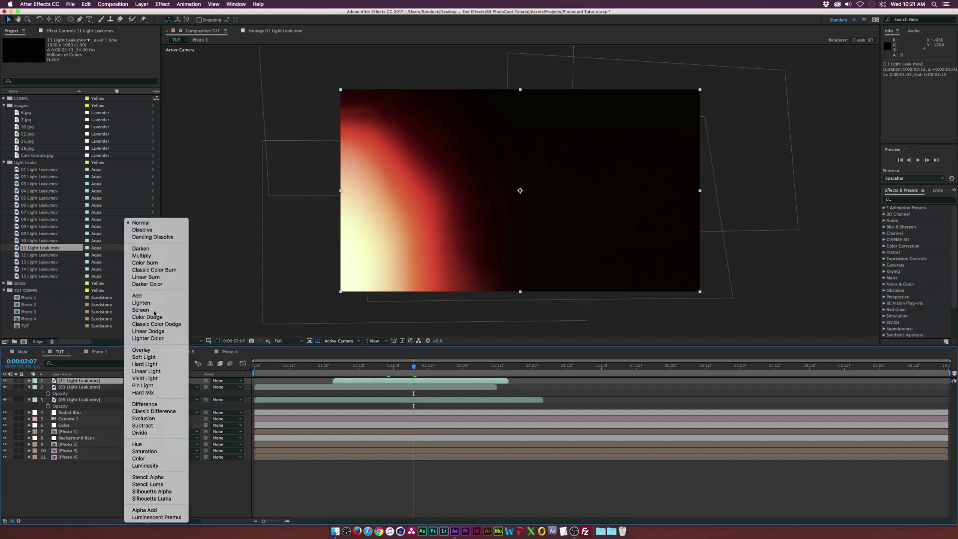
{"action": "left_click", "coordinate": [156, 314]}
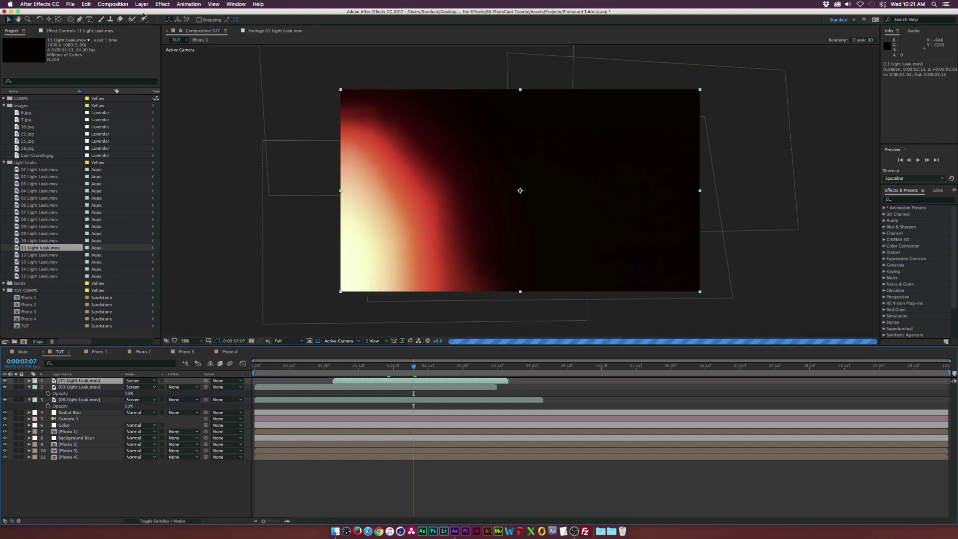
{"action": "left_click", "coordinate": [163, 4]}
{"action": "mouse_move", "coordinate": [142, 4]}
{"action": "mouse_move", "coordinate": [154, 92]}
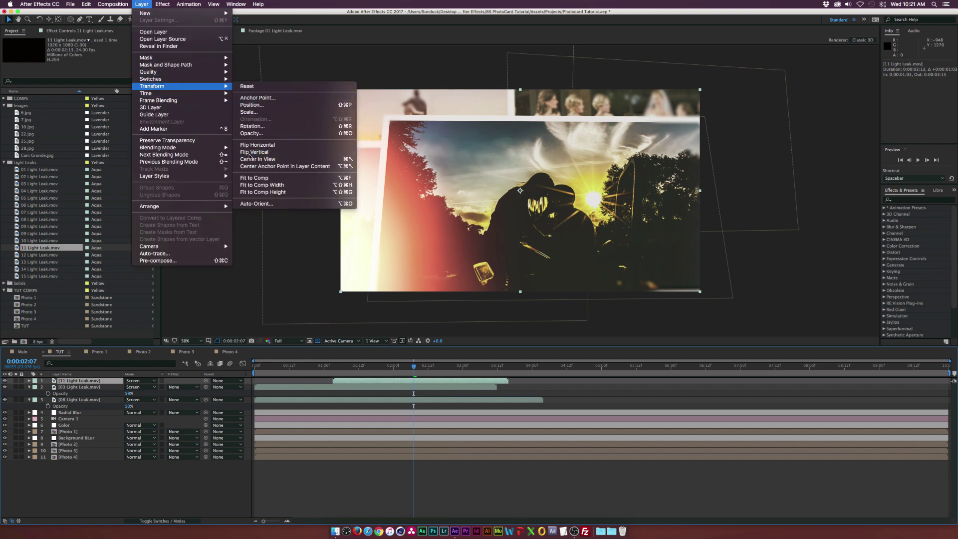
{"action": "left_click", "coordinate": [280, 155]}
{"action": "left_click", "coordinate": [139, 4]}
{"action": "mouse_move", "coordinate": [152, 86]}
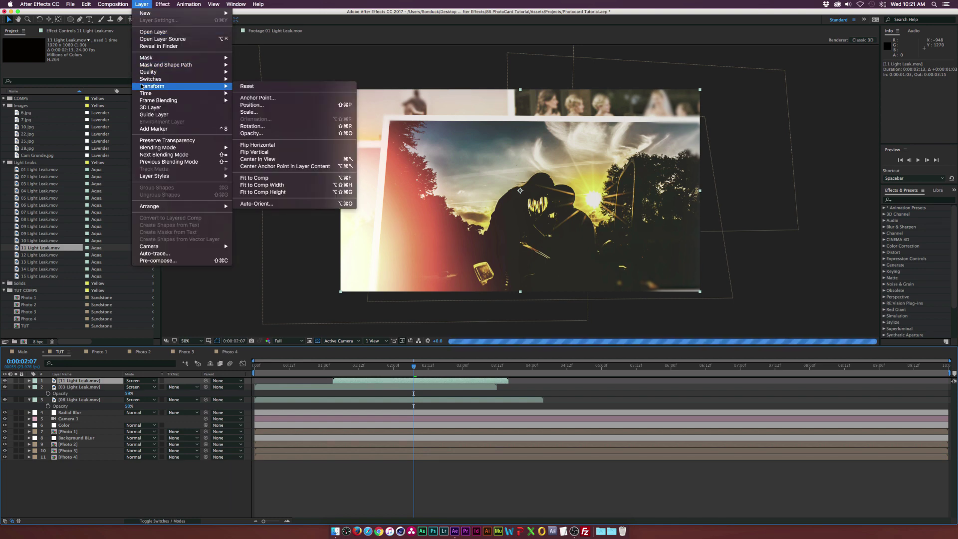
{"action": "left_click", "coordinate": [250, 146]}
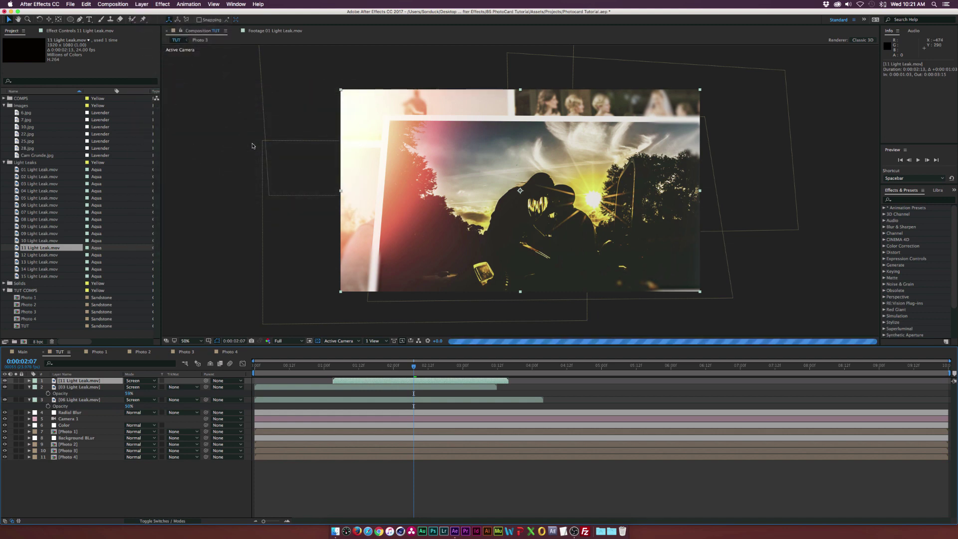
Stagger the light leaks by starting 11 Light Leak at about 0:00:03:14 and 03 Light Leak at about 0:00:01:08, and preview the result.
{"action": "left_click_drag", "start_coordinate": [486, 380], "coordinate": [647, 377]}
{"action": "left_click_drag", "start_coordinate": [469, 387], "coordinate": [564, 381]}
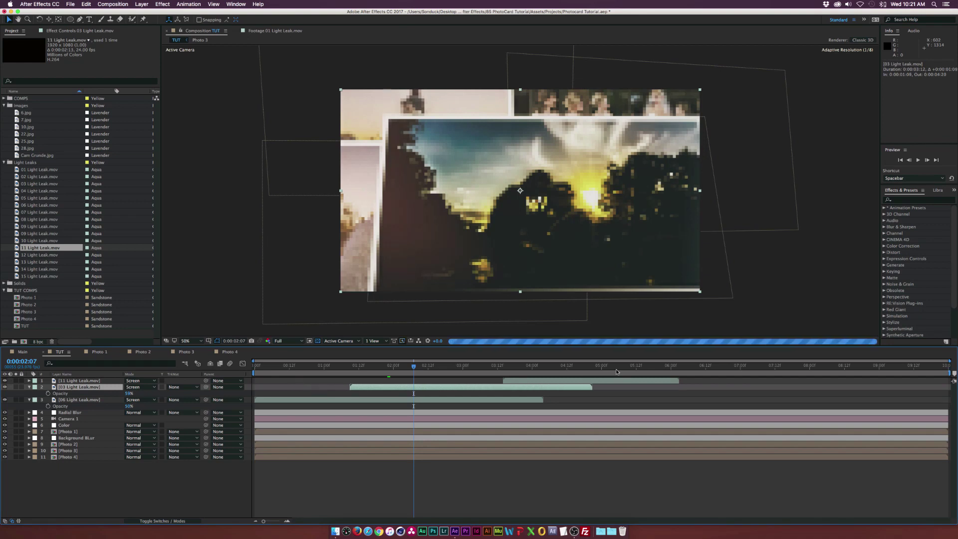
{"action": "key", "text": "space"}
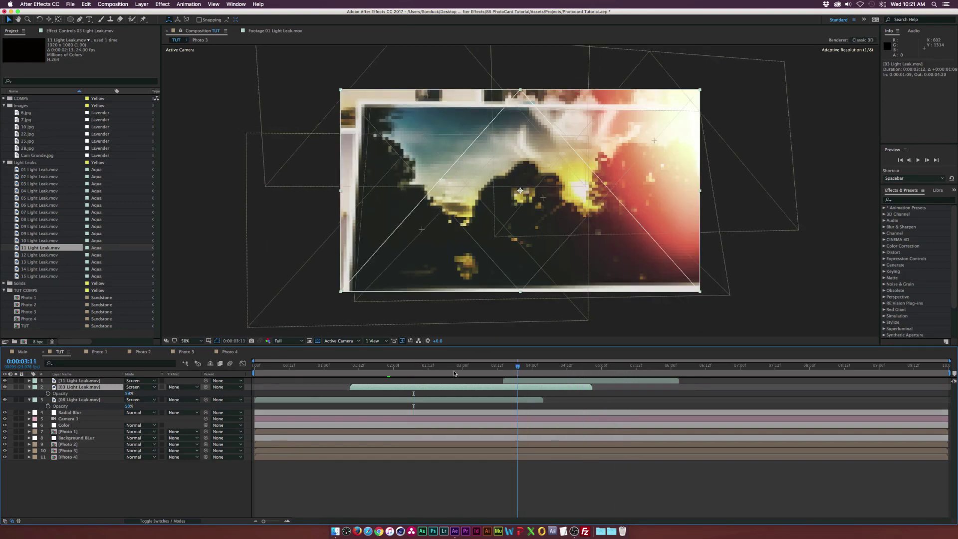
Apply the Tritone effect to the 11 Light Leak layer and set its Midtones to a muted purple with a hue of about 273°.
{"action": "left_click", "coordinate": [599, 380]}
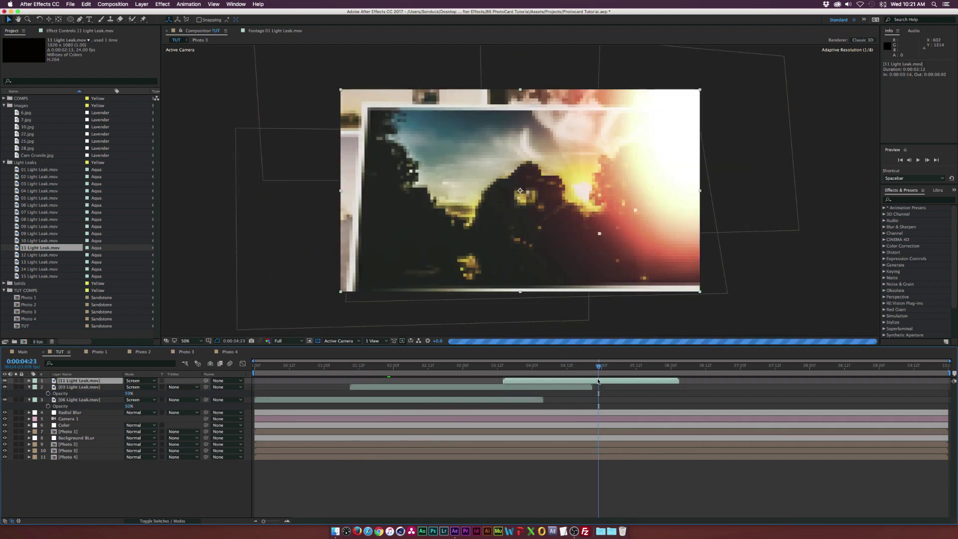
{"action": "left_click", "coordinate": [160, 4]}
{"action": "mouse_move", "coordinate": [189, 74]}
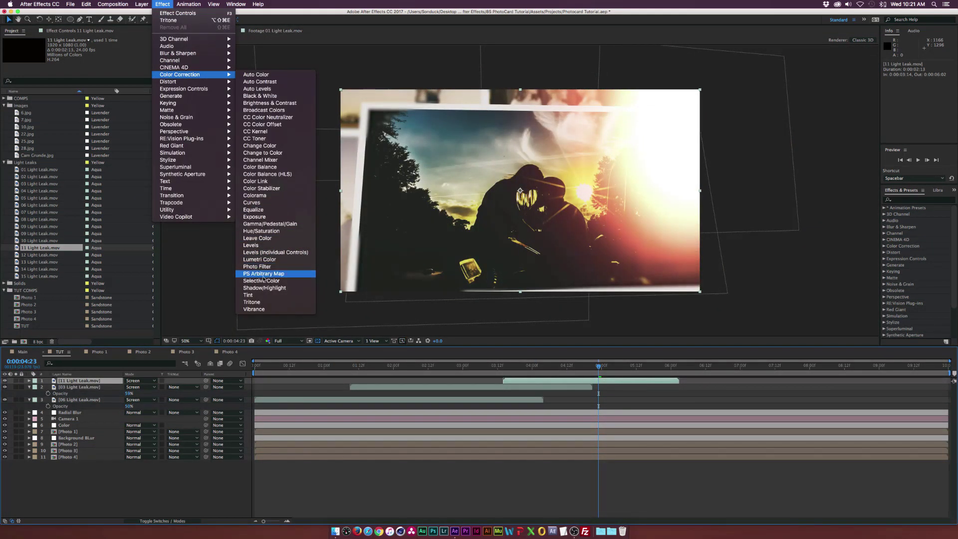
{"action": "left_click", "coordinate": [252, 302]}
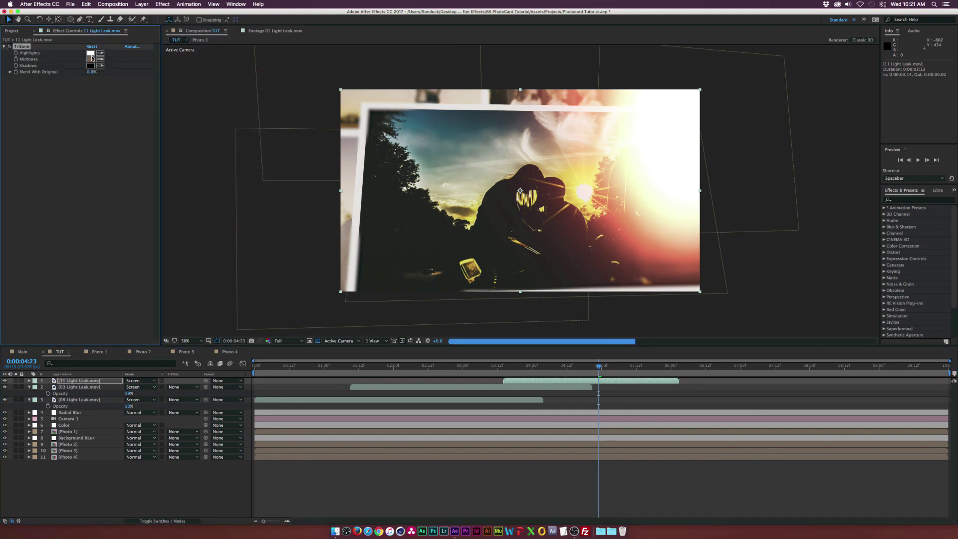
{"action": "left_click", "coordinate": [91, 59]}
{"action": "left_click", "coordinate": [494, 247]}
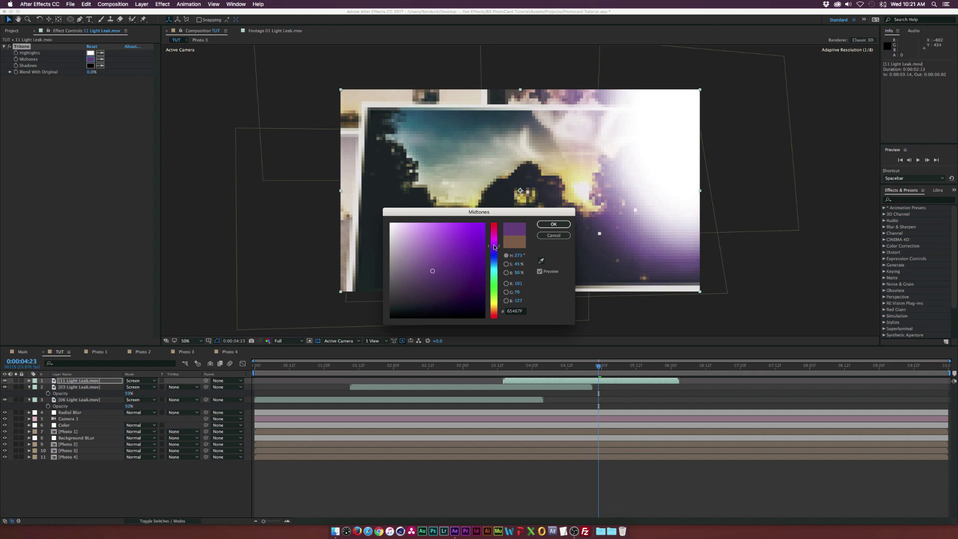
{"action": "left_click", "coordinate": [553, 224]}
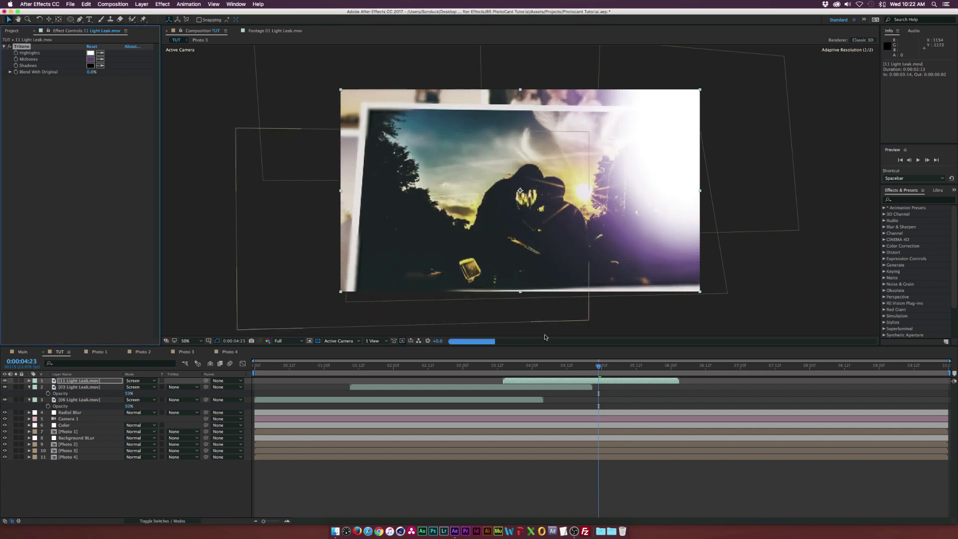
Set the opacity of the 11 Light Leak layer to 75%.
{"action": "key", "text": "t"}
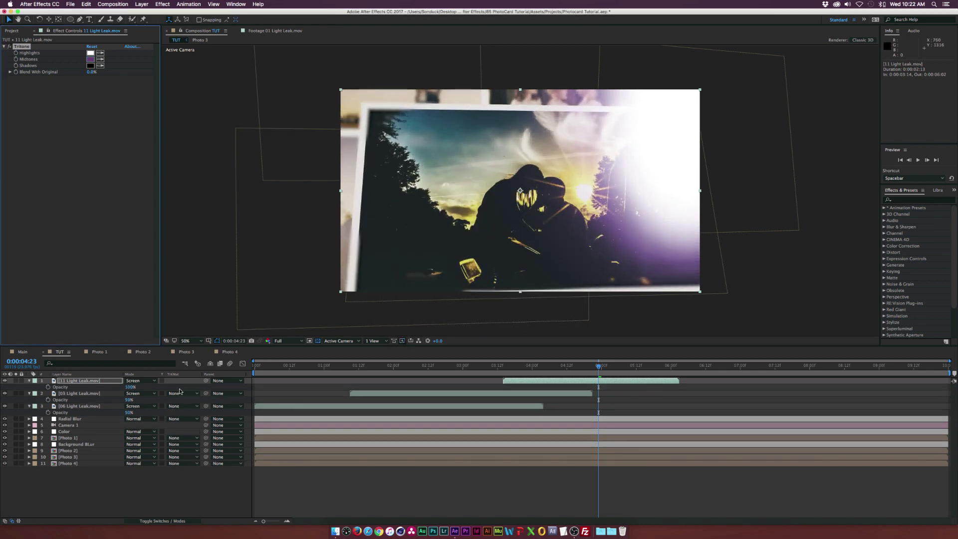
{"action": "left_click", "coordinate": [130, 387]}
{"action": "type", "text": "75"}
{"action": "left_click", "coordinate": [148, 457]}
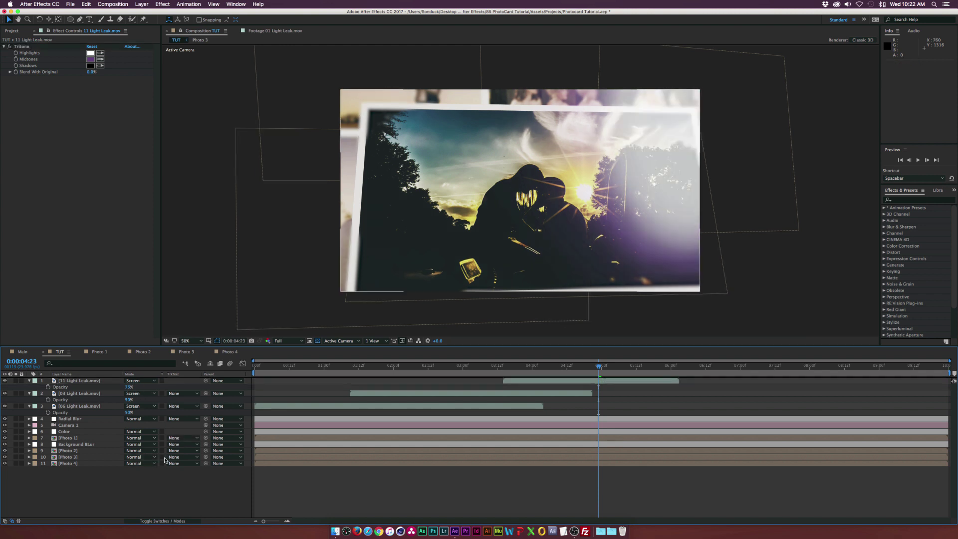
Collapse the layers' open properties and move the three light leak layers between Radial Blur and Camera 1.
{"action": "key", "text": "u"}
{"action": "key", "text": "u"}
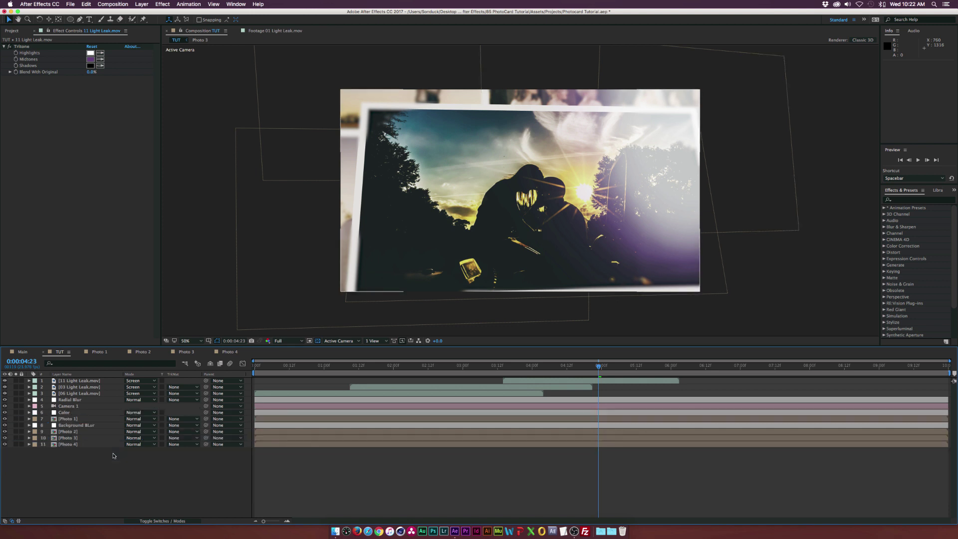
{"action": "left_click", "coordinate": [79, 381]}
{"action": "left_click", "coordinate": [79, 392], "text": "shift"}
{"action": "left_click_drag", "start_coordinate": [79, 392], "coordinate": [104, 411]}
{"action": "key", "text": "F2"}
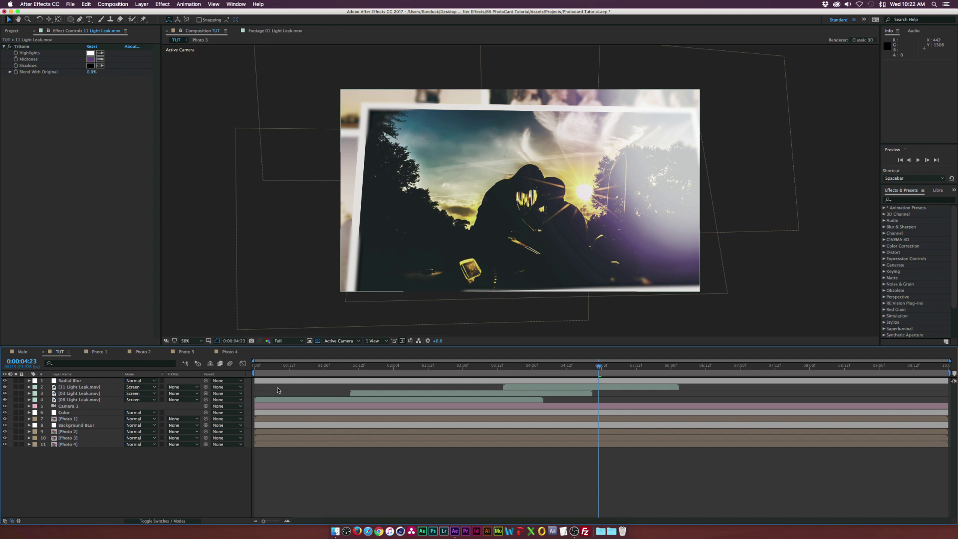
Add Cam Grunde.jpg to the TUT composition between Radial Blur and 11 Light Leak, and set its blending mode to Add.
{"action": "left_click", "coordinate": [445, 370]}
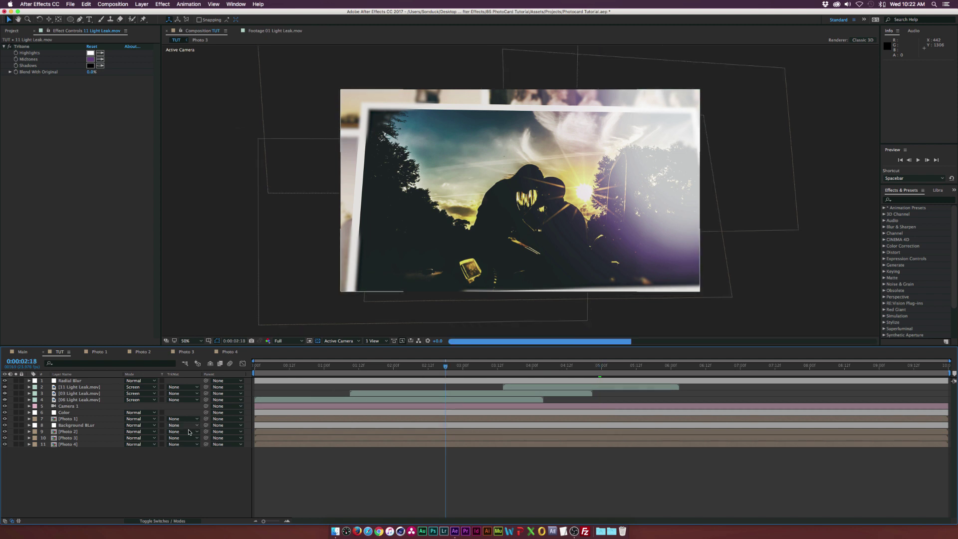
{"action": "left_click", "coordinate": [11, 30]}
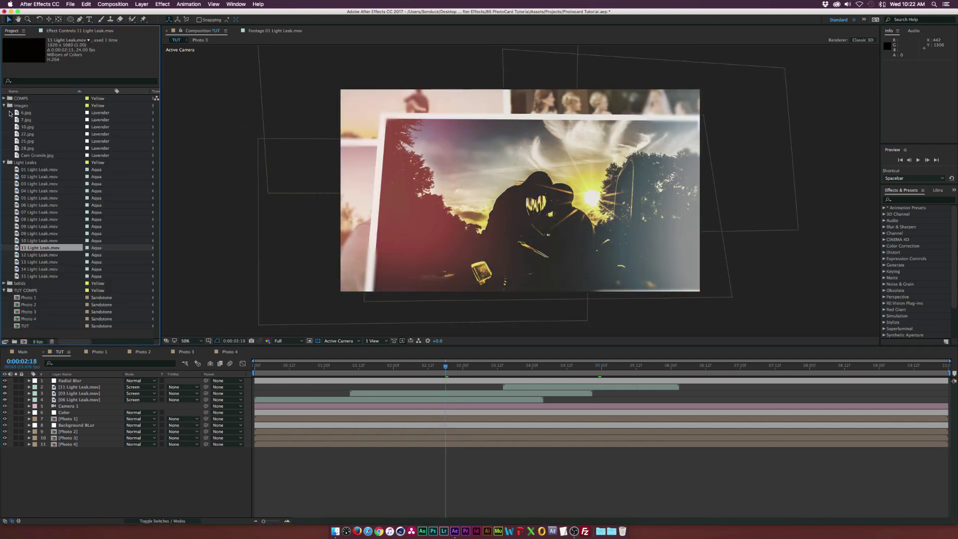
{"action": "double_click", "coordinate": [30, 156]}
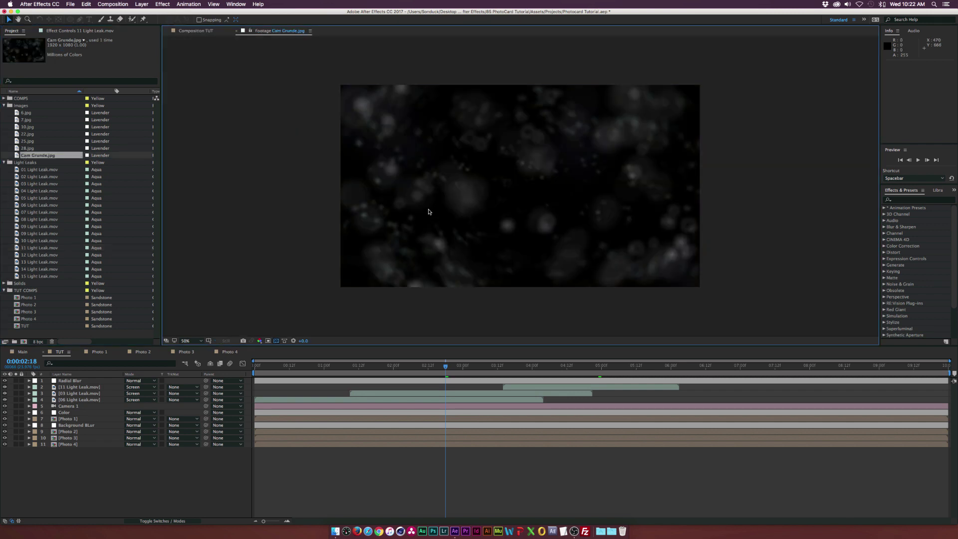
{"action": "left_click_drag", "start_coordinate": [50, 158], "coordinate": [85, 387]}
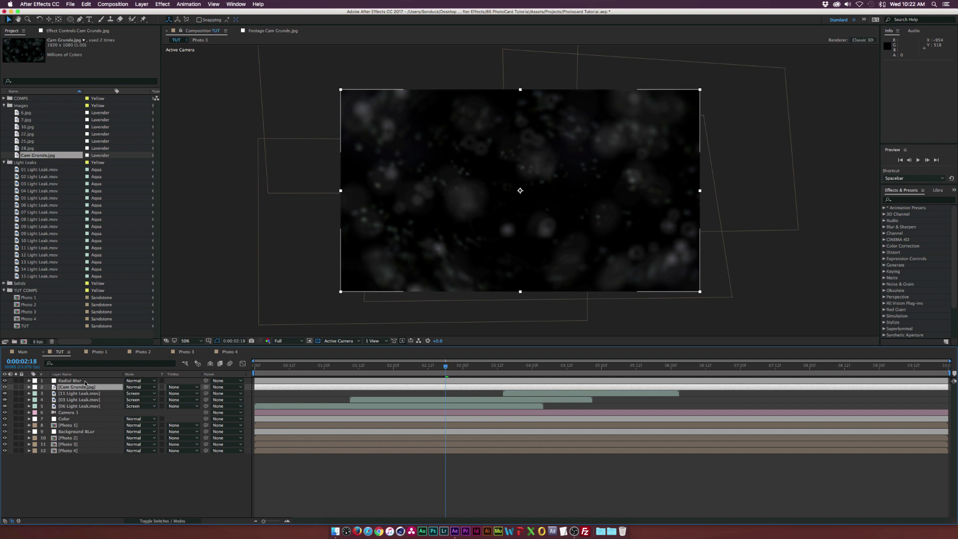
{"action": "left_click", "coordinate": [130, 386]}
{"action": "left_click", "coordinate": [133, 298]}
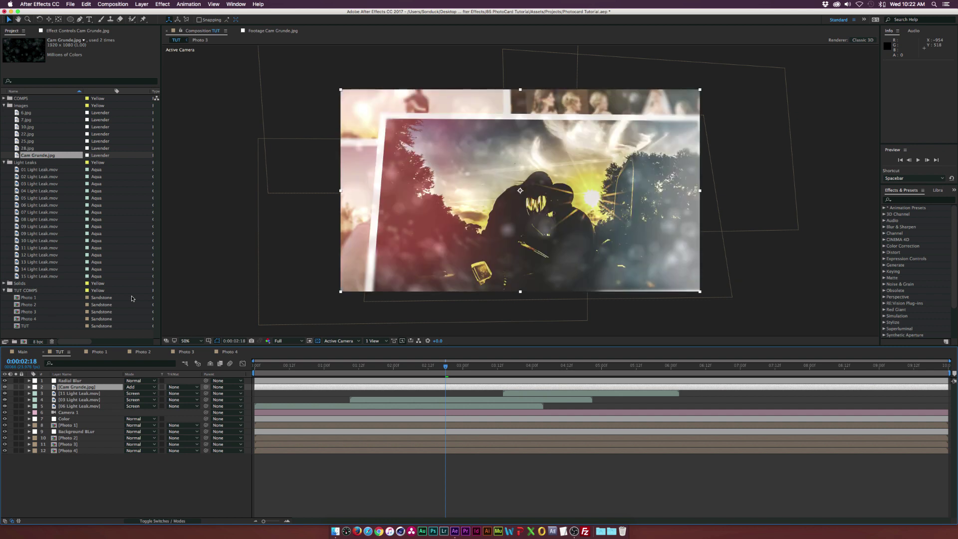
Add the expression wiggle(.5,150) to the Position of the Cam Grunde.jpg layer.
{"action": "key", "text": "p"}
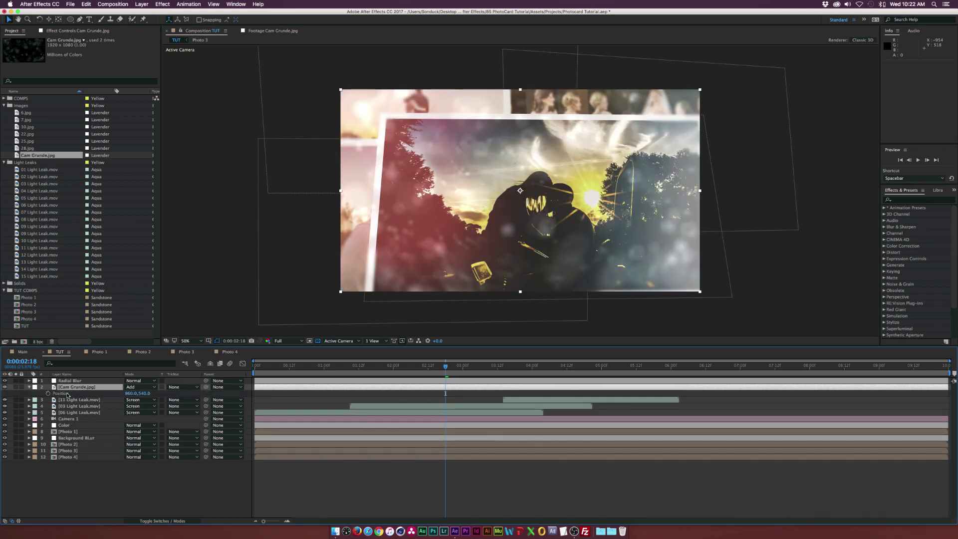
{"action": "left_click", "coordinate": [49, 393], "text": "alt"}
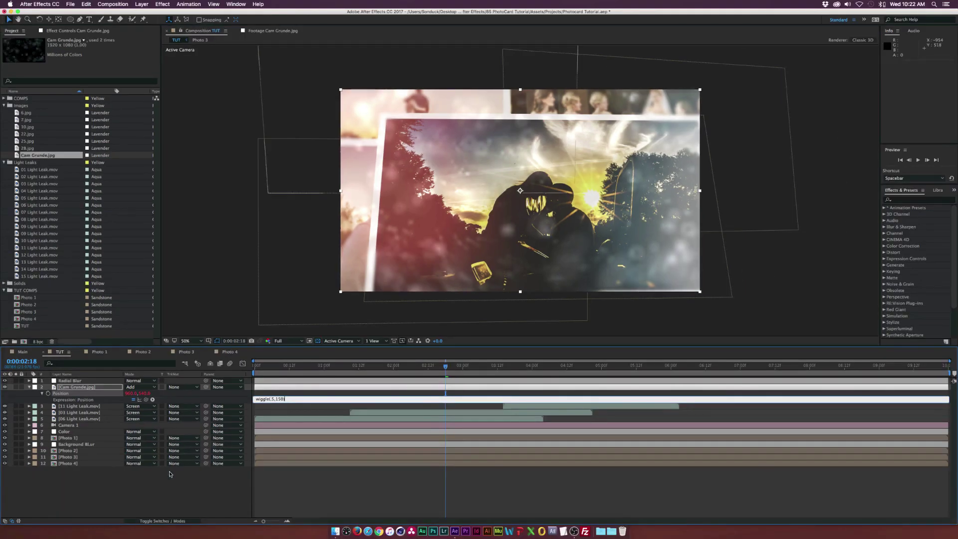
{"action": "left_click", "coordinate": [177, 492]}
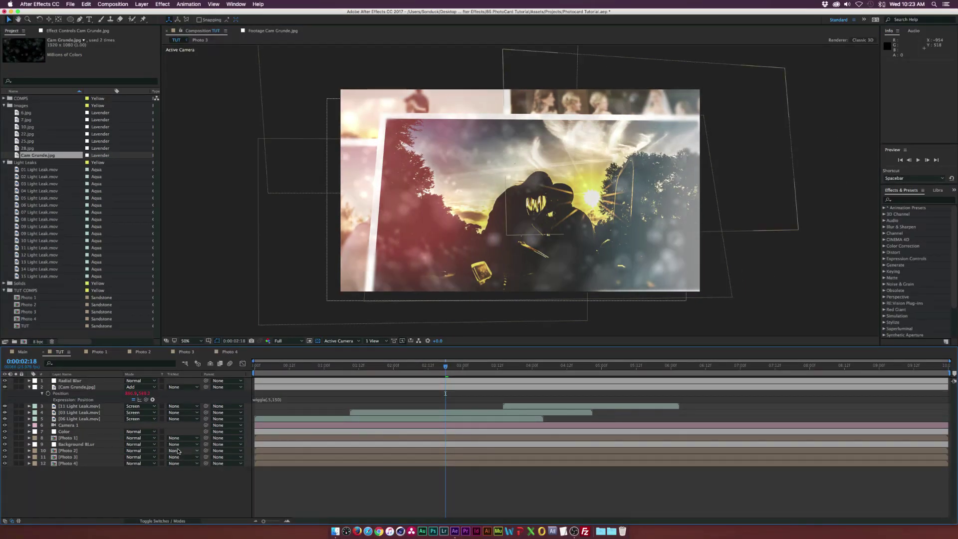
Scale the Cam Grunde.jpg layer up to 114%.
{"action": "left_click", "coordinate": [85, 388]}
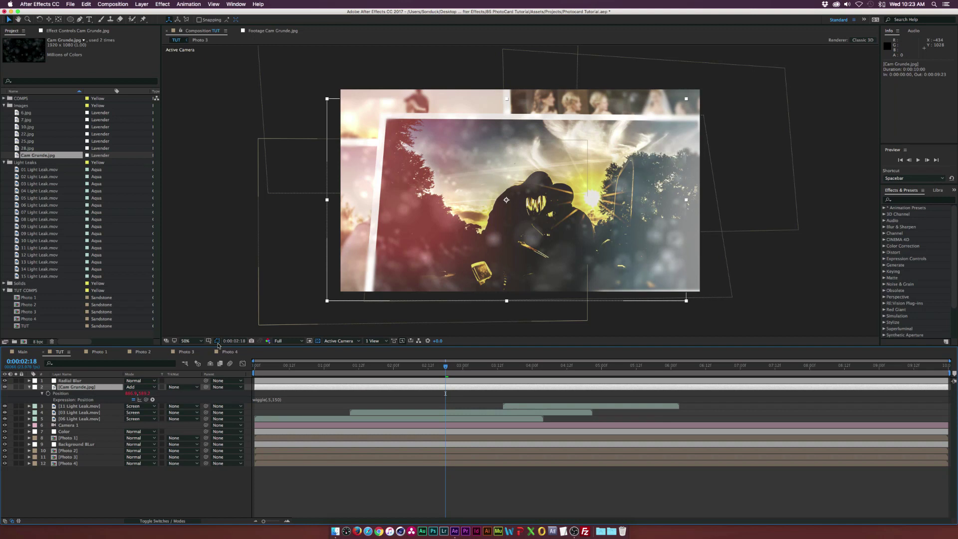
{"action": "key", "text": "s"}
{"action": "left_click_drag", "start_coordinate": [135, 393], "coordinate": [141, 393]}
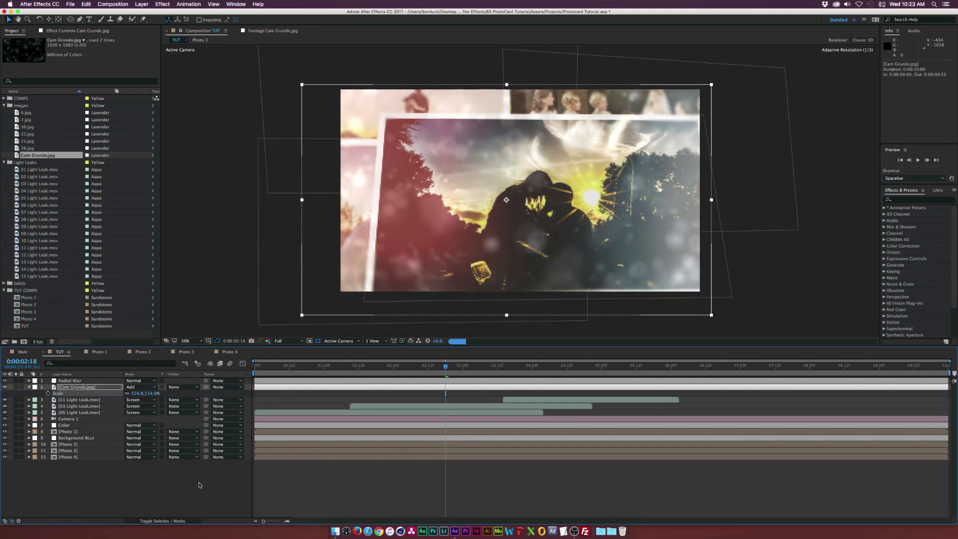
{"action": "key", "text": "F2"}
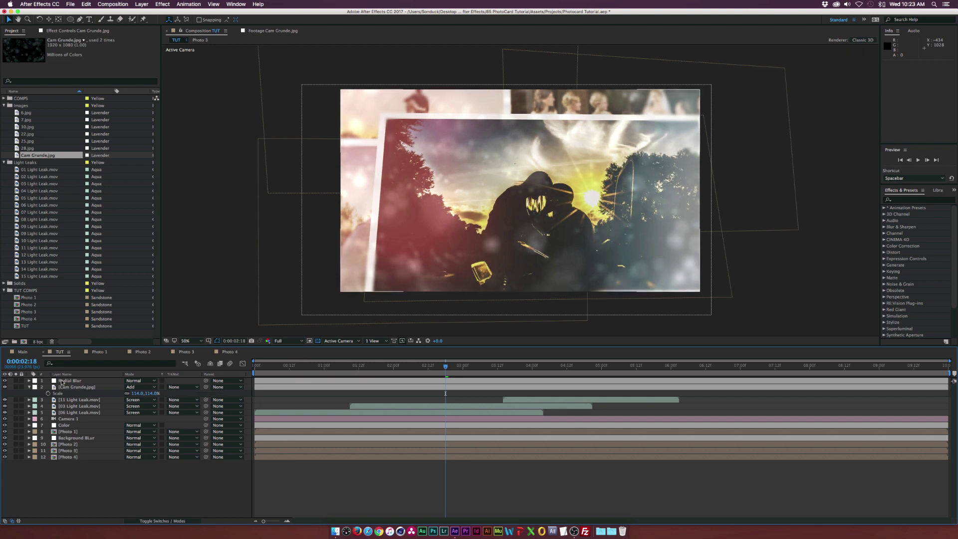
Set the opacity of the Cam Grunde.jpg layer to 50%.
{"action": "left_click", "coordinate": [72, 388]}
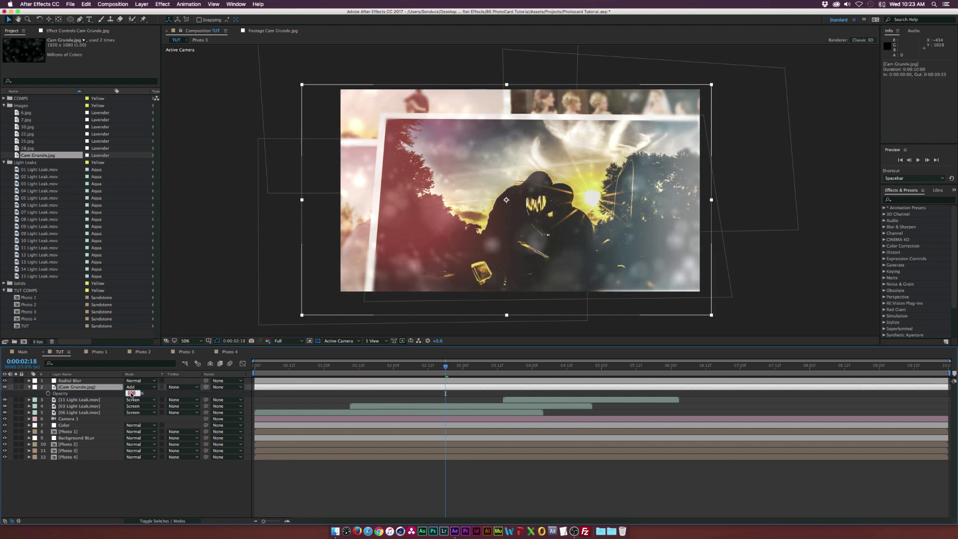
{"action": "left_click", "coordinate": [134, 486]}
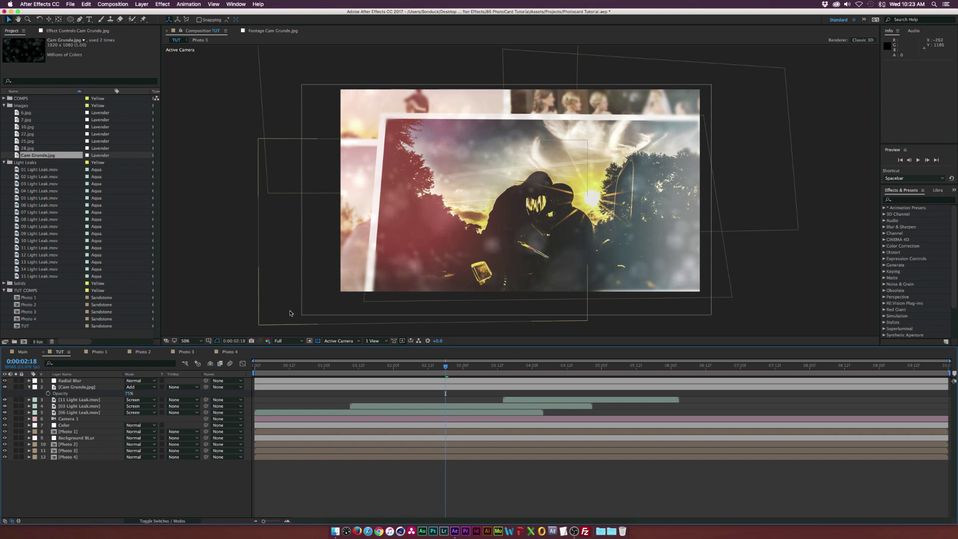
{"action": "left_click", "coordinate": [128, 393]}
{"action": "type", "text": "5"}
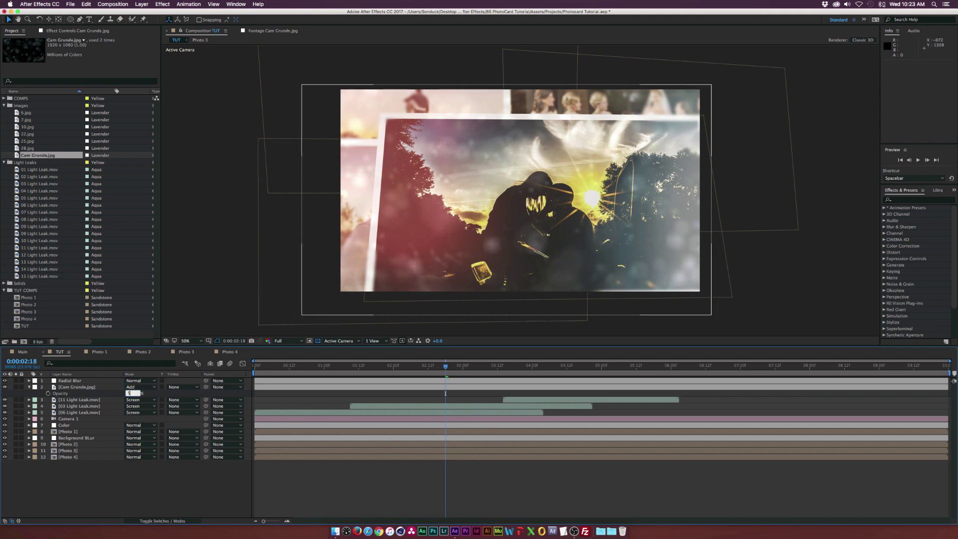
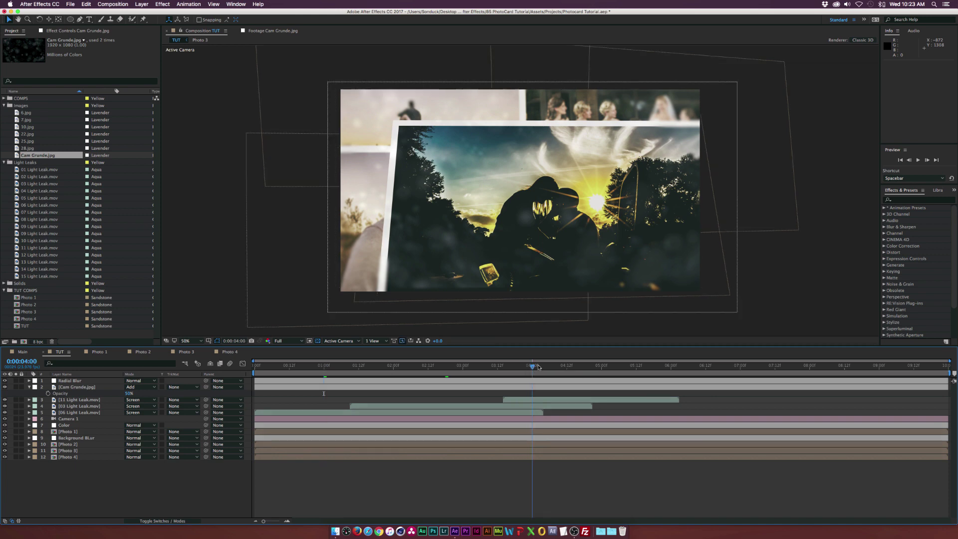
Shift the 06 Light Leak layer earlier so it ends at about 0:00:02:10, and end the work area at 0:00:06:00.
{"action": "left_click_drag", "start_coordinate": [315, 413], "coordinate": [194, 414]}
{"action": "key", "text": "space"}
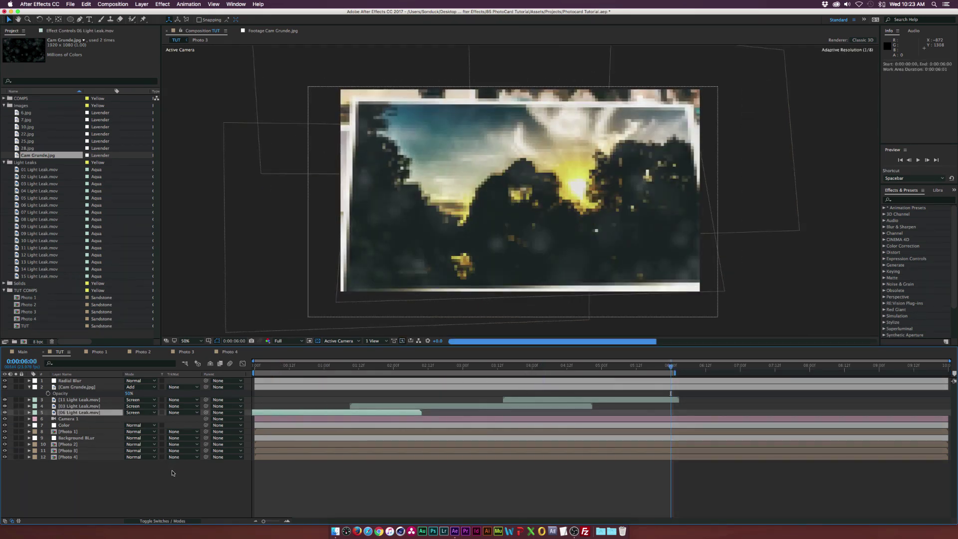
Turn on motion blur for the Photo 1 to Photo 4 layers and enable it for the TUT composition.
{"action": "left_click", "coordinate": [155, 521]}
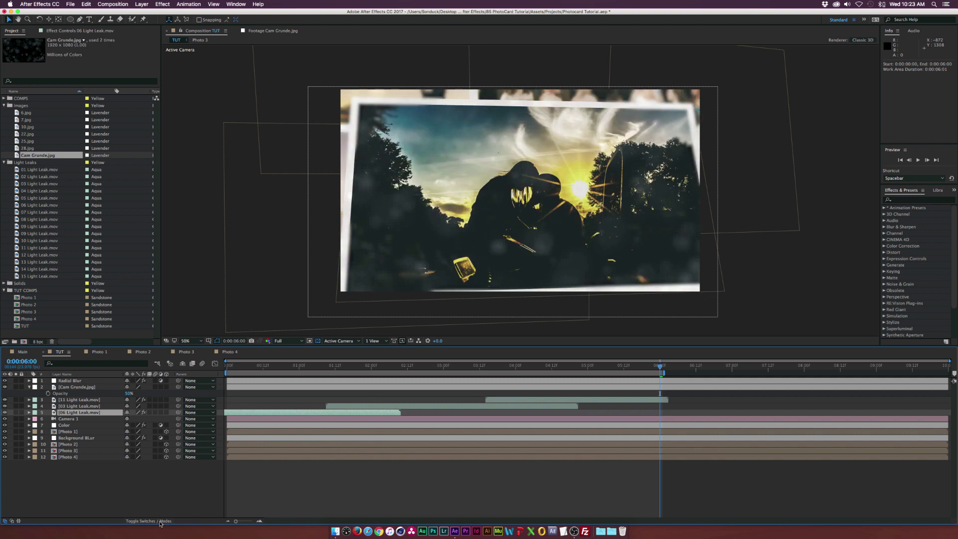
{"action": "left_click", "coordinate": [155, 431]}
{"action": "left_click_drag", "start_coordinate": [154, 444], "coordinate": [155, 457]}
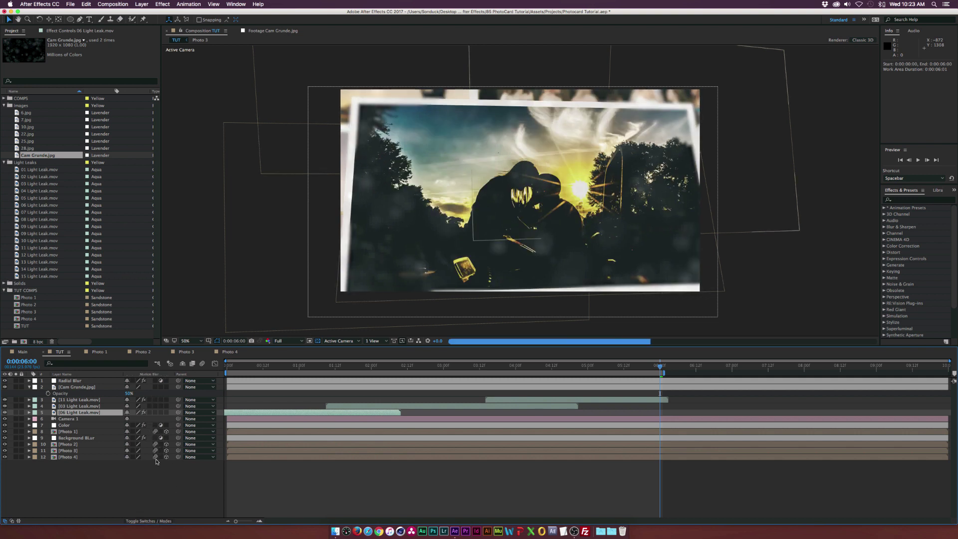
{"action": "left_click", "coordinate": [202, 364]}
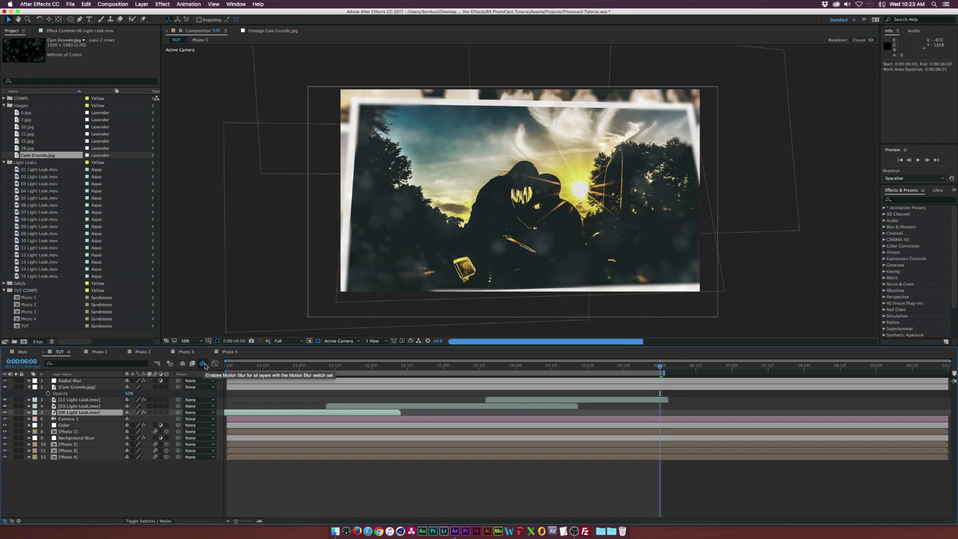
{"action": "key", "text": "F2"}
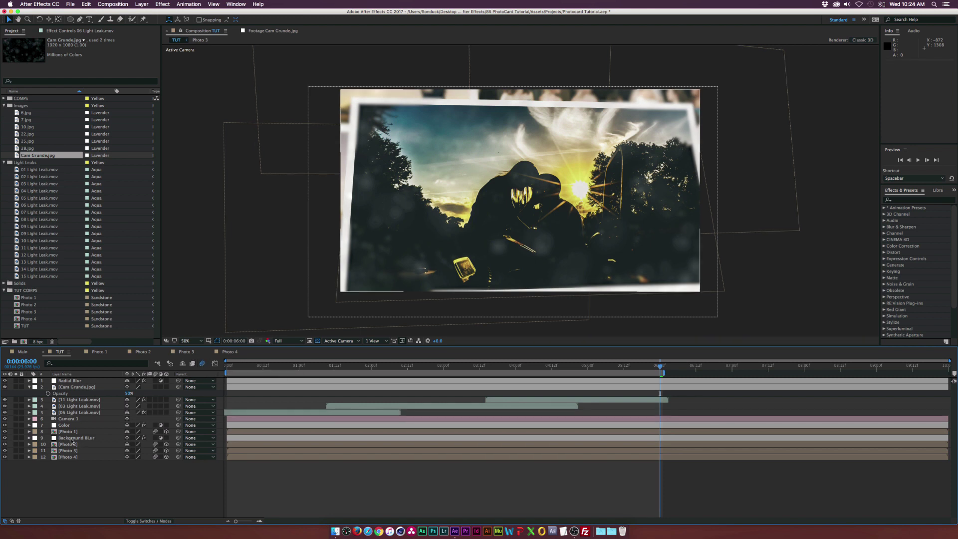
Open the Photo 1 composition and add a two-line text layer over the photo reading "Photo Galleyr".
{"action": "double_click", "coordinate": [68, 431]}
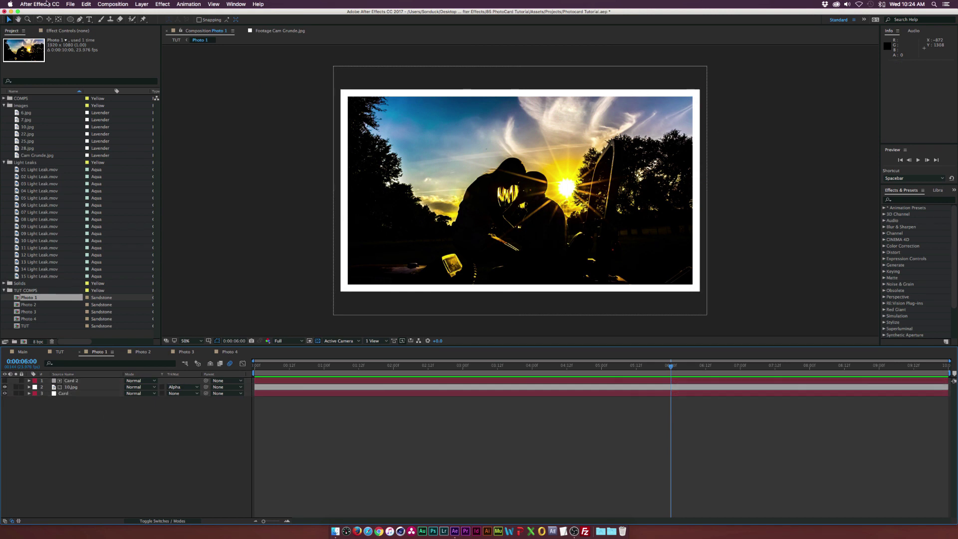
{"action": "left_click", "coordinate": [90, 20]}
{"action": "left_click", "coordinate": [582, 205]}
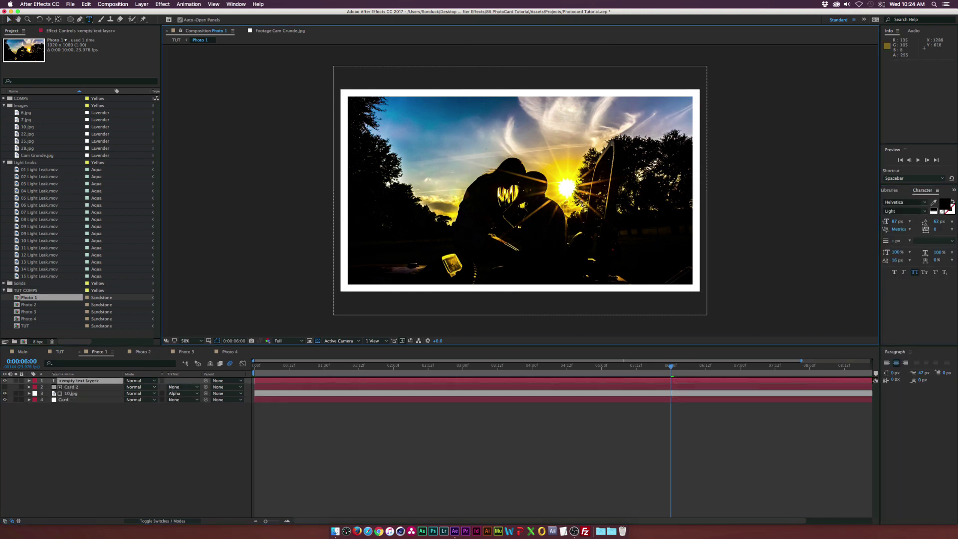
{"action": "type", "text": "Photo C"}
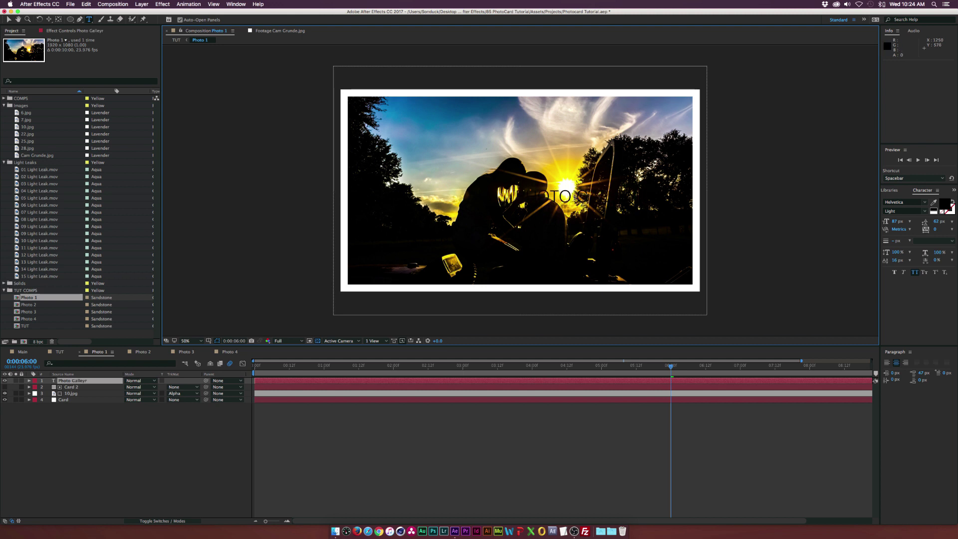
{"action": "left_click", "coordinate": [9, 20]}
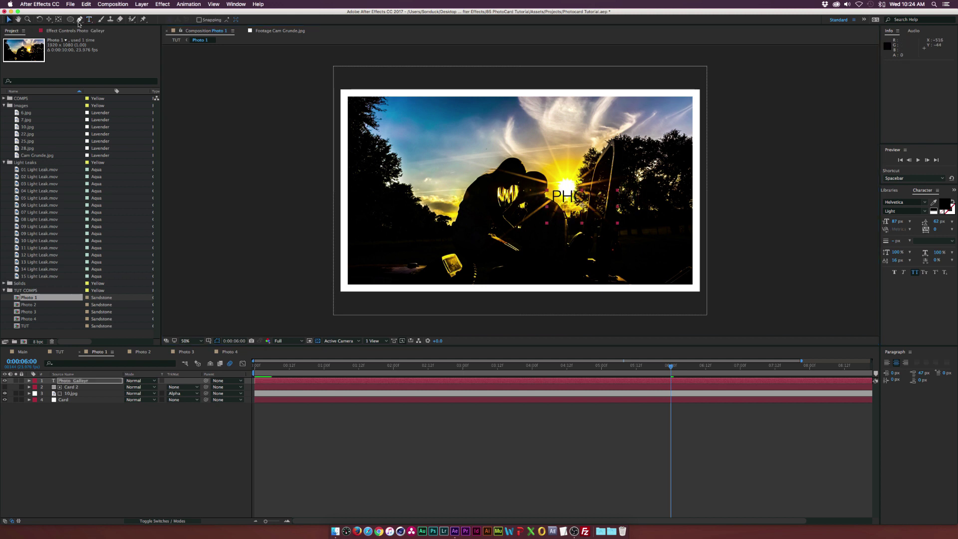
Draw a white rectangle of about 350 by 310 px around the title text and place it behind the text layer.
{"action": "left_click_drag", "start_coordinate": [71, 21], "coordinate": [87, 26]}
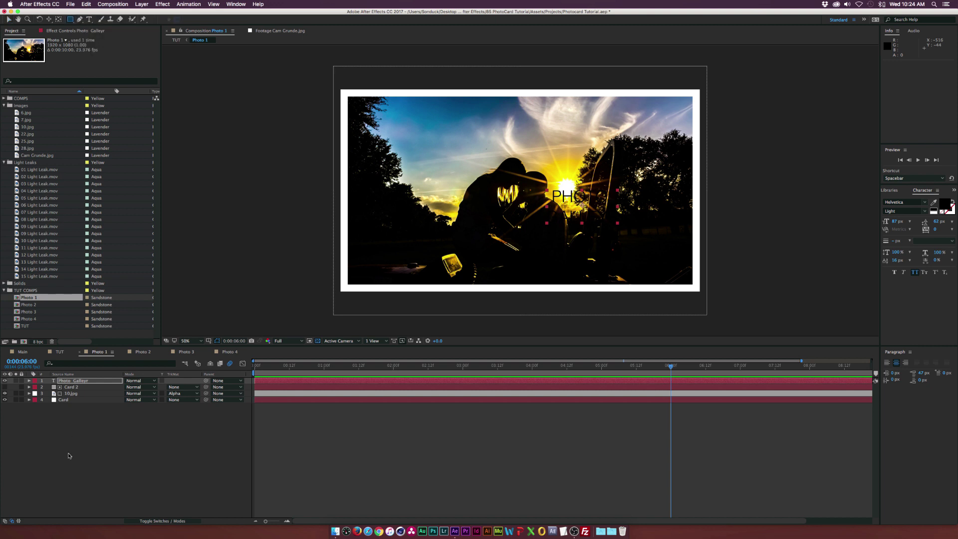
{"action": "left_click", "coordinate": [68, 438]}
{"action": "left_click_drag", "start_coordinate": [547, 232], "coordinate": [613, 174]}
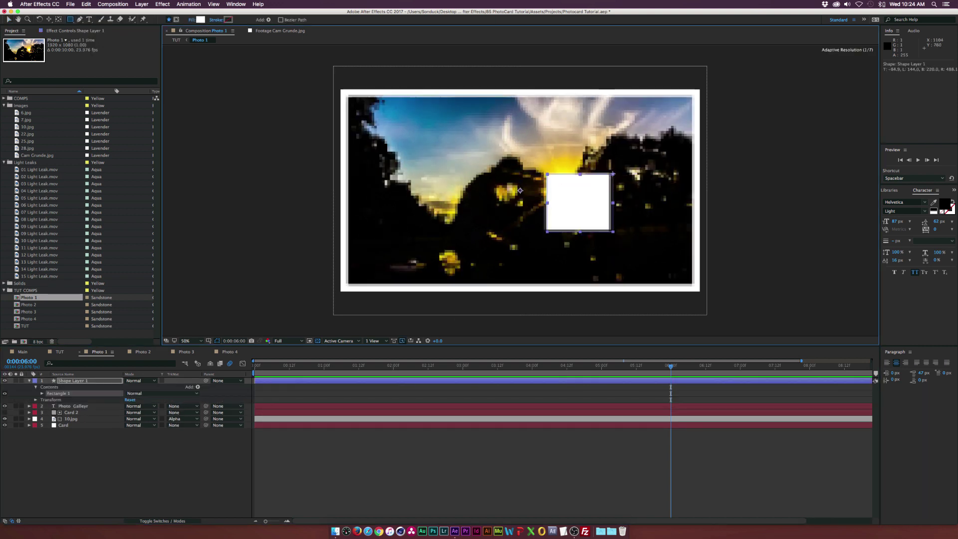
{"action": "key", "text": "v"}
{"action": "left_click_drag", "start_coordinate": [82, 380], "coordinate": [73, 408]}
{"action": "left_click", "coordinate": [74, 380]}
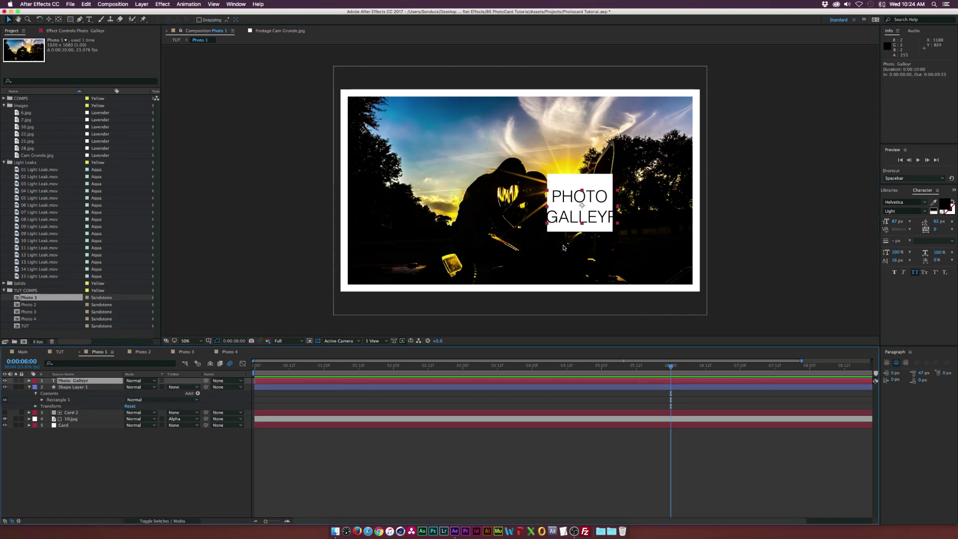
Set the title's font size to 72 px, center it on the white rectangle and shorten its second line to "Galley".
{"action": "left_click_drag", "start_coordinate": [897, 222], "coordinate": [884, 222]}
{"action": "left_click_drag", "start_coordinate": [586, 221], "coordinate": [610, 213]}
{"action": "key", "text": "BackSpace"}
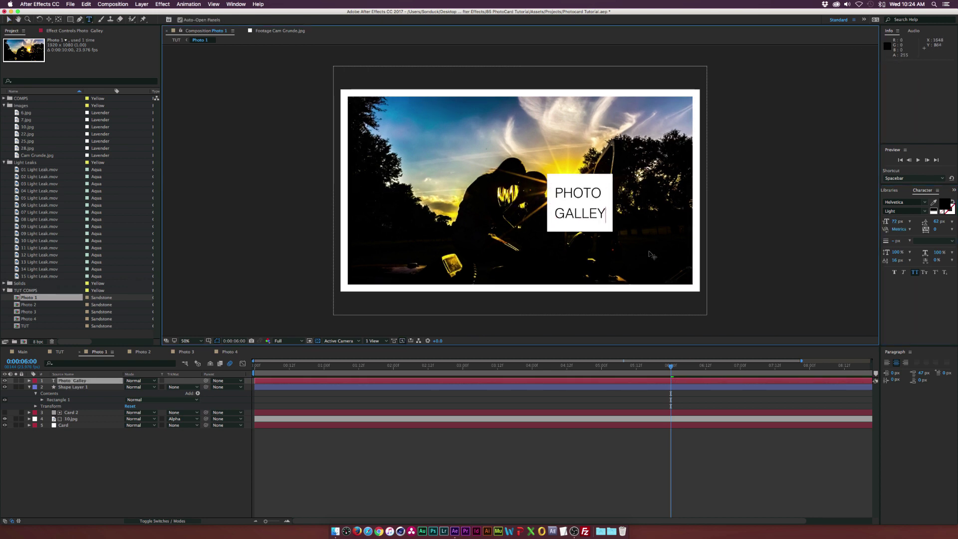
{"action": "left_click", "coordinate": [9, 21]}
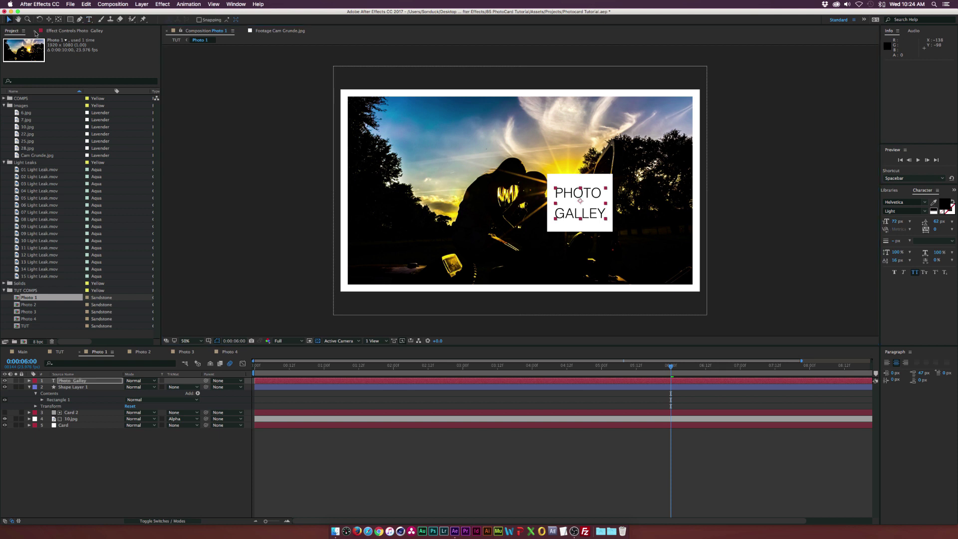
Move the title text and its white rectangle together 120 px to the right and 10 px down.
{"action": "left_click", "coordinate": [66, 387], "text": "shift"}
{"action": "key", "text": "shift+Right"}
{"action": "key", "text": "shift+Right"}
{"action": "key", "text": "shift+Right"}
{"action": "key", "text": "shift+Right"}
{"action": "key", "text": "shift+Right"}
{"action": "key", "text": "shift+Right"}
{"action": "key", "text": "shift+Right"}
{"action": "key", "text": "shift+Right"}
{"action": "key", "text": "shift+Right"}
{"action": "key", "text": "shift+Right"}
{"action": "key", "text": "shift+Right"}
{"action": "key", "text": "shift+Right"}
{"action": "key", "text": "shift+Down"}
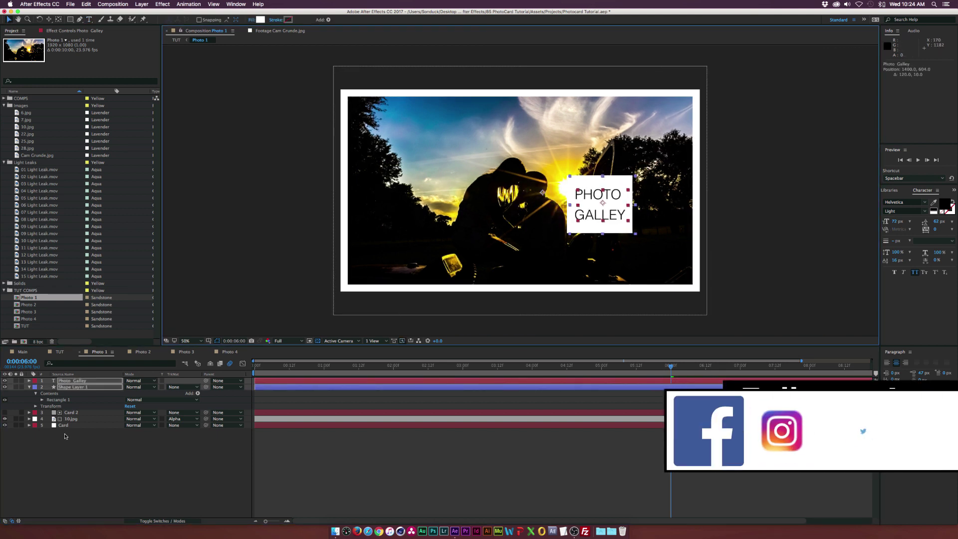
Return to the TUT composition and preview the gallery animation with the title card.
{"action": "left_click", "coordinate": [60, 352]}
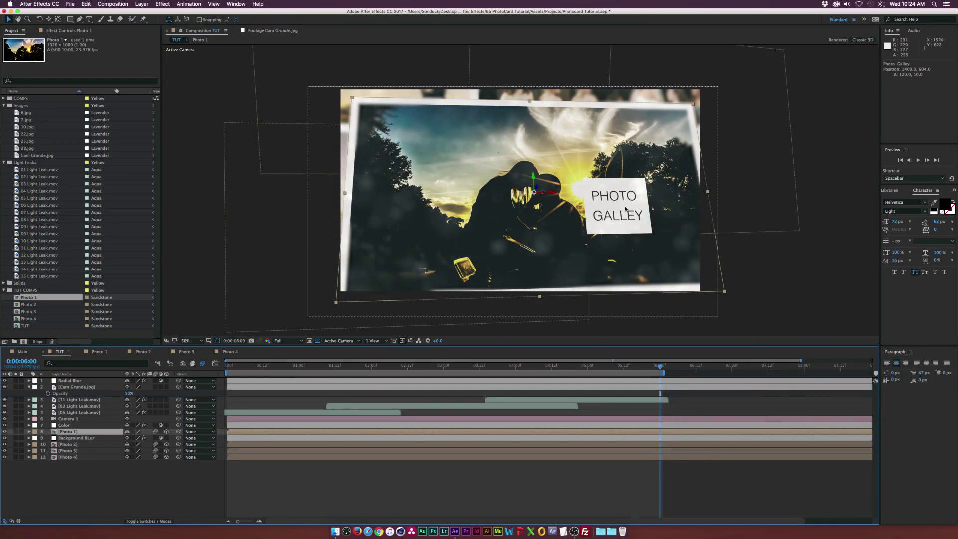
{"action": "left_click", "coordinate": [317, 366]}
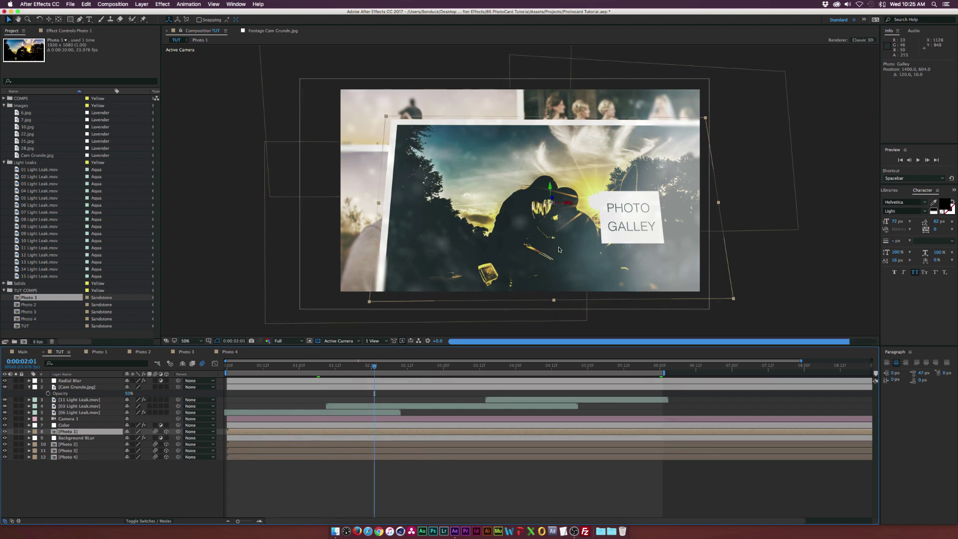
{"action": "key", "text": "k"}
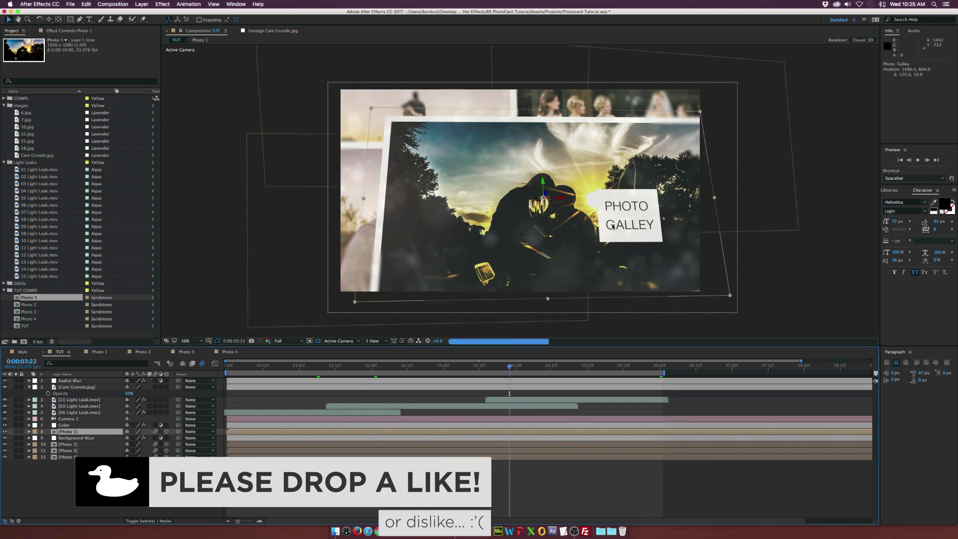
Switch to Finder and play a quick preview of Demo2.mov from the Elements folder.
{"action": "left_click", "coordinate": [337, 531]}
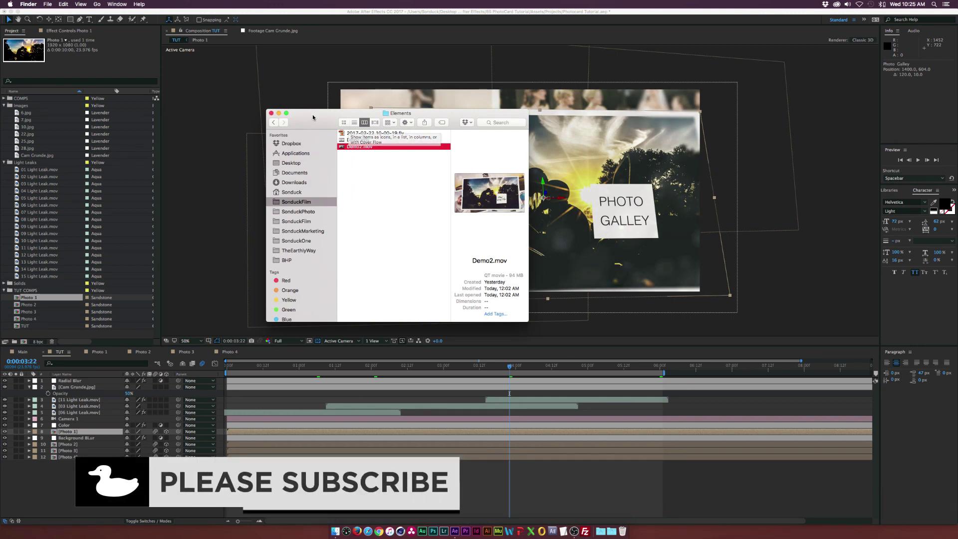
{"action": "key", "text": "space"}
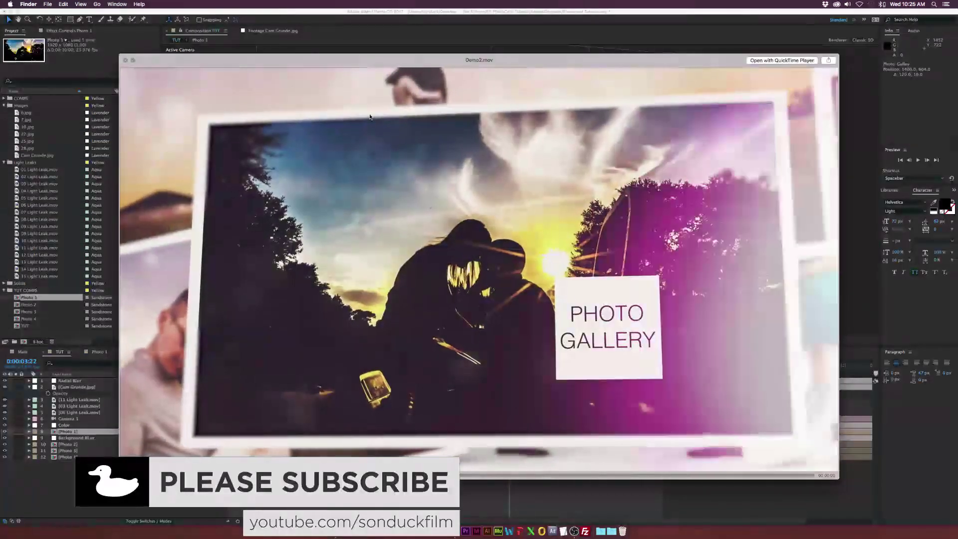